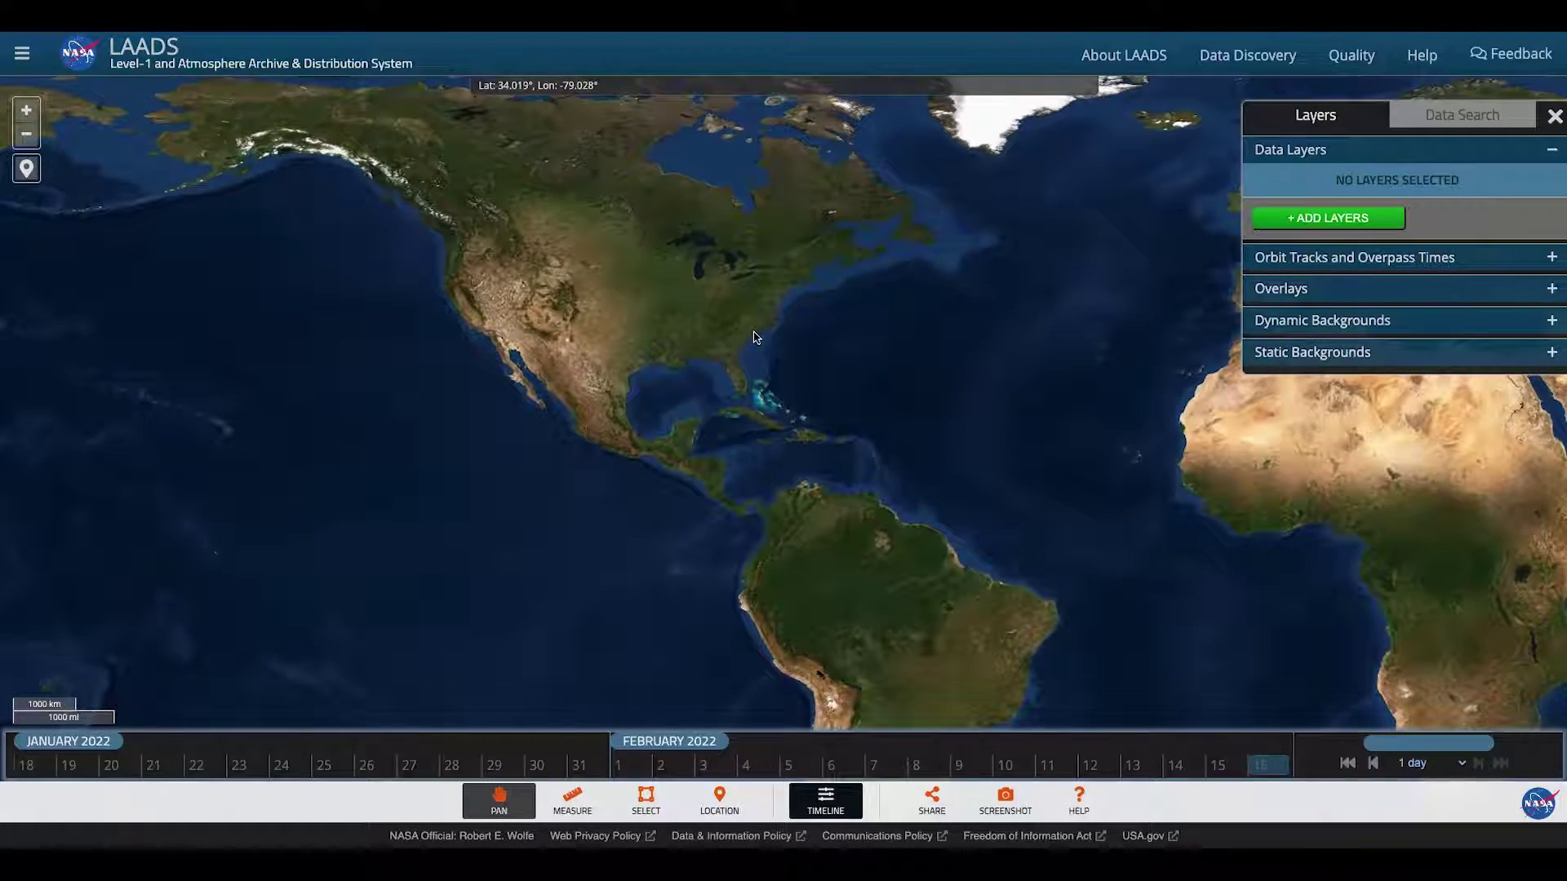
- Zoom and pan the map to a world view with the Americas in the middle
scroll(751, 338, "up", 3)
scroll(700, 507, "down", 2)
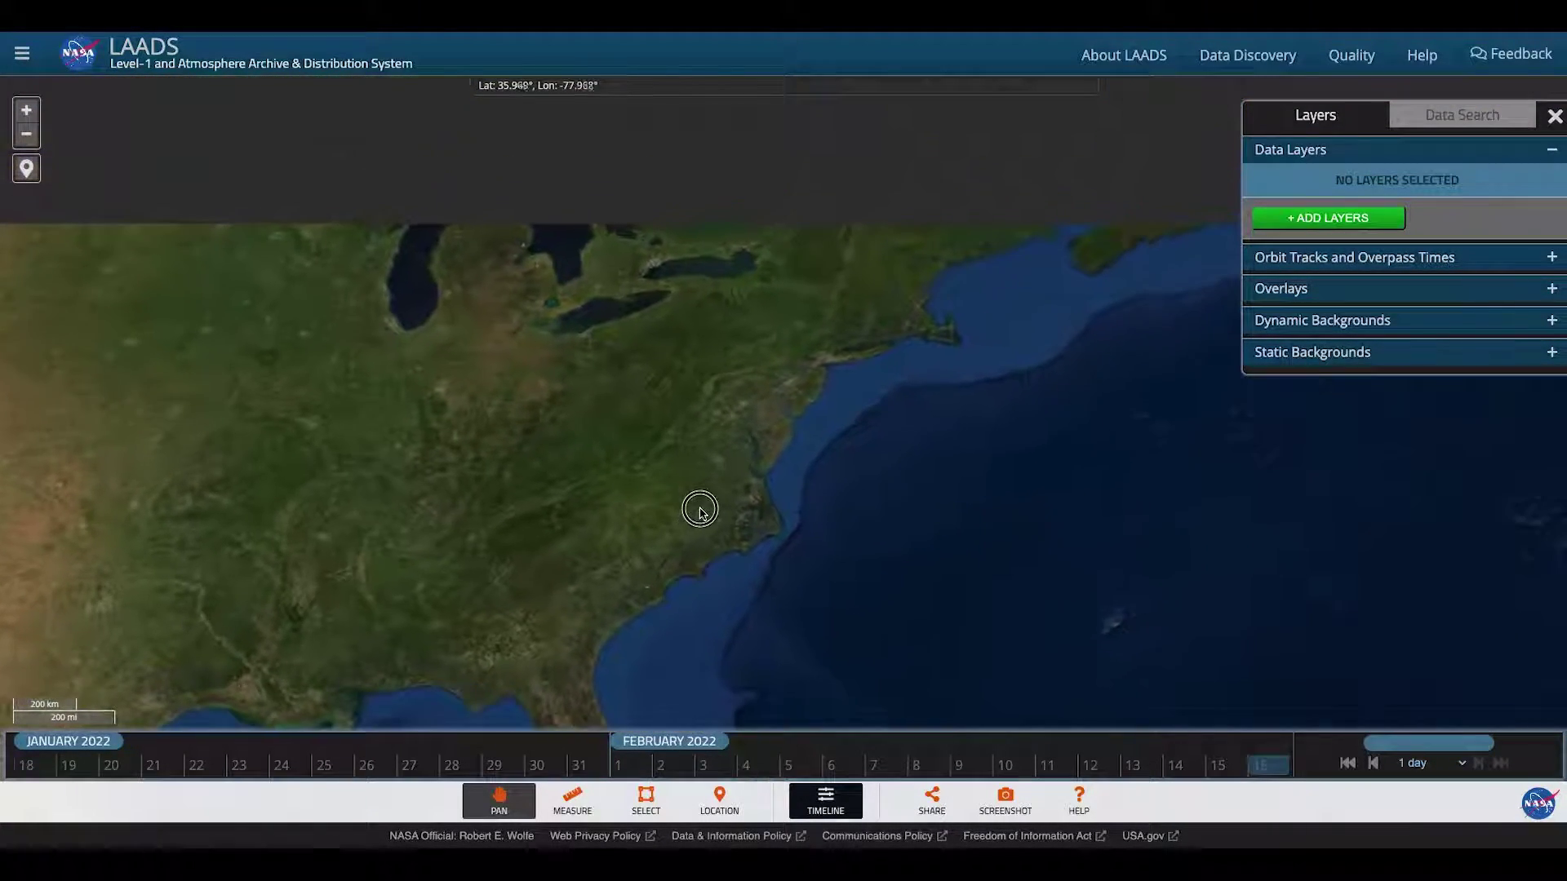
scroll(747, 506, "down", 2)
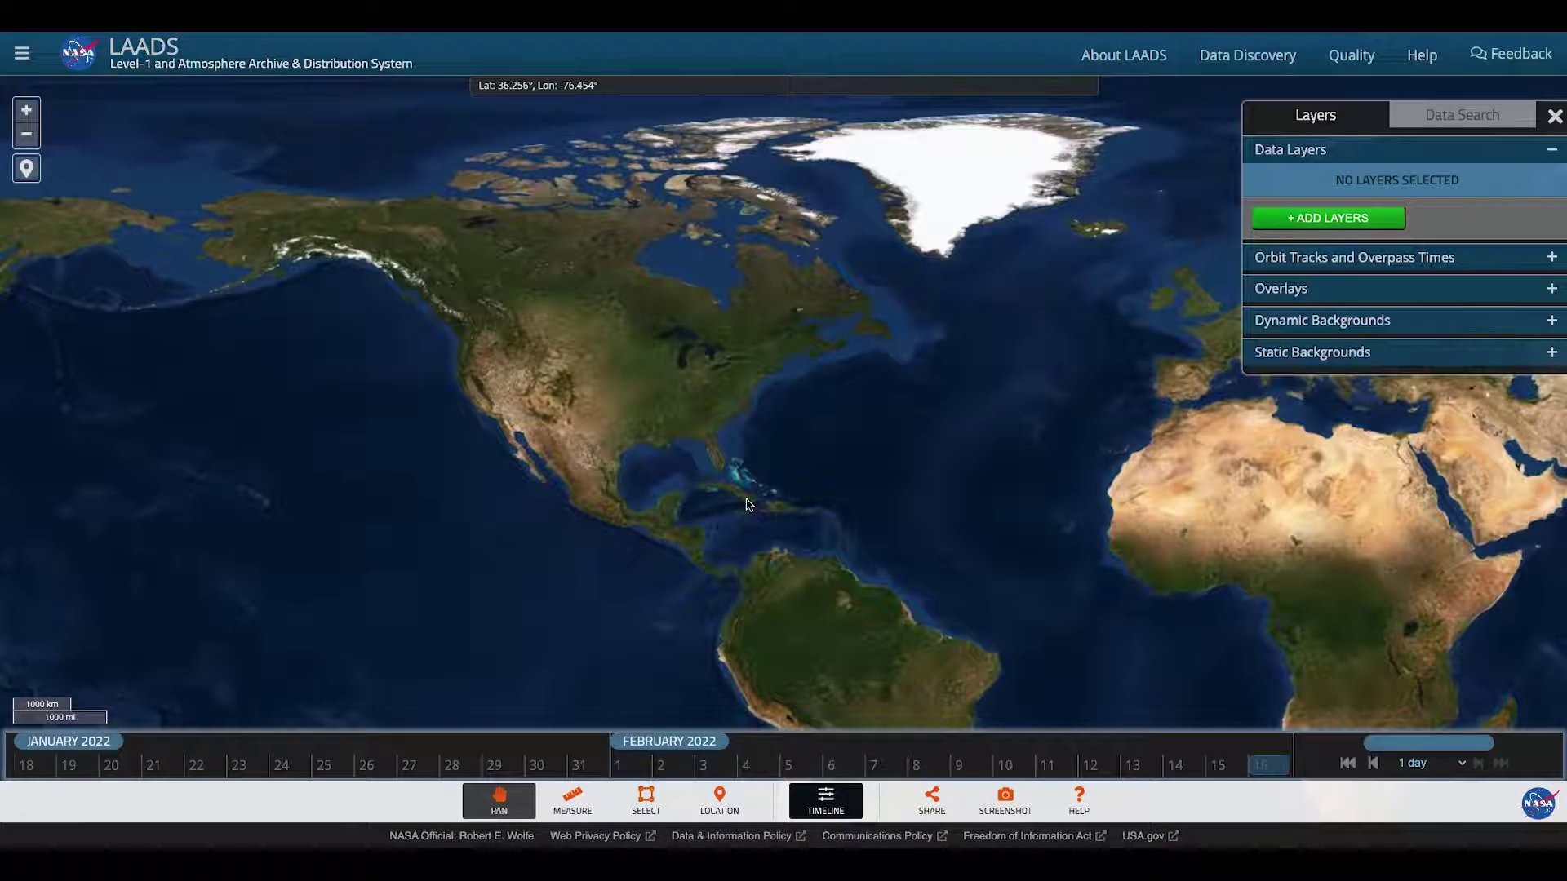
scroll(746, 504, "down", 2)
left_click_drag(746, 505, 777, 605)
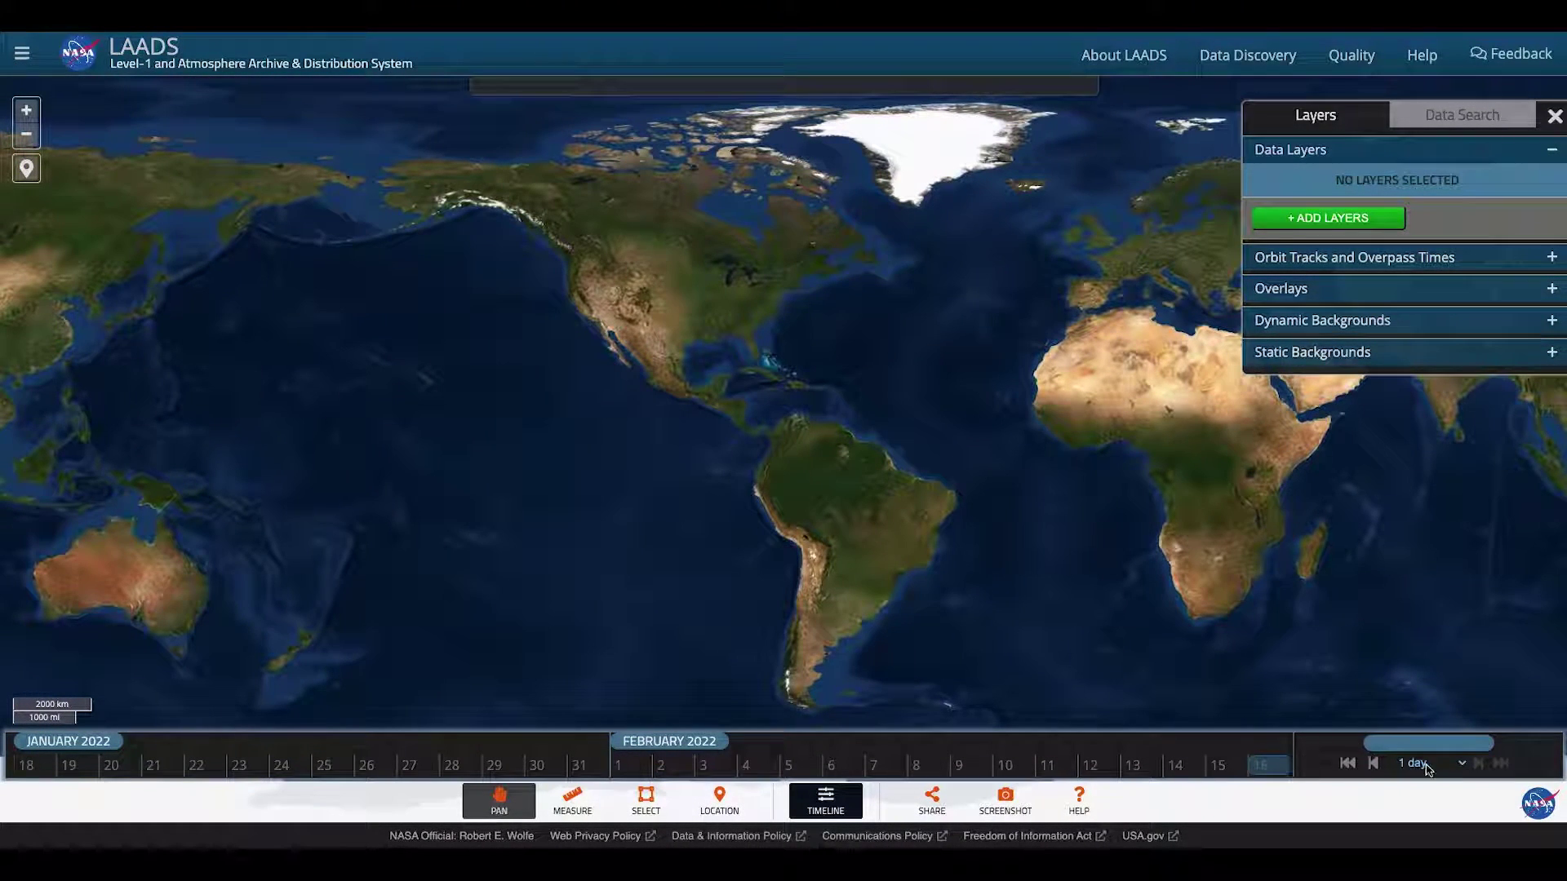
left_click(1457, 766)
mouse_move(1428, 834)
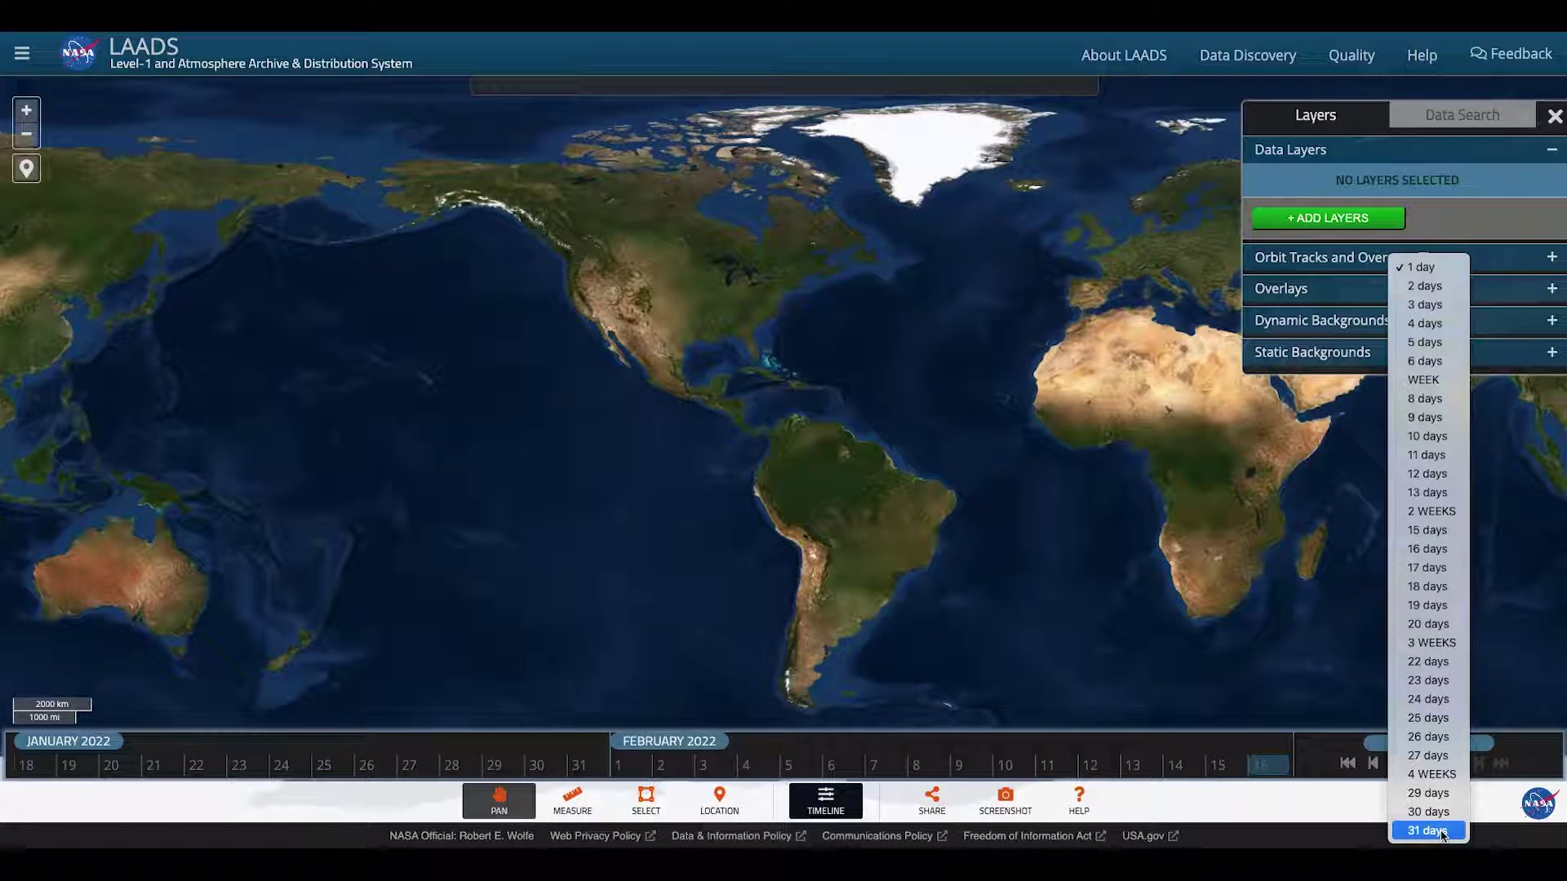
left_click(1442, 833)
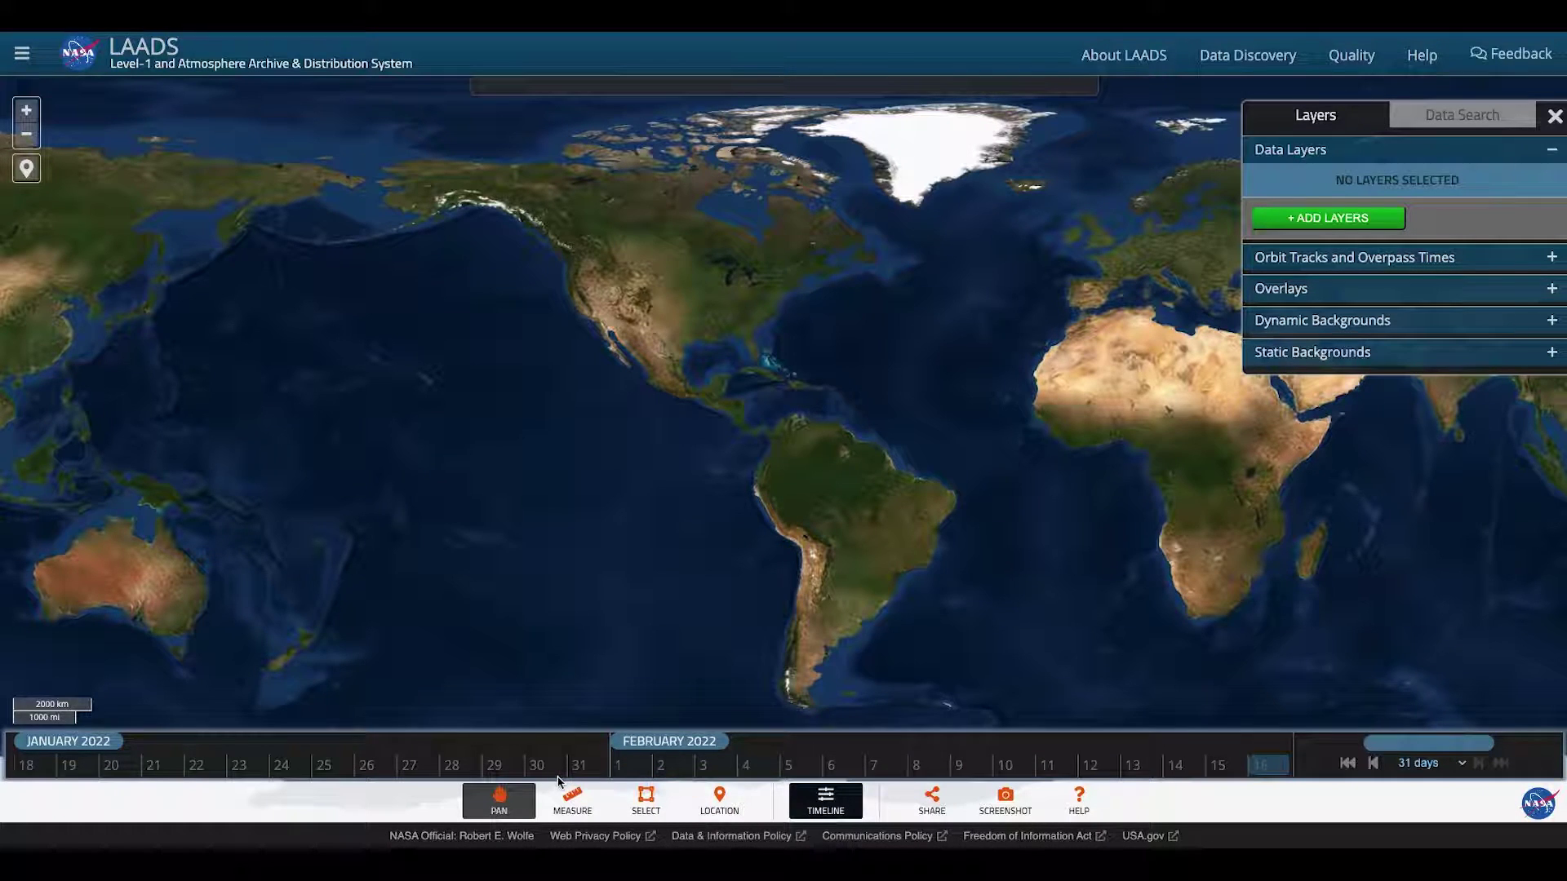
- Set the timeline to January 31, 2022 with a span of 31 days
left_click(585, 766)
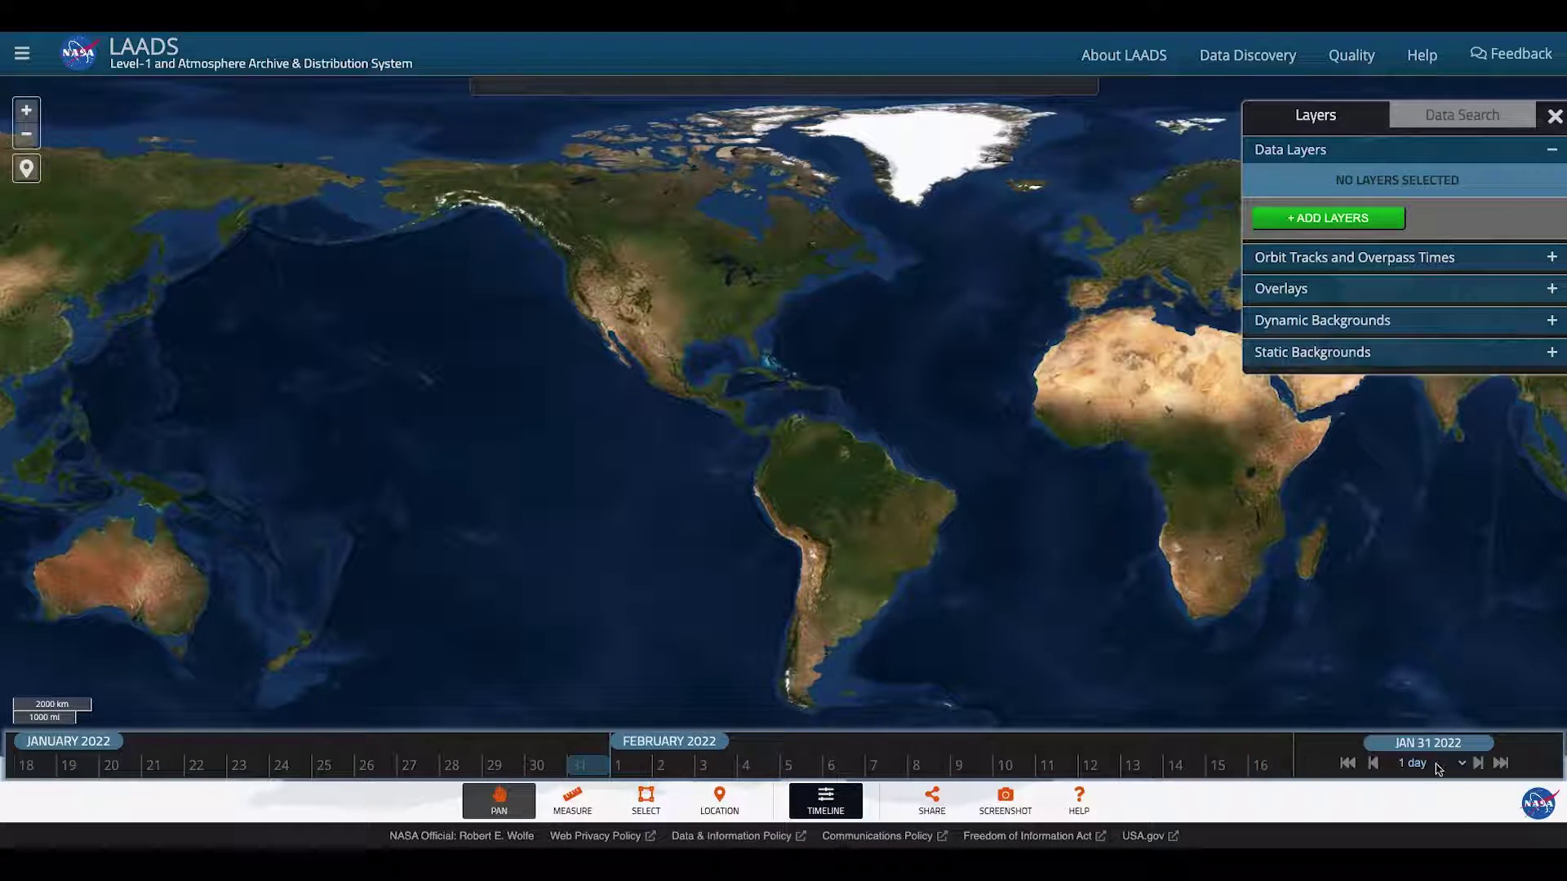
left_click(1463, 769)
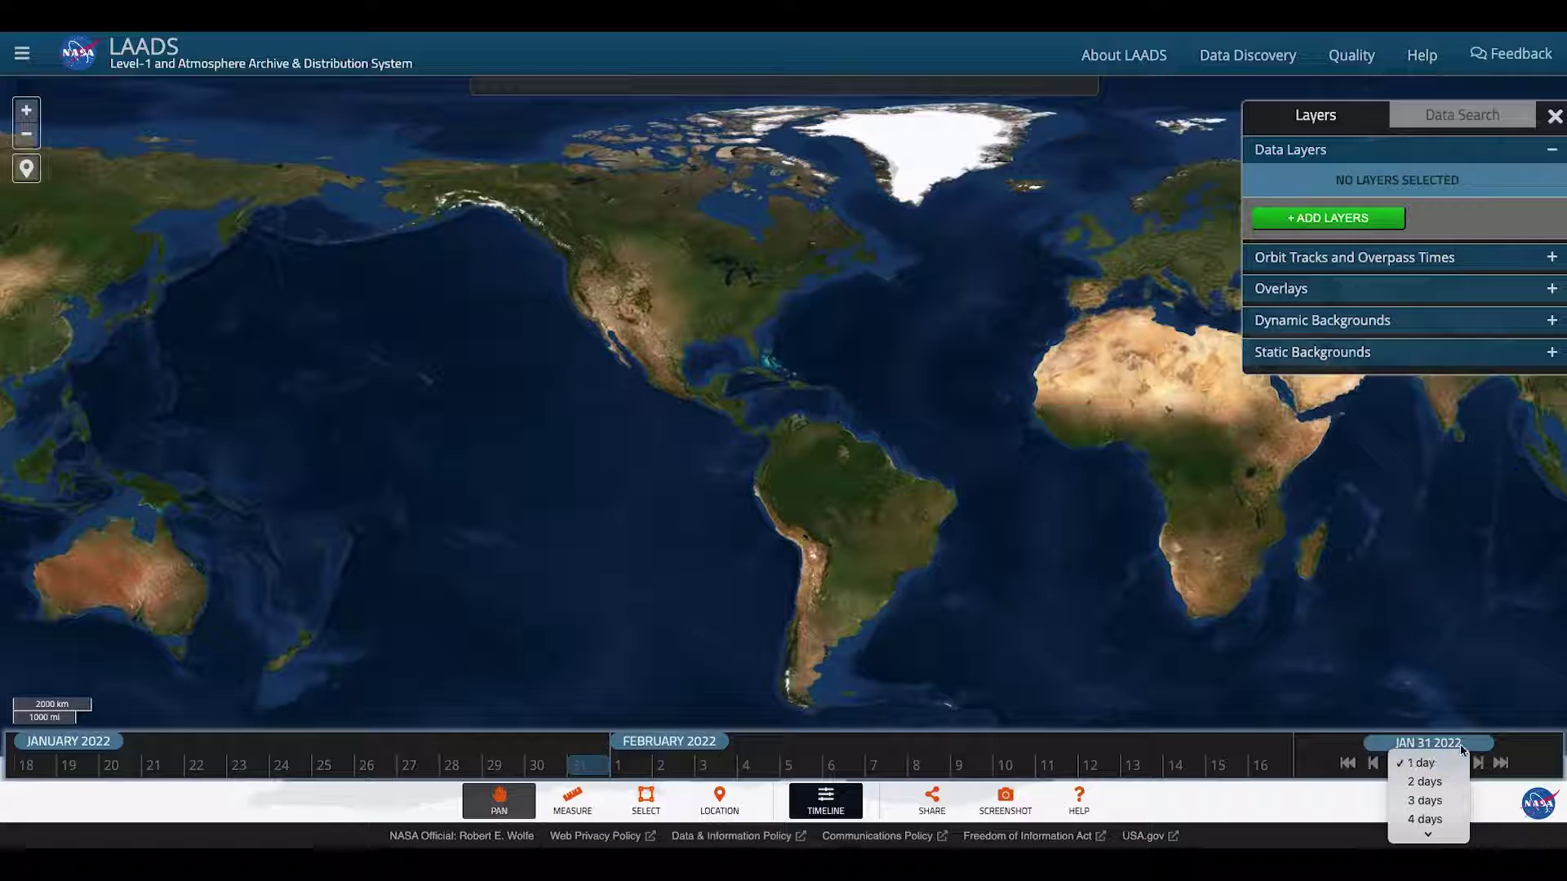
mouse_move(1430, 834)
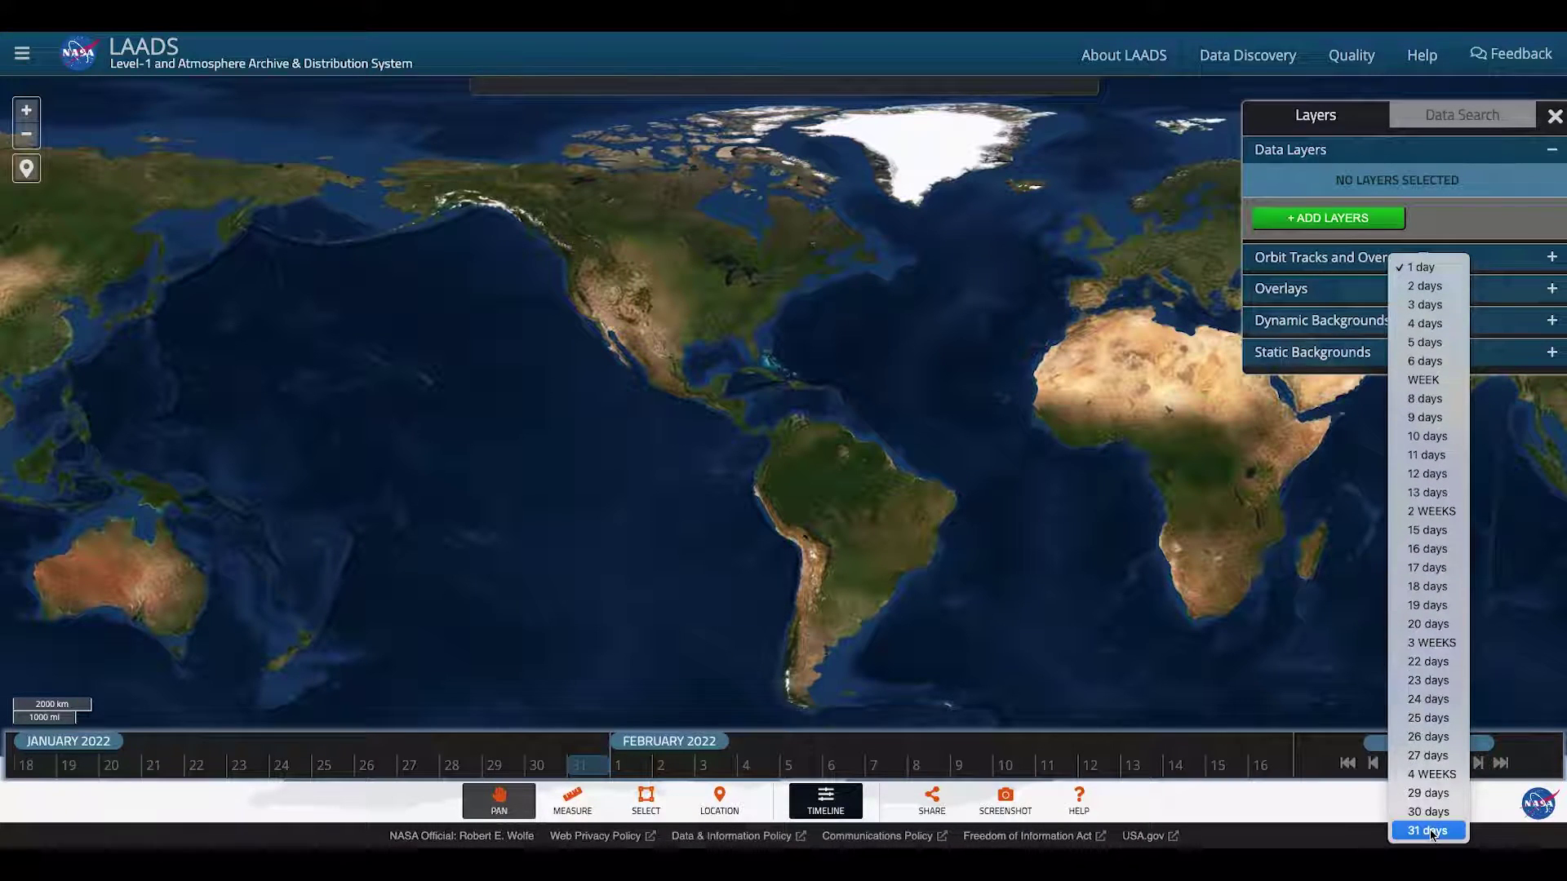
left_click(1428, 831)
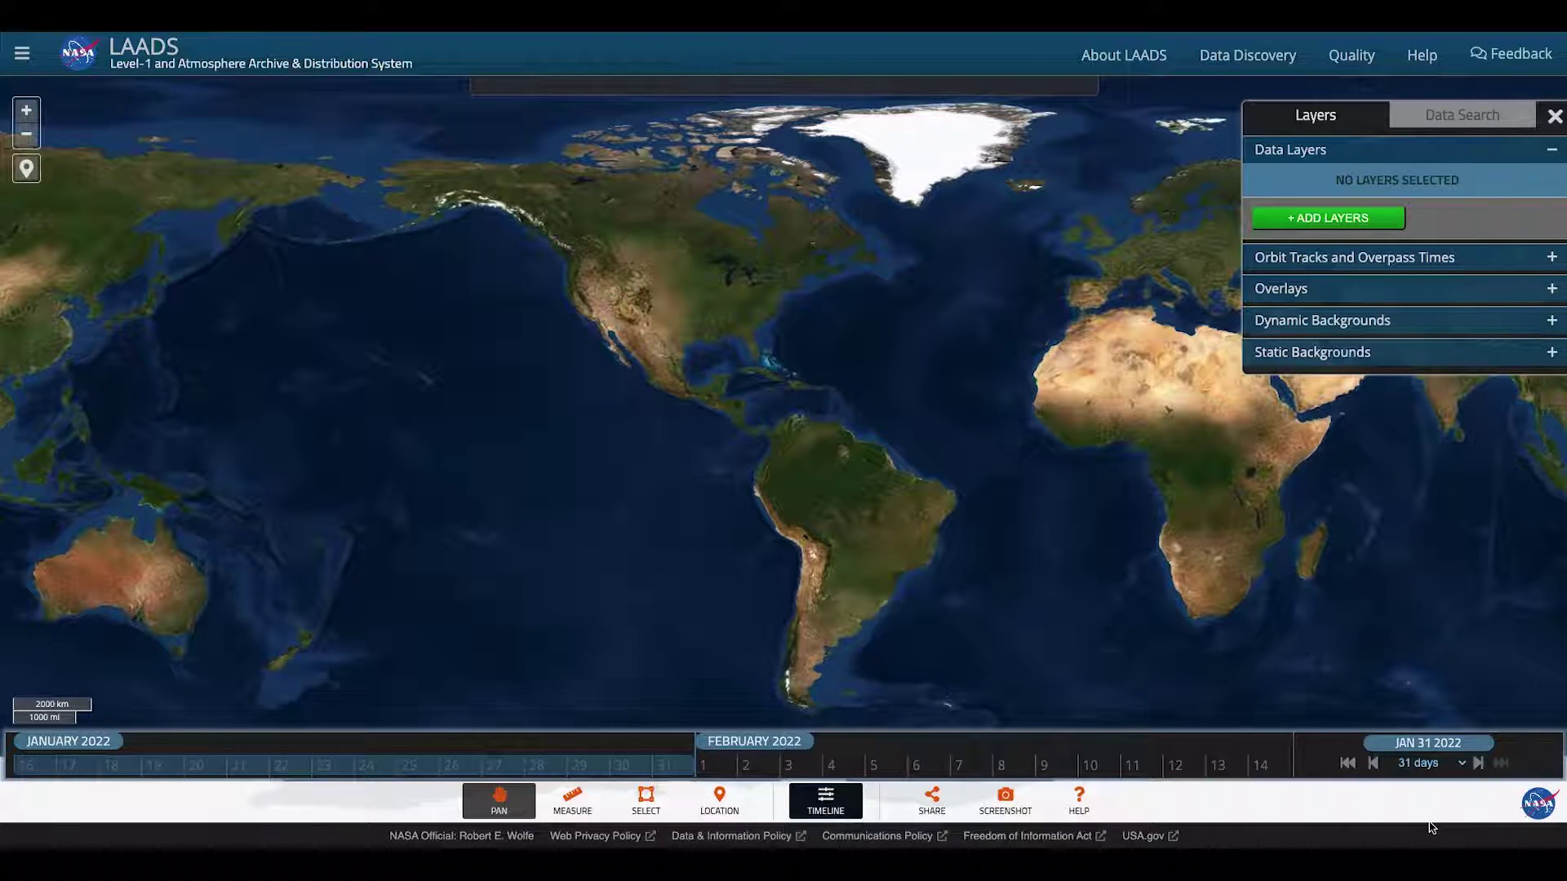
- Open the layer catalogue, browse its Atmosphere and Land products, and include products without imagery
left_click(1304, 220)
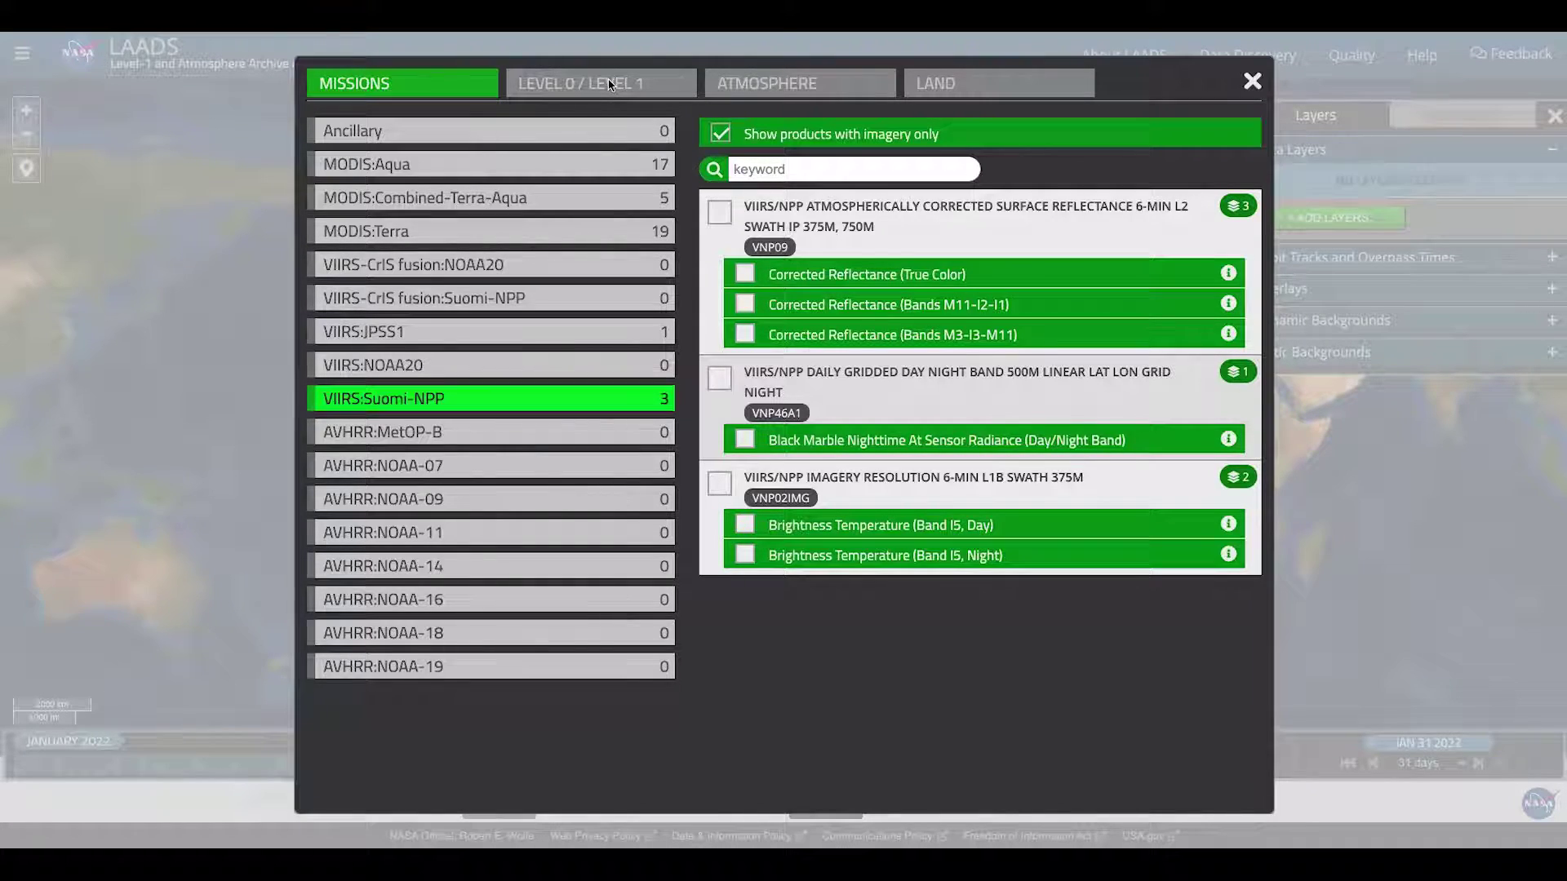
left_click(791, 90)
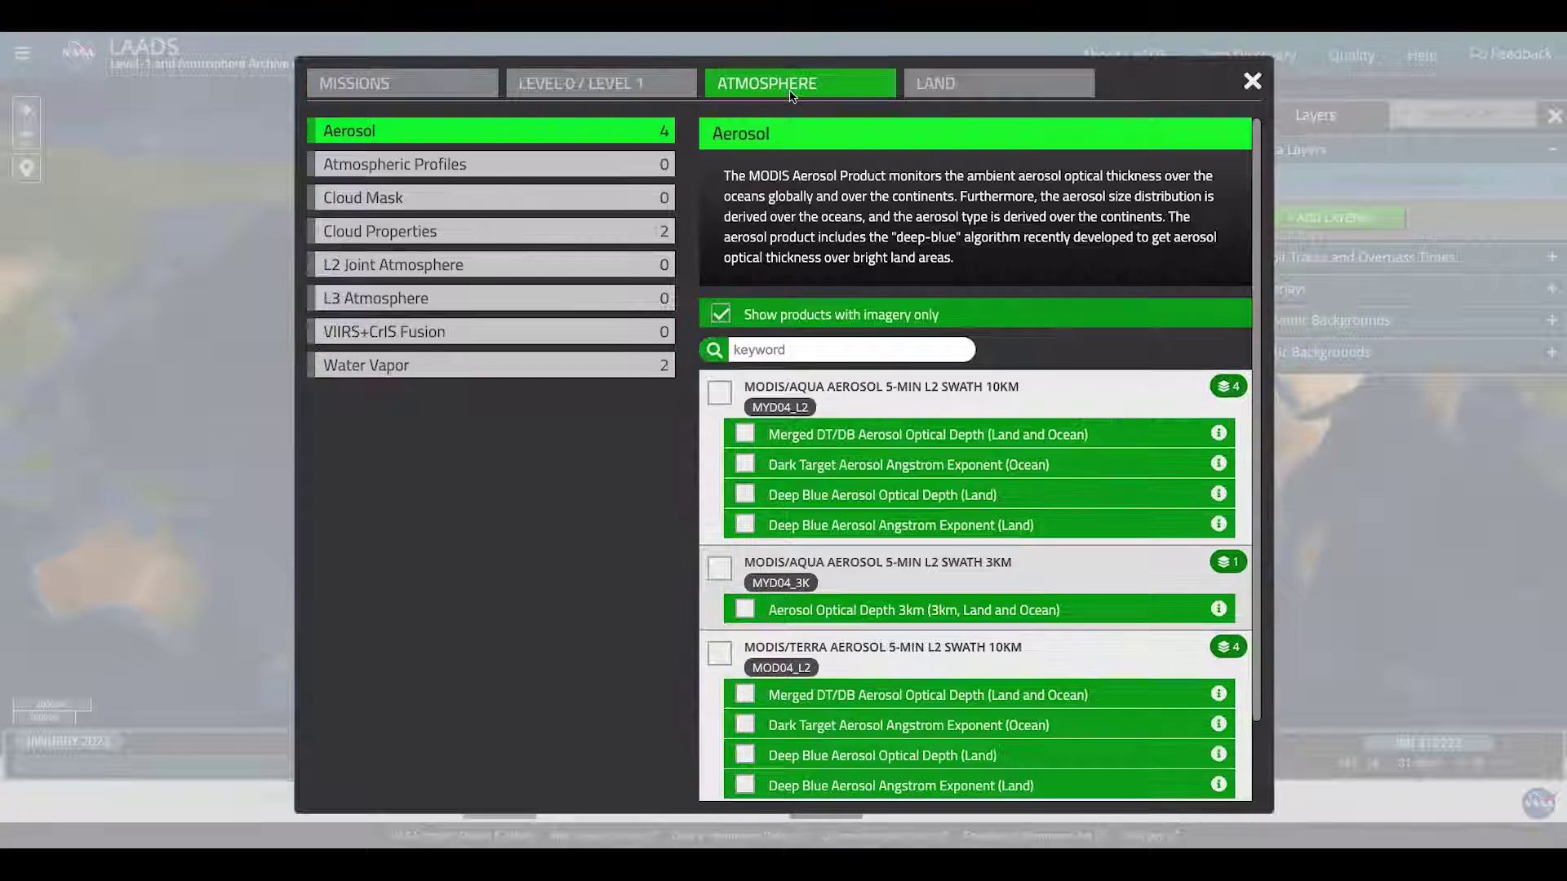
left_click(1023, 100)
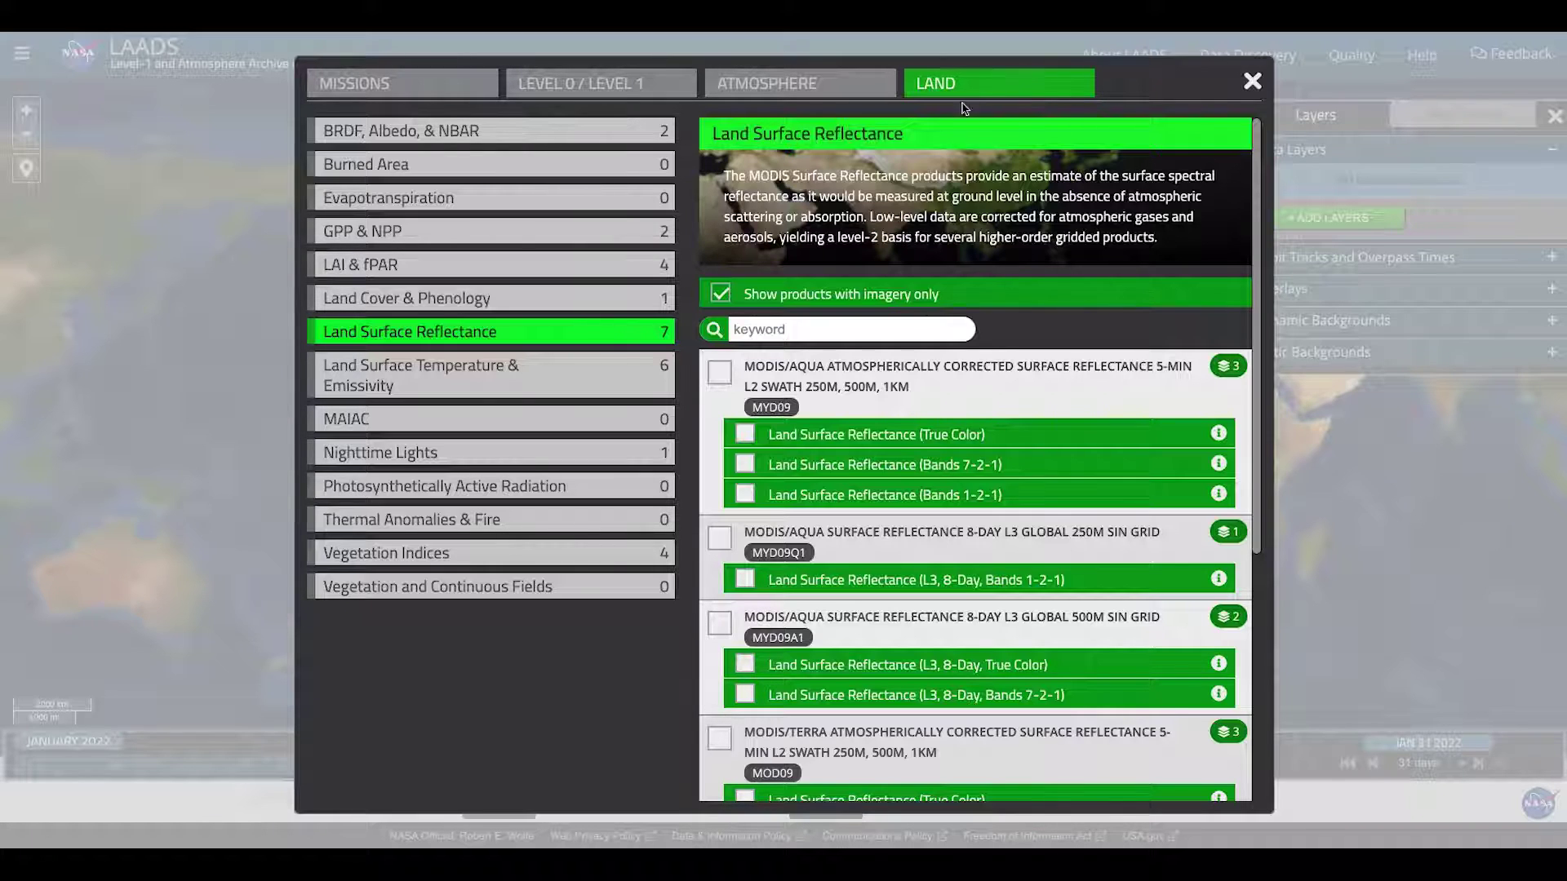
left_click(722, 295)
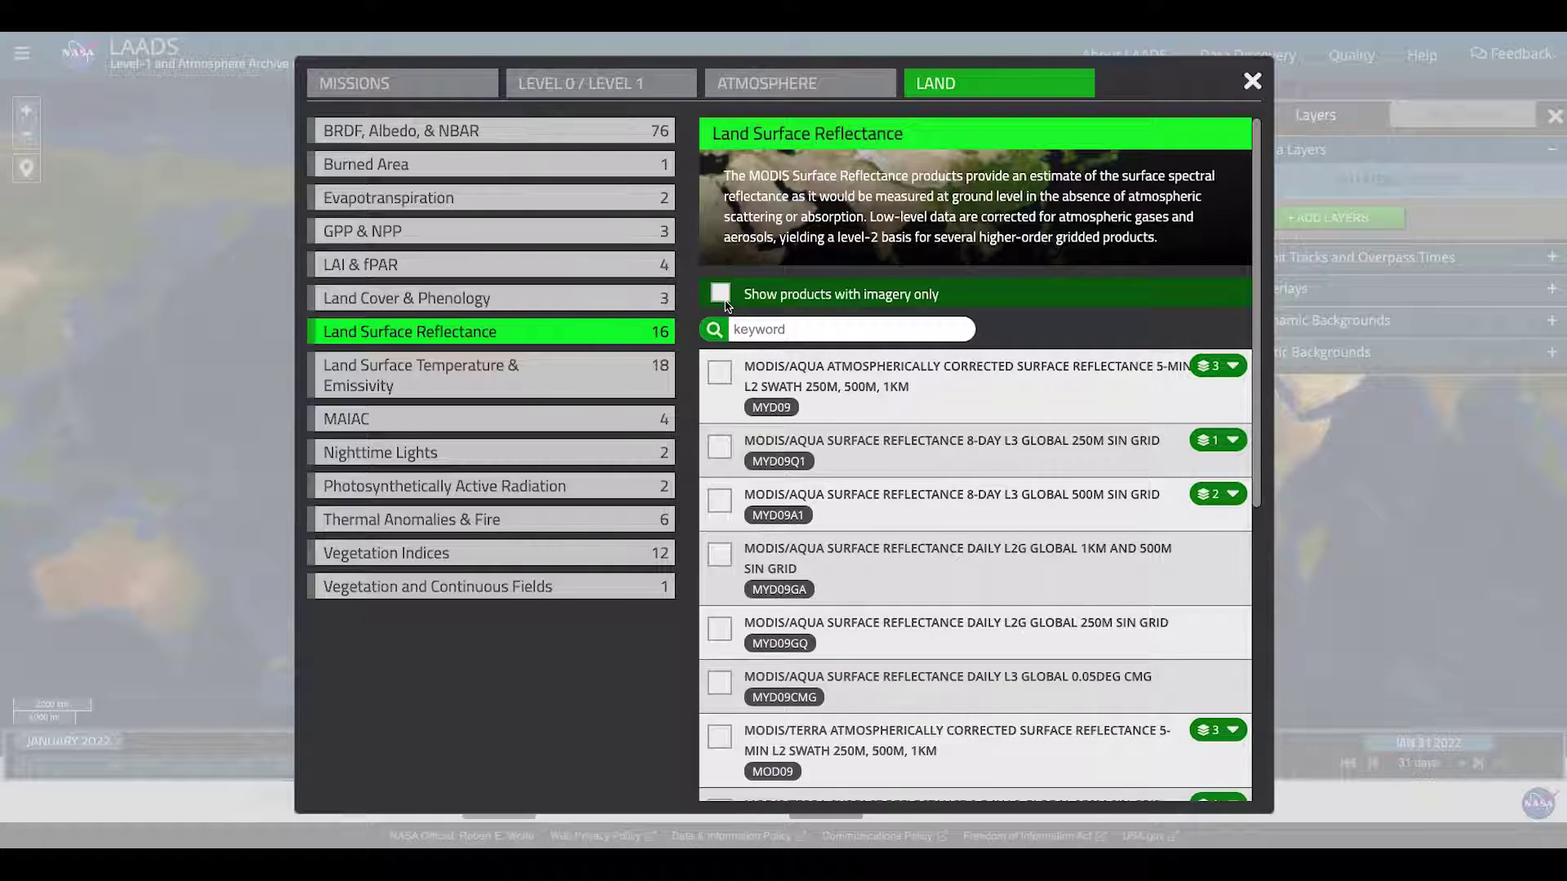
- Add the Day and Night Water Vapor layers of the MODIS/Terra MOD05_L2 product, limiting the Atmosphere list to products with imagery
left_click(765, 77)
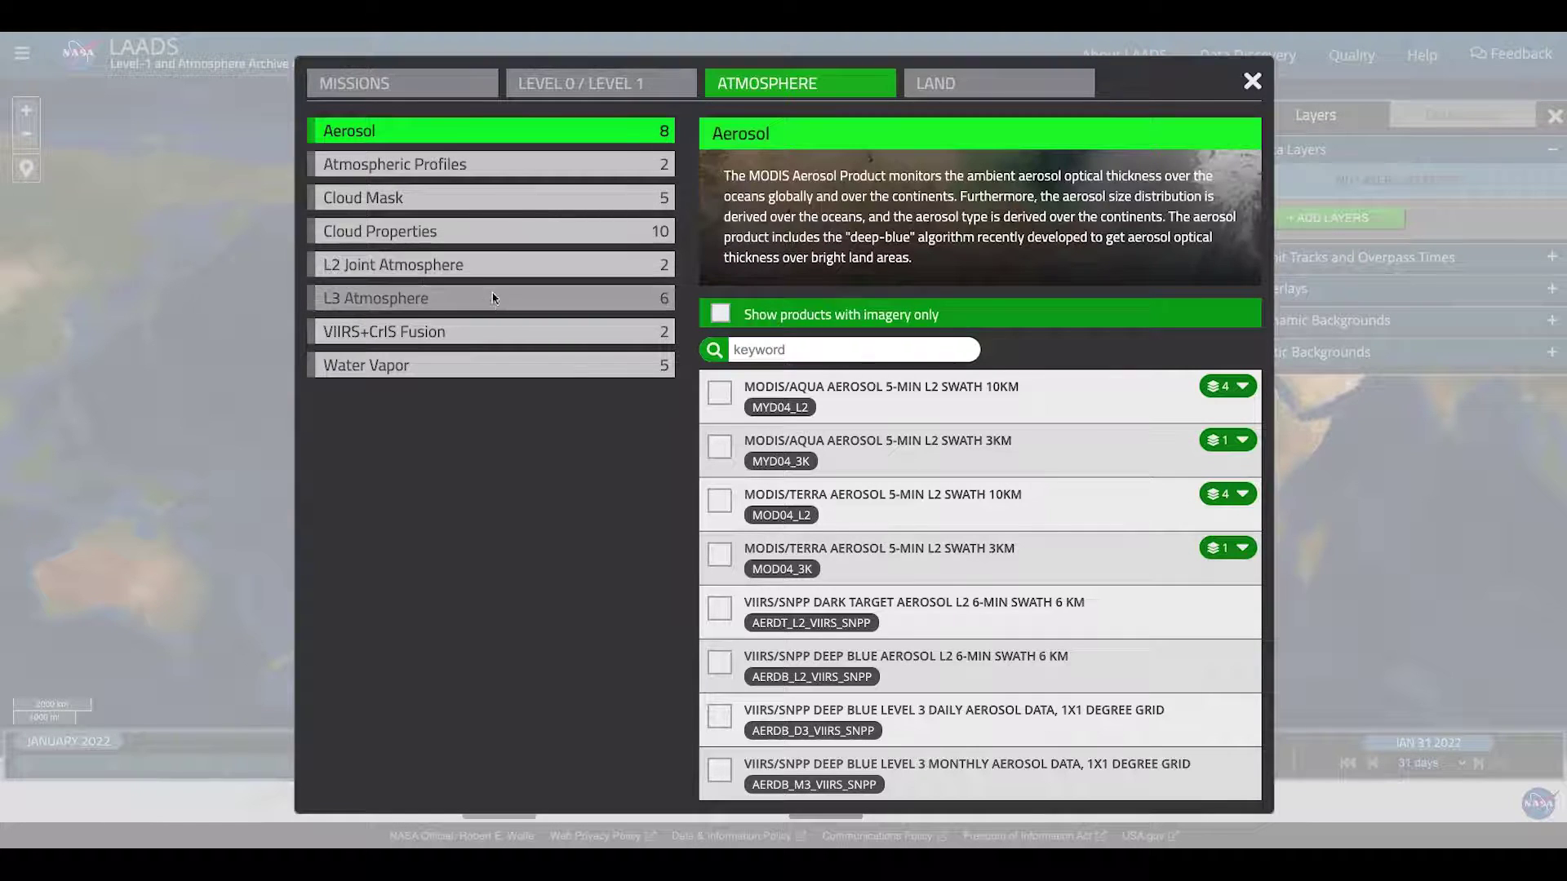
left_click(513, 376)
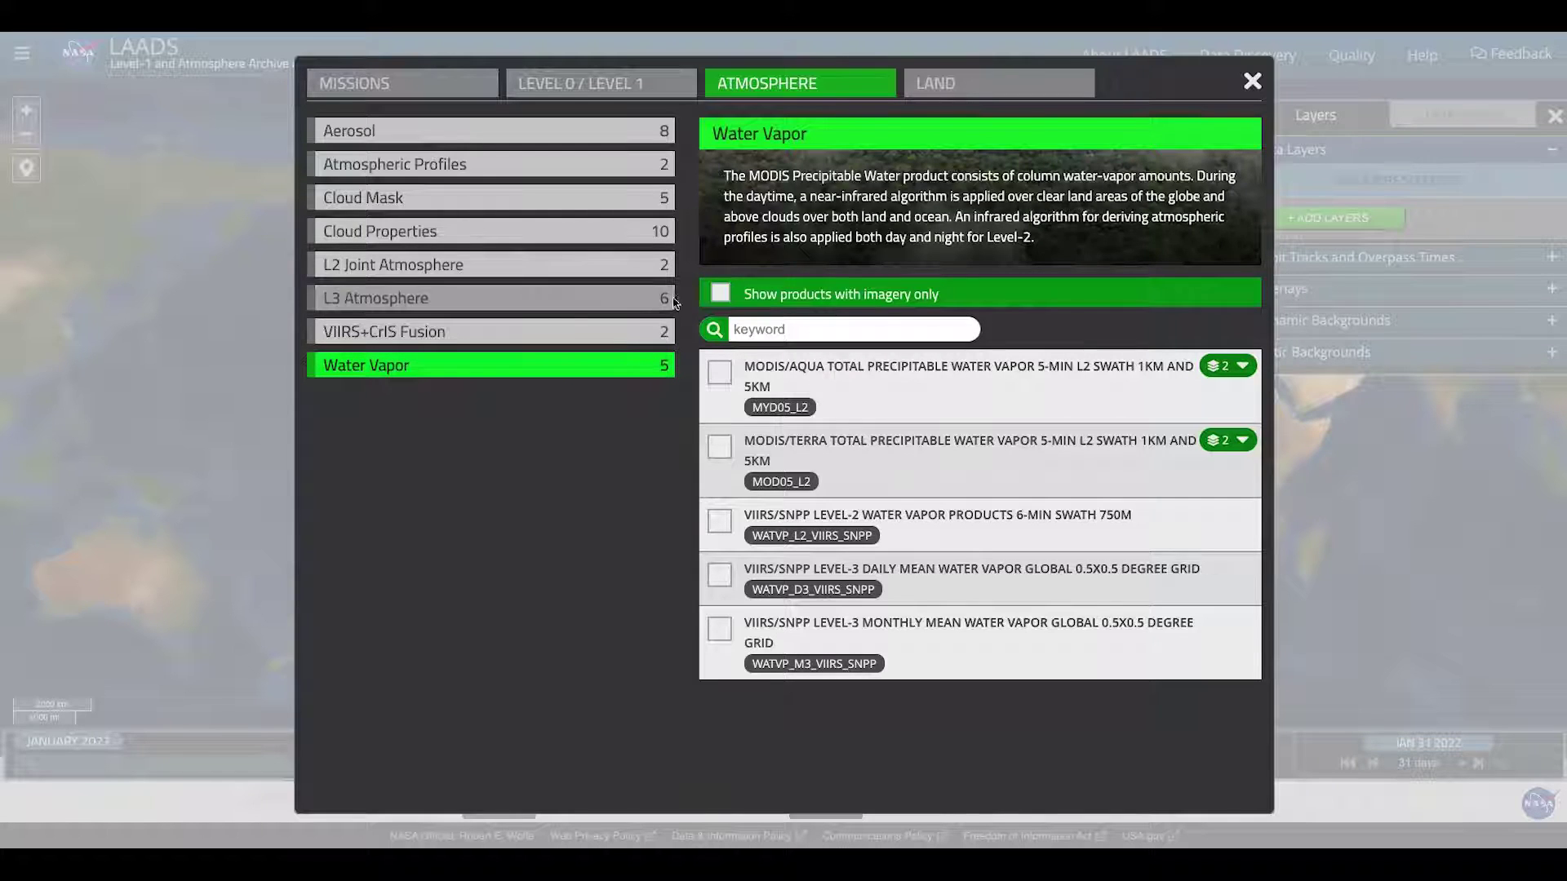
left_click(720, 295)
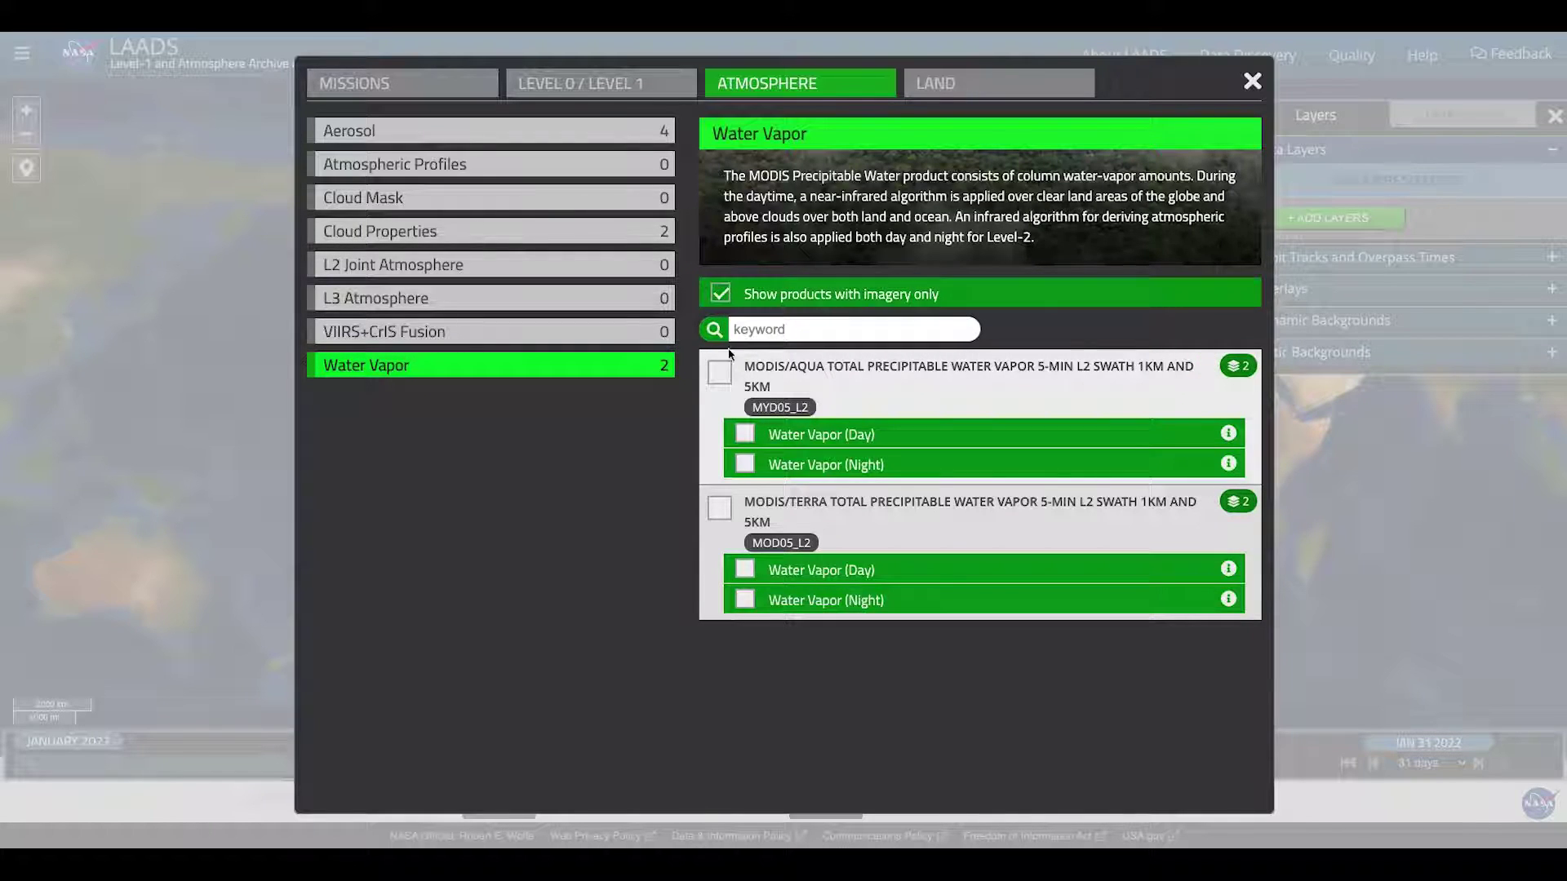
left_click(723, 516)
left_click(745, 569)
left_click(746, 601)
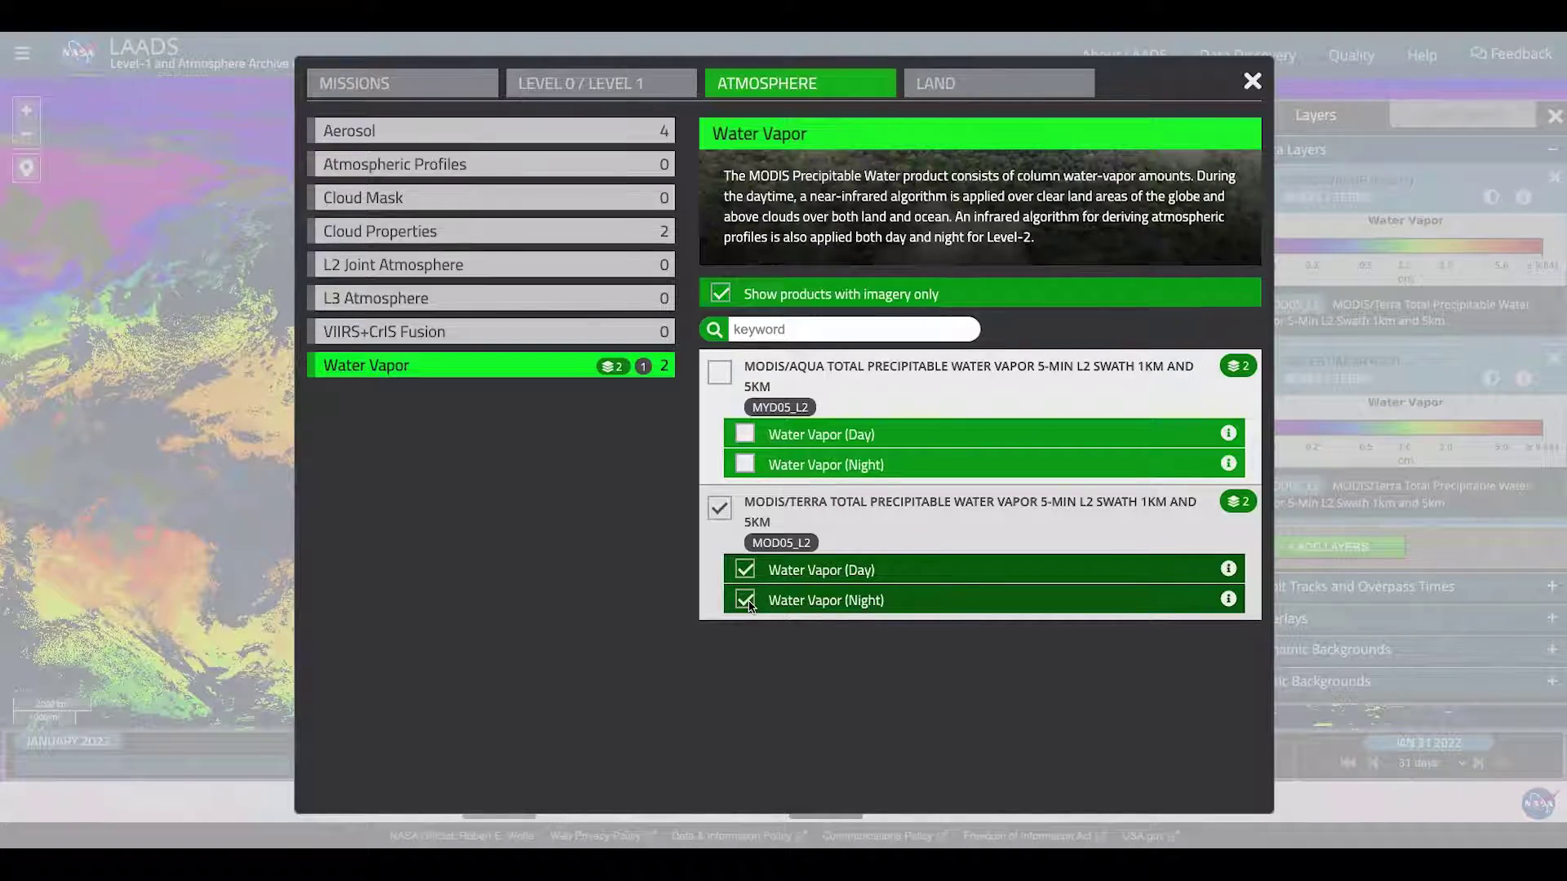
left_click(1252, 82)
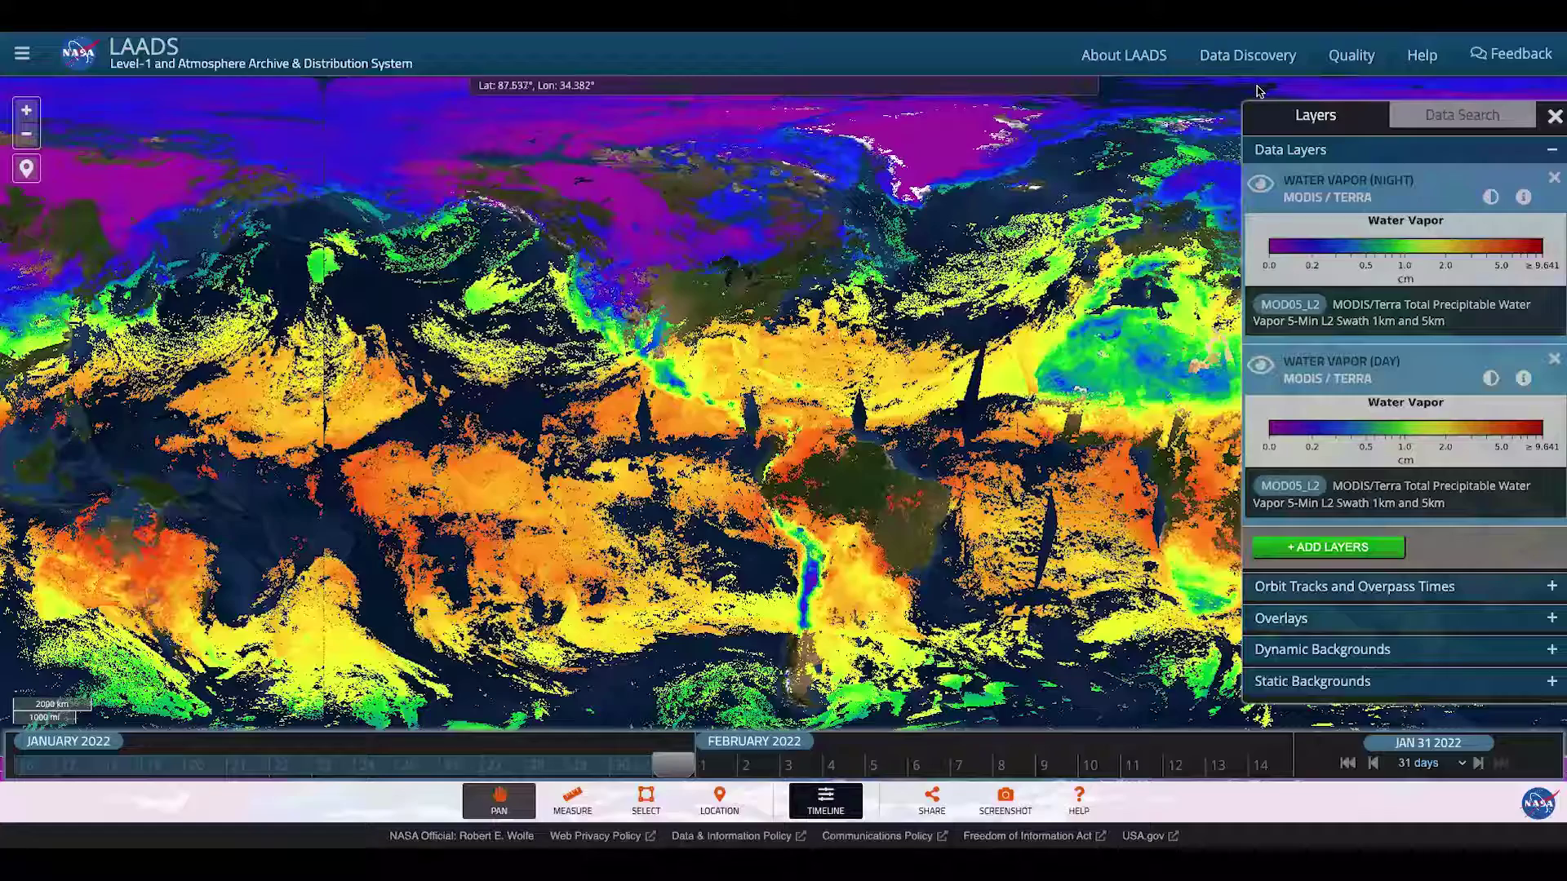
- Hide and show both water vapor layers on the map, and read the description of the Water Vapor (Night) layer
left_click(1261, 185)
left_click(1261, 245)
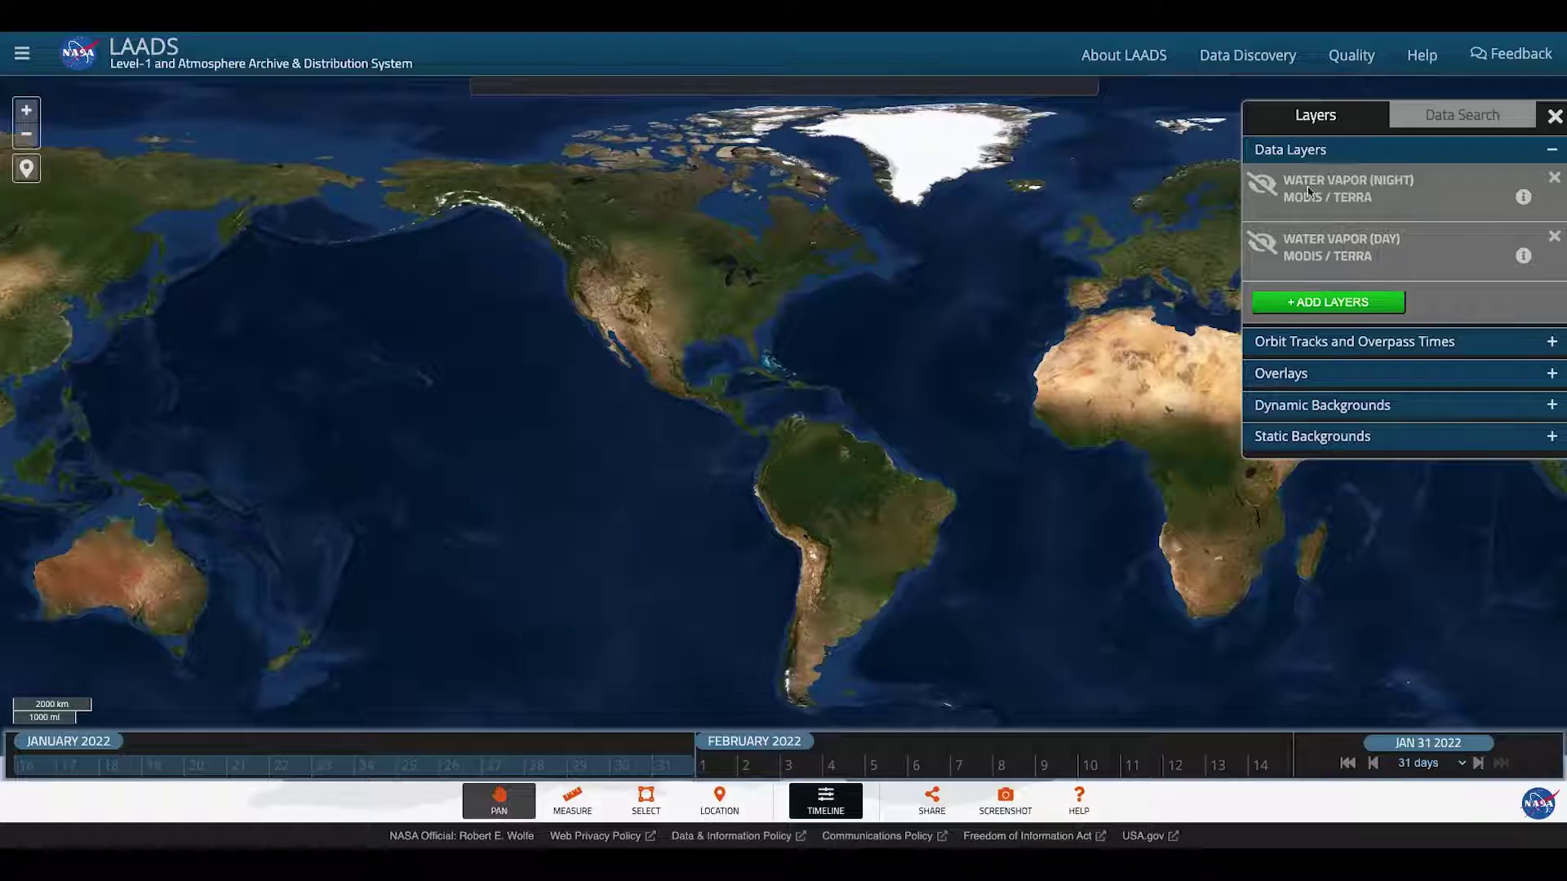
left_click(1265, 187)
left_click(1267, 365)
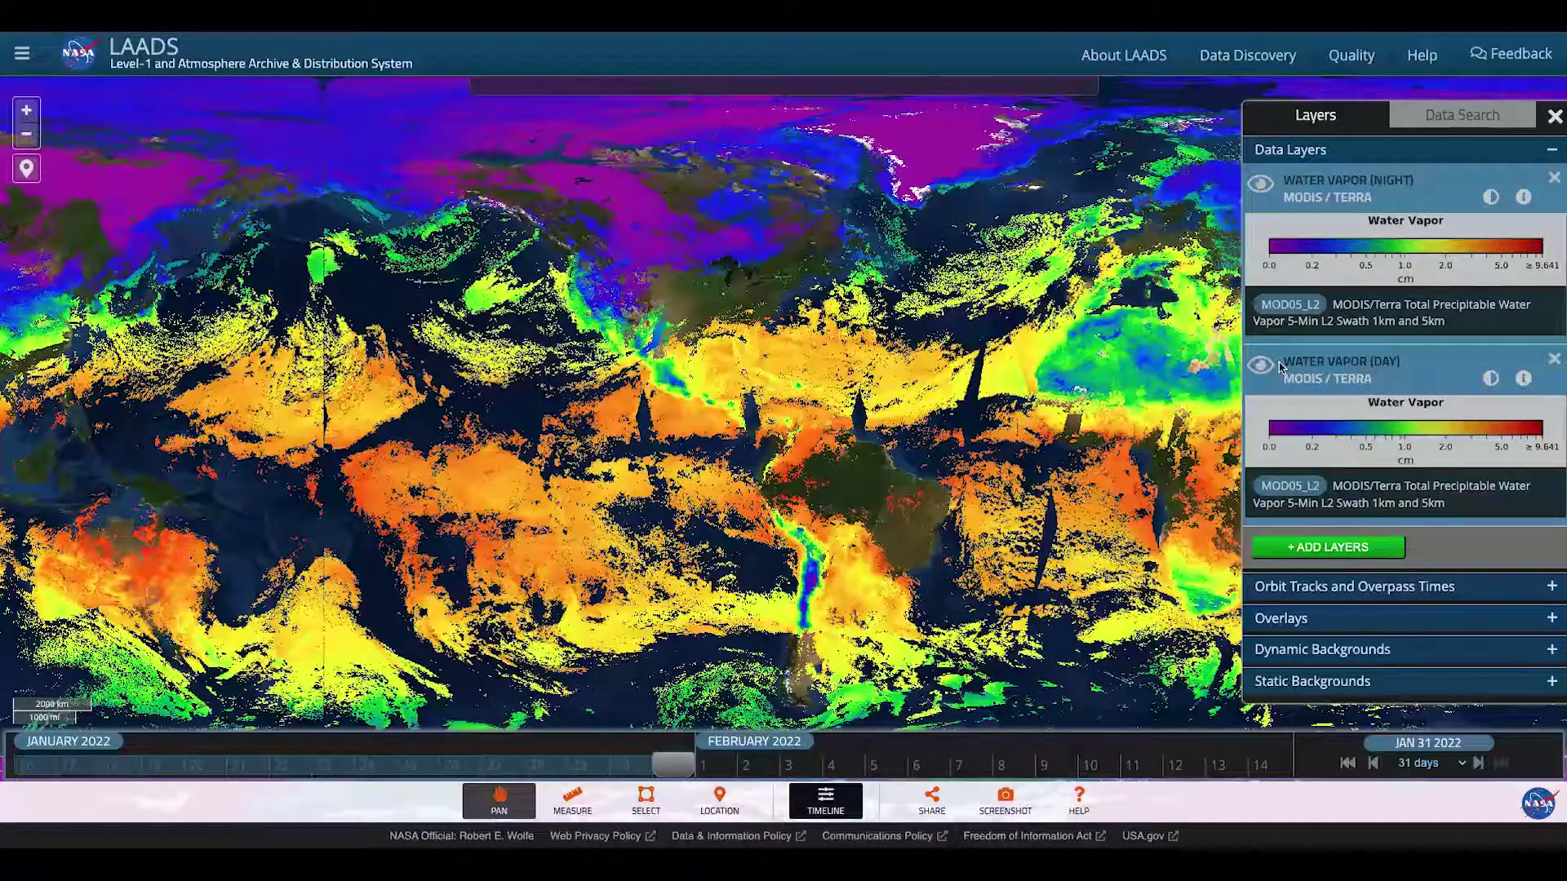
left_click(1523, 198)
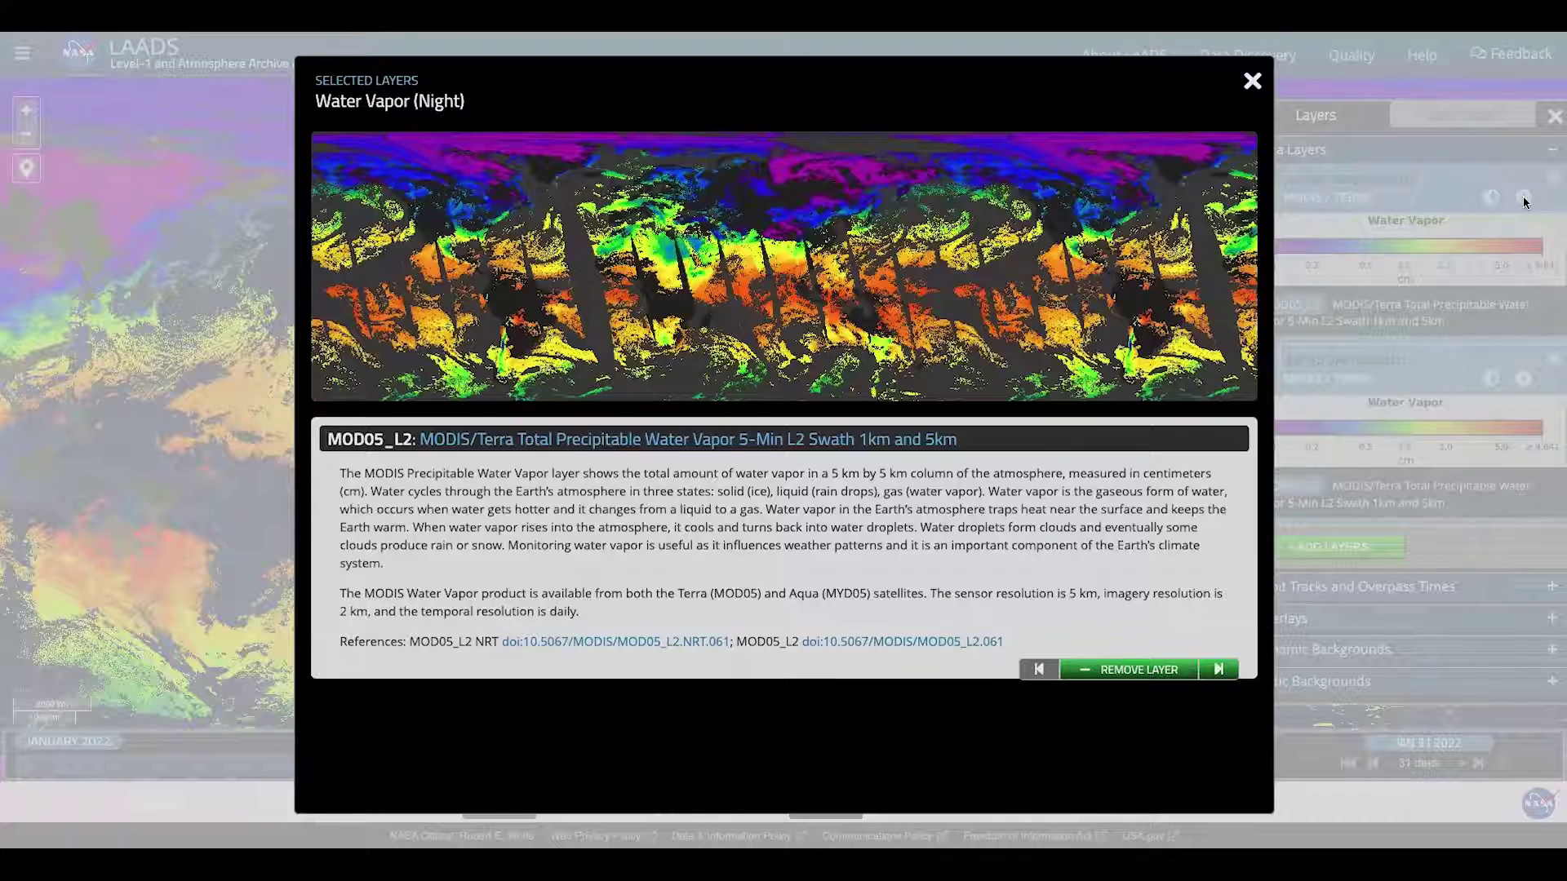
left_click(1252, 82)
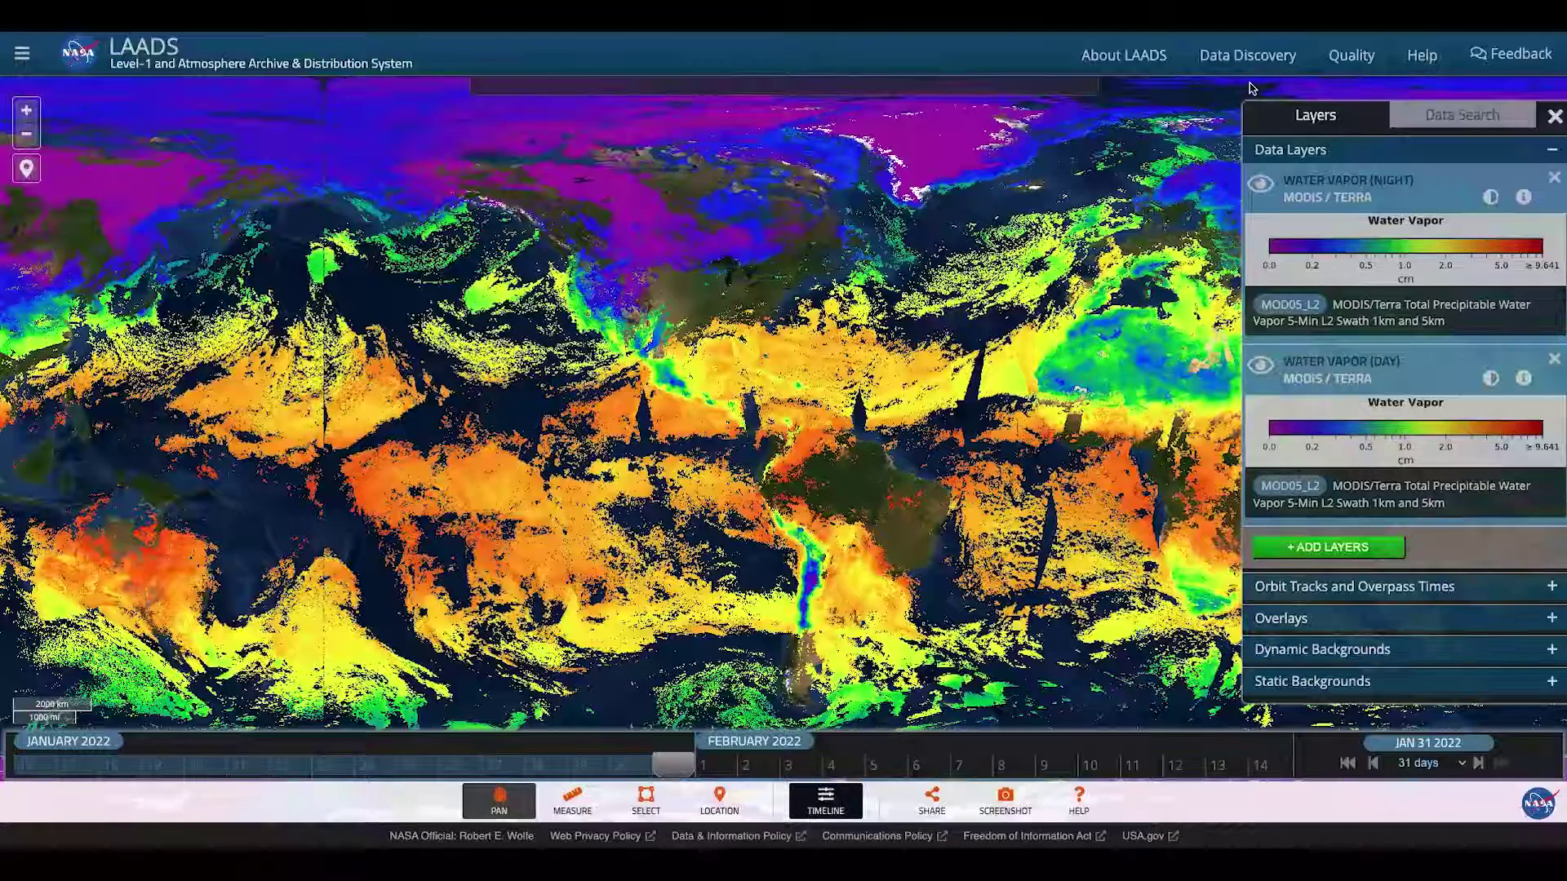
- Set the opacity of the Water Vapor (Night) layer to 39% and the Water Vapor (Day) layer to 62%
left_click(1490, 198)
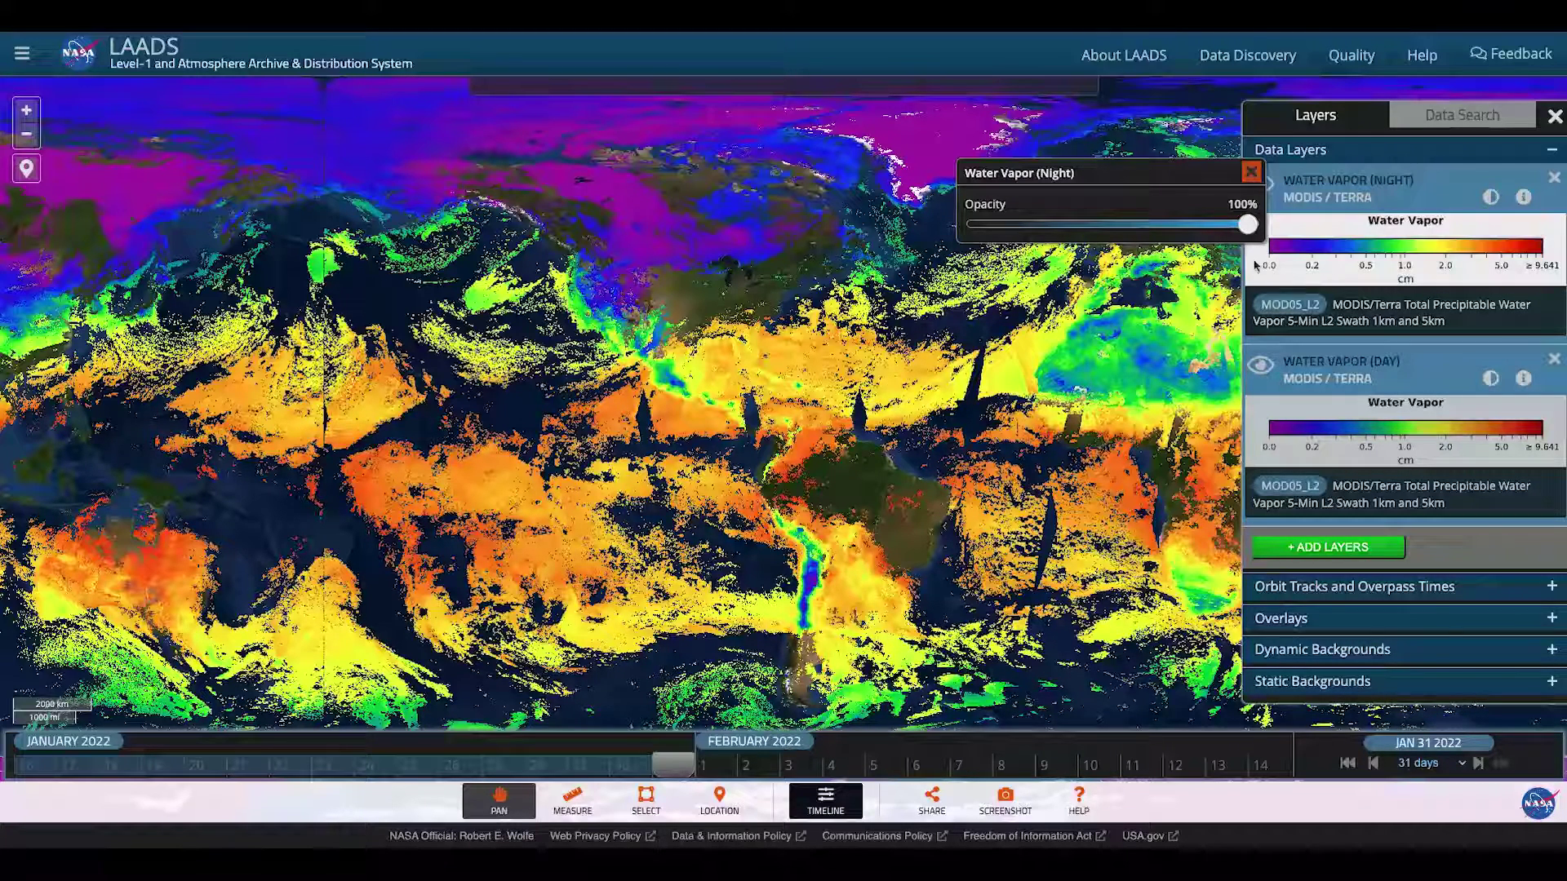
left_click_drag(1248, 225, 1084, 234)
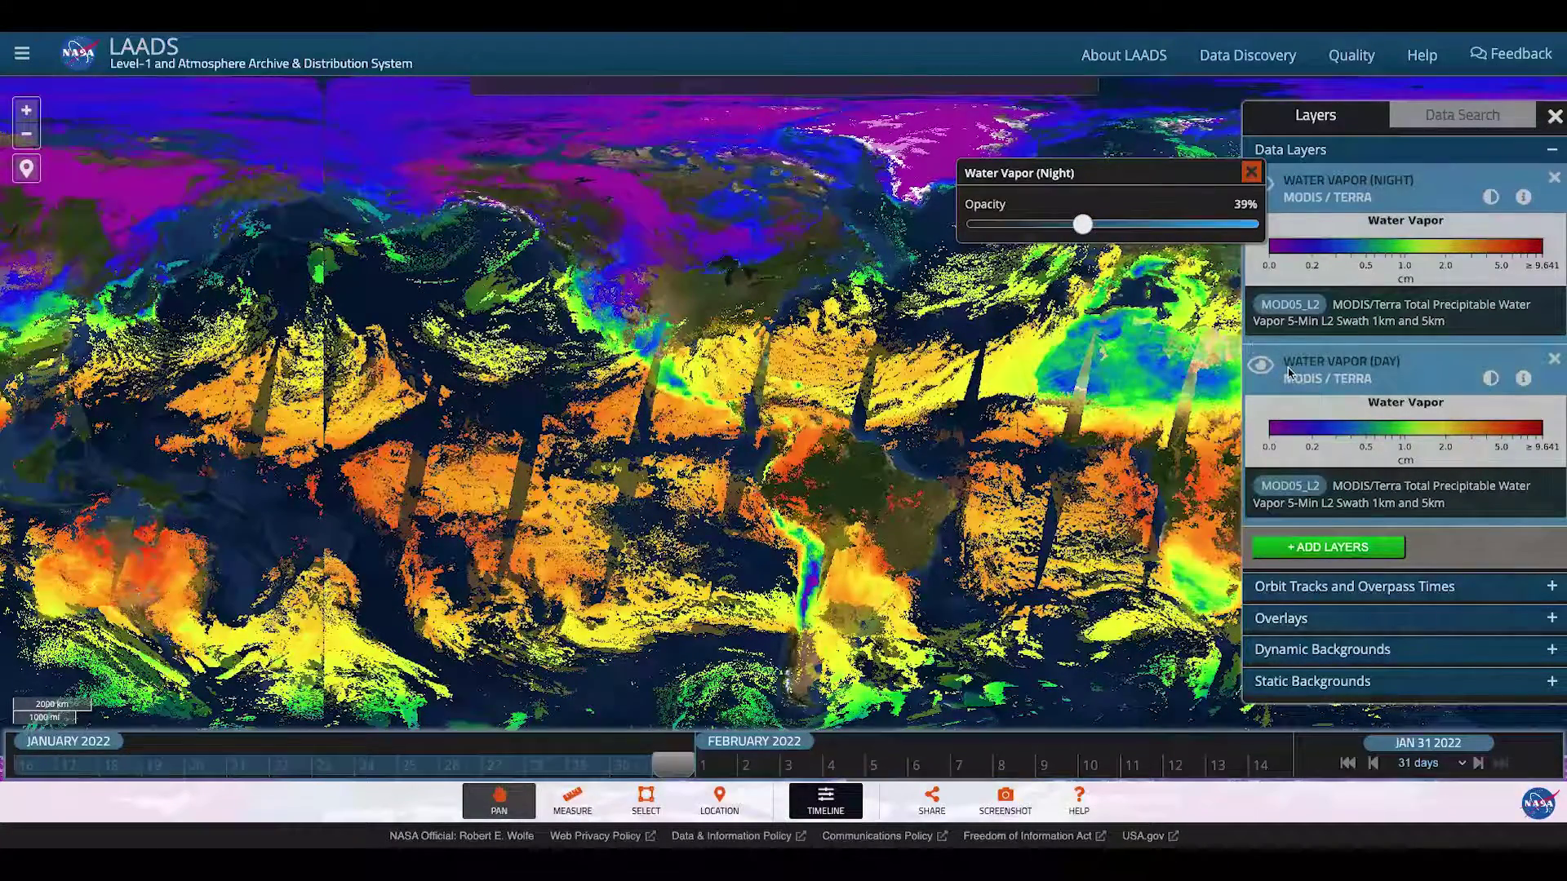
left_click(1251, 176)
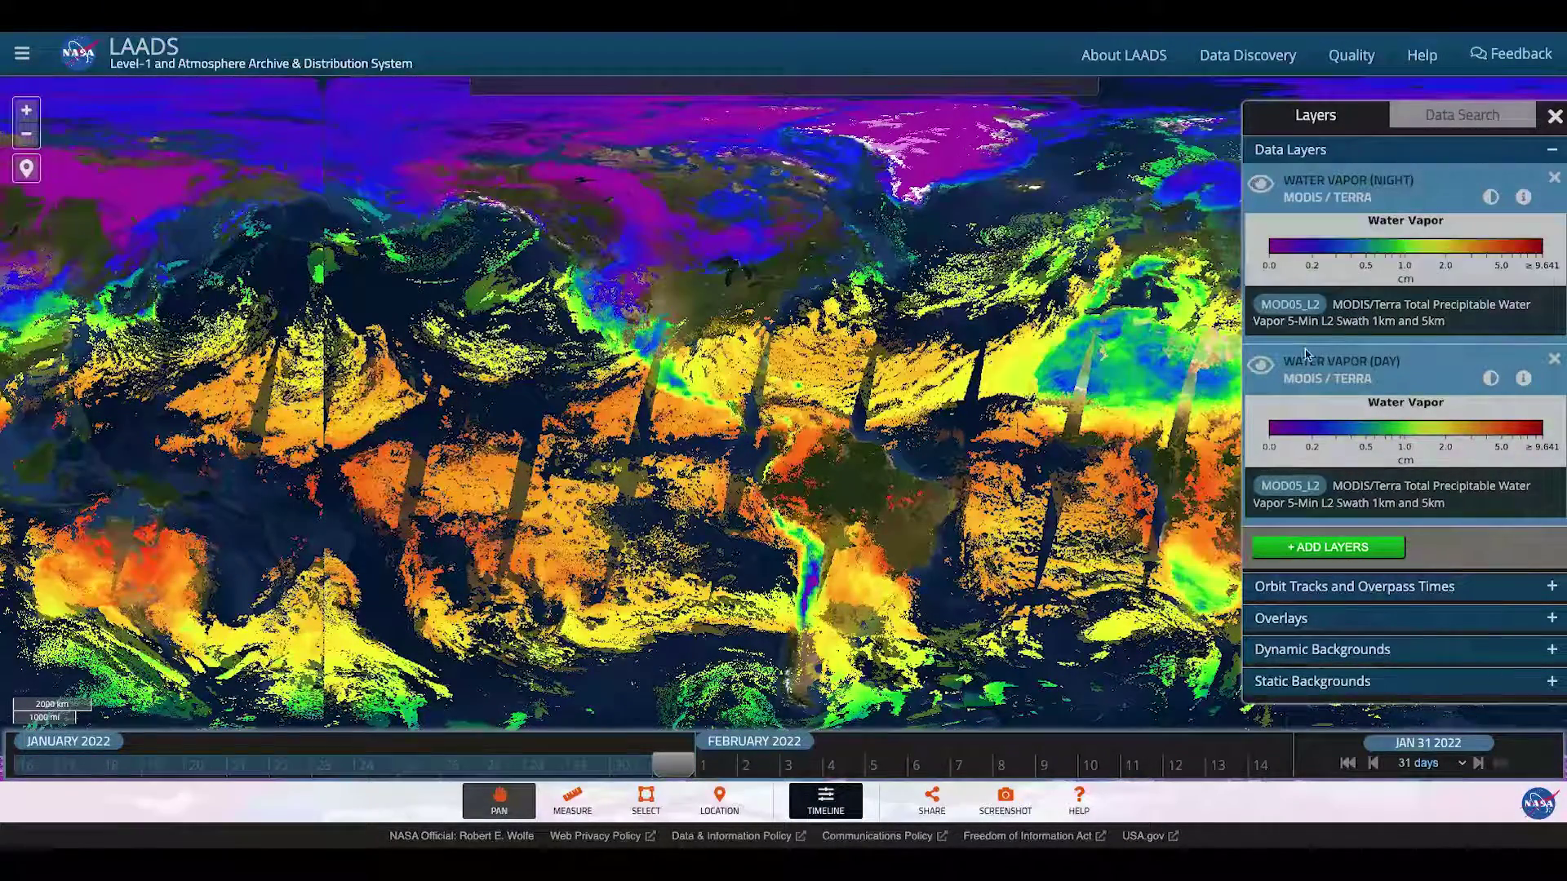
left_click(1488, 379)
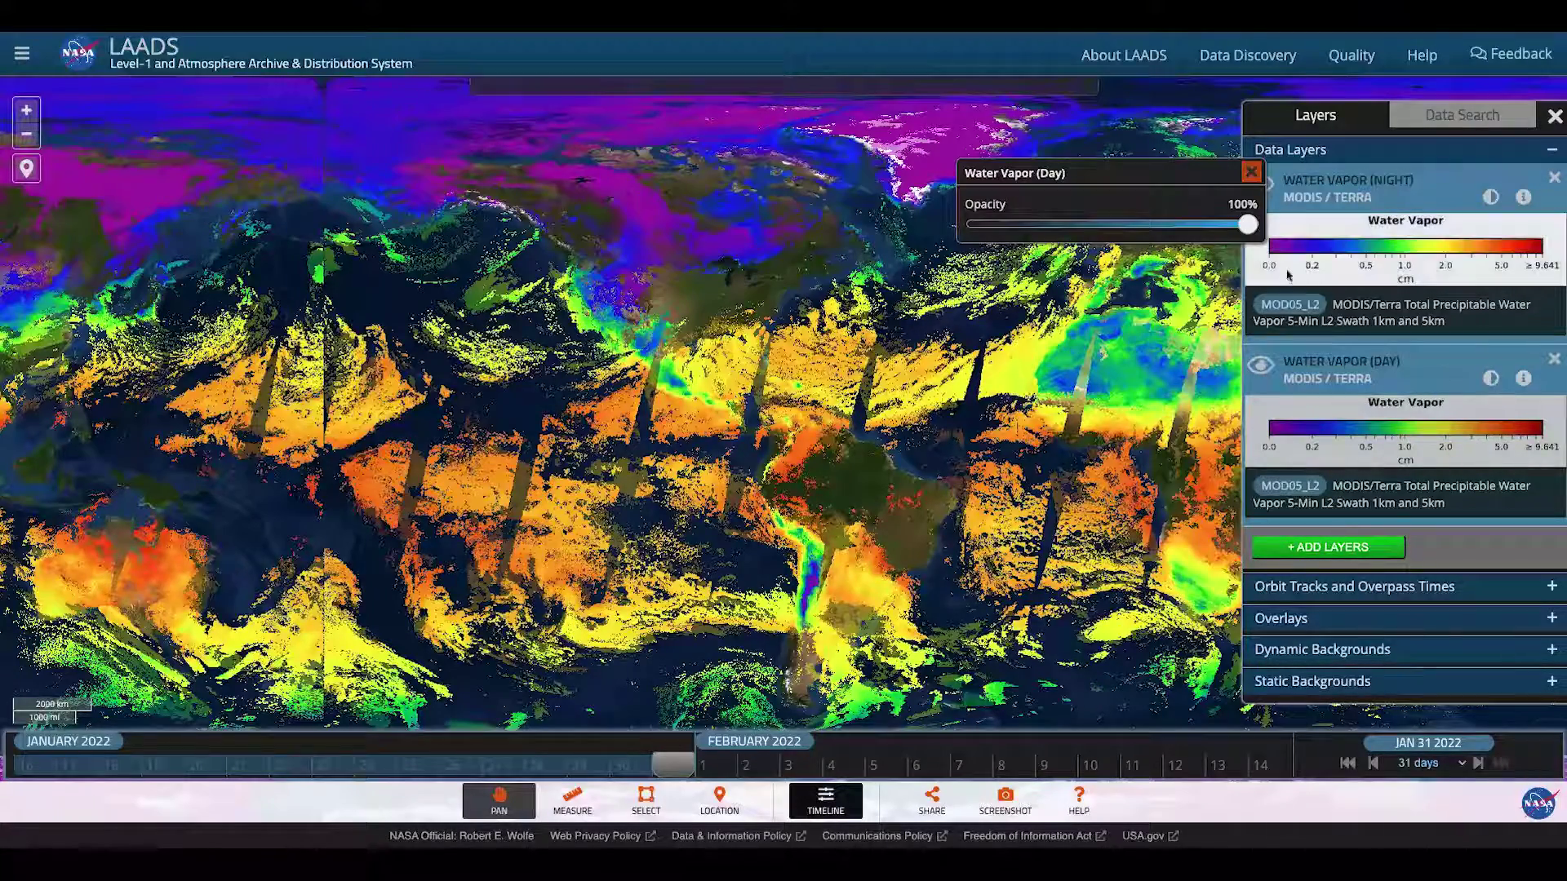
left_click_drag(1245, 228, 1145, 233)
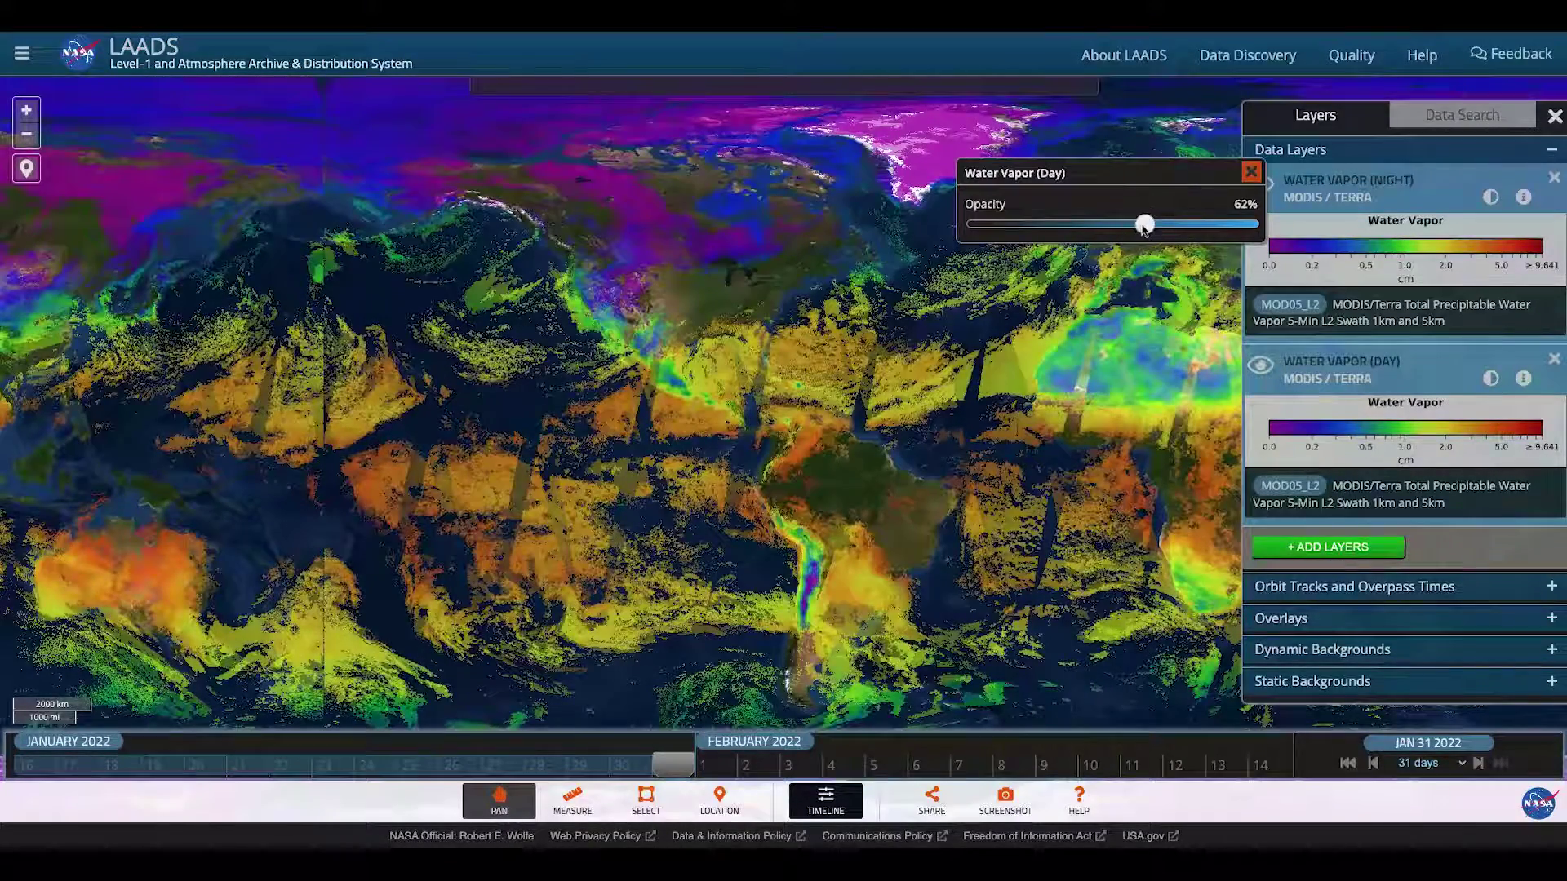
left_click(1251, 172)
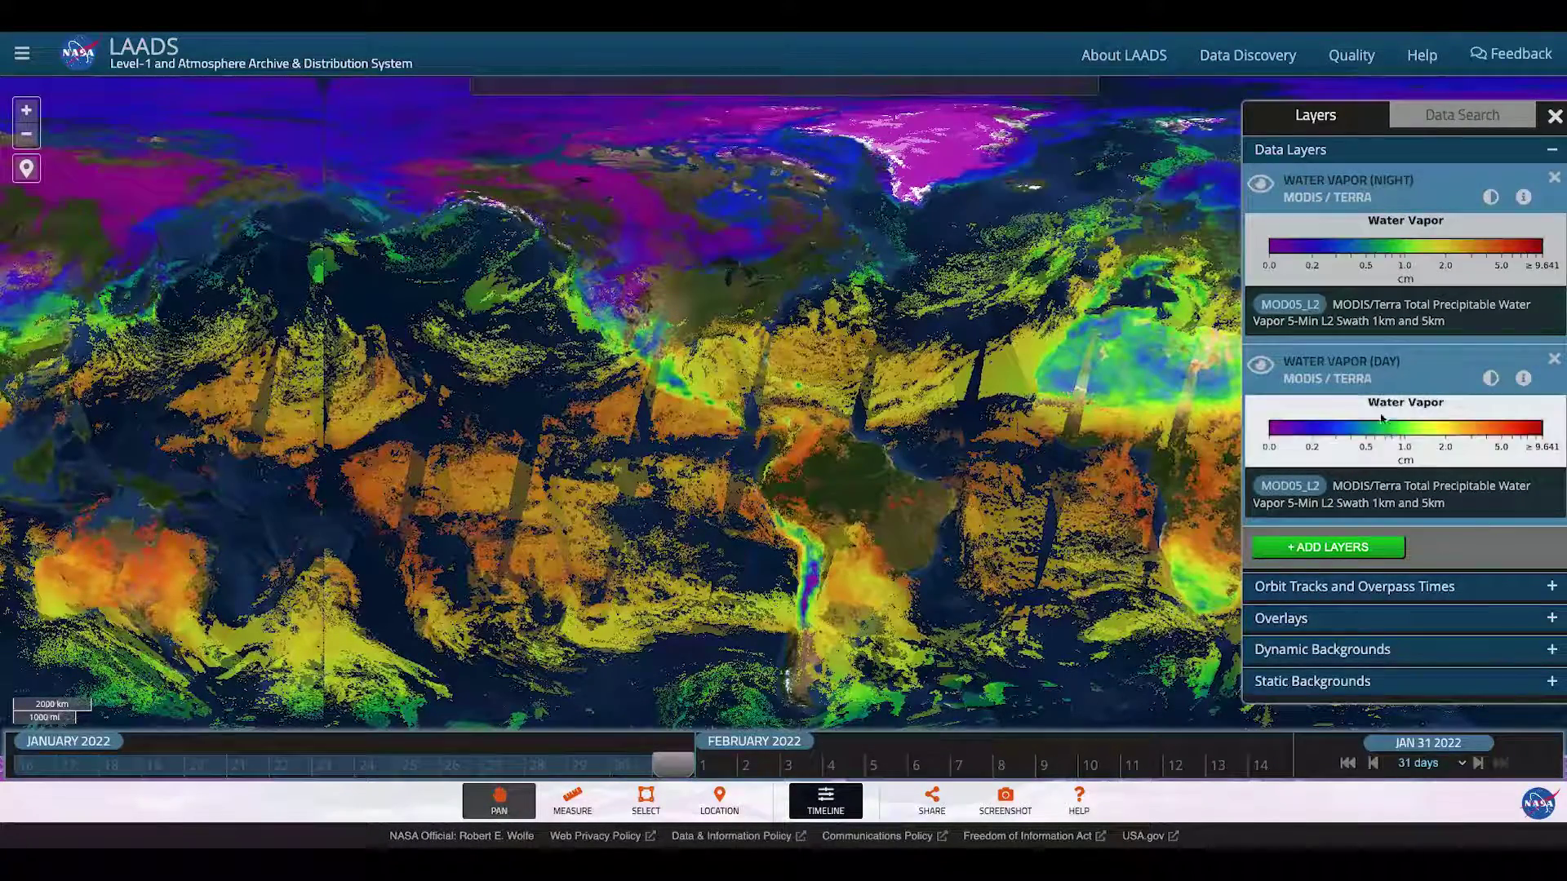
- Show the Terra descending / day and Terra ascending / night orbit tracks with overpass times on the map
left_click(1551, 151)
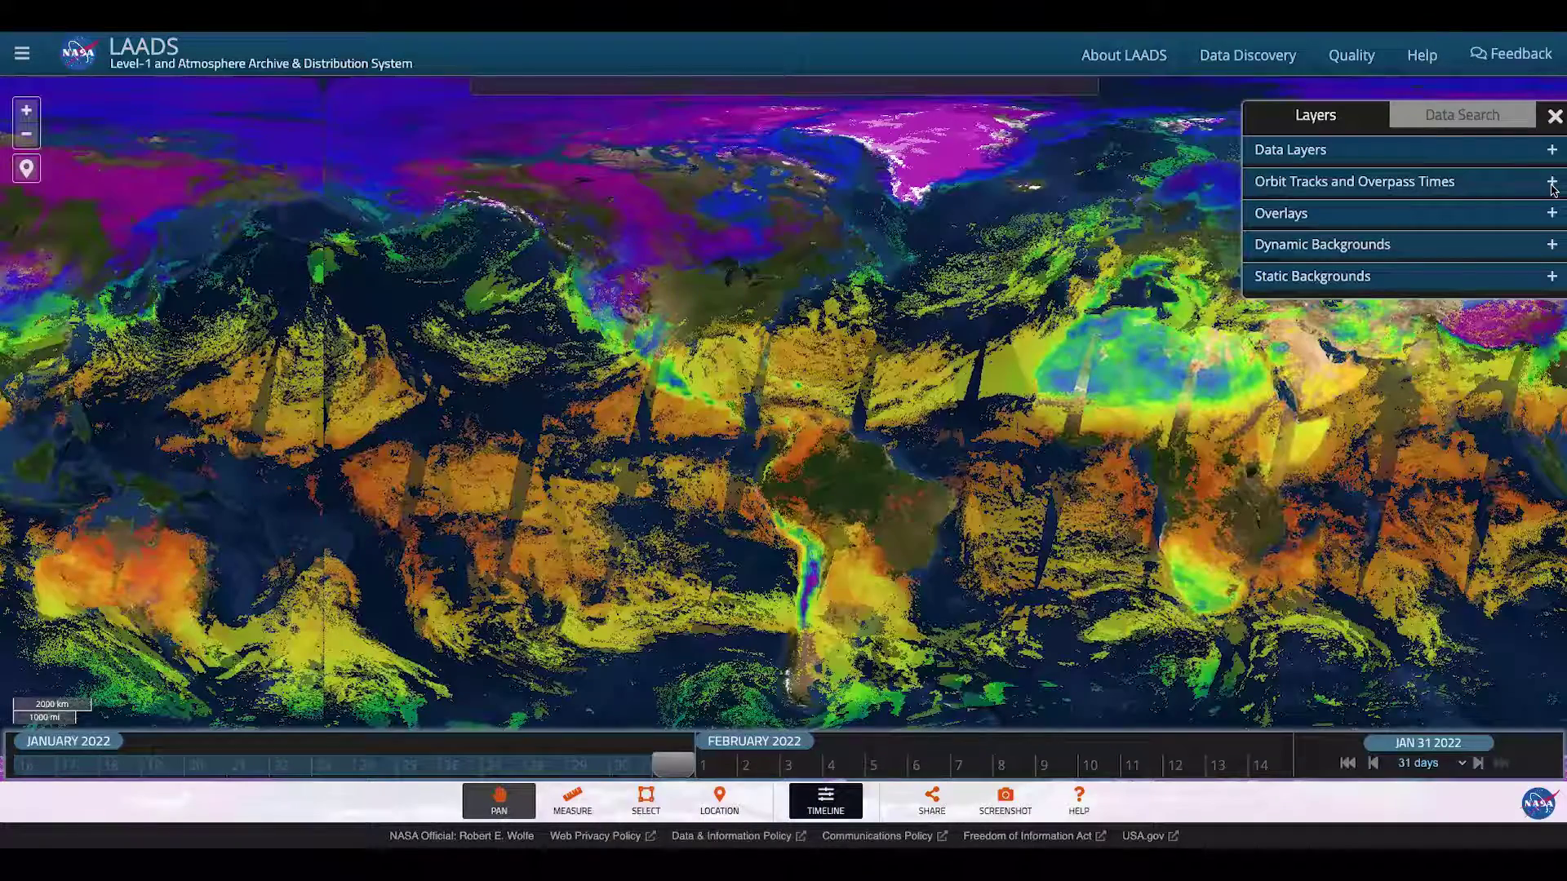
left_click(1553, 183)
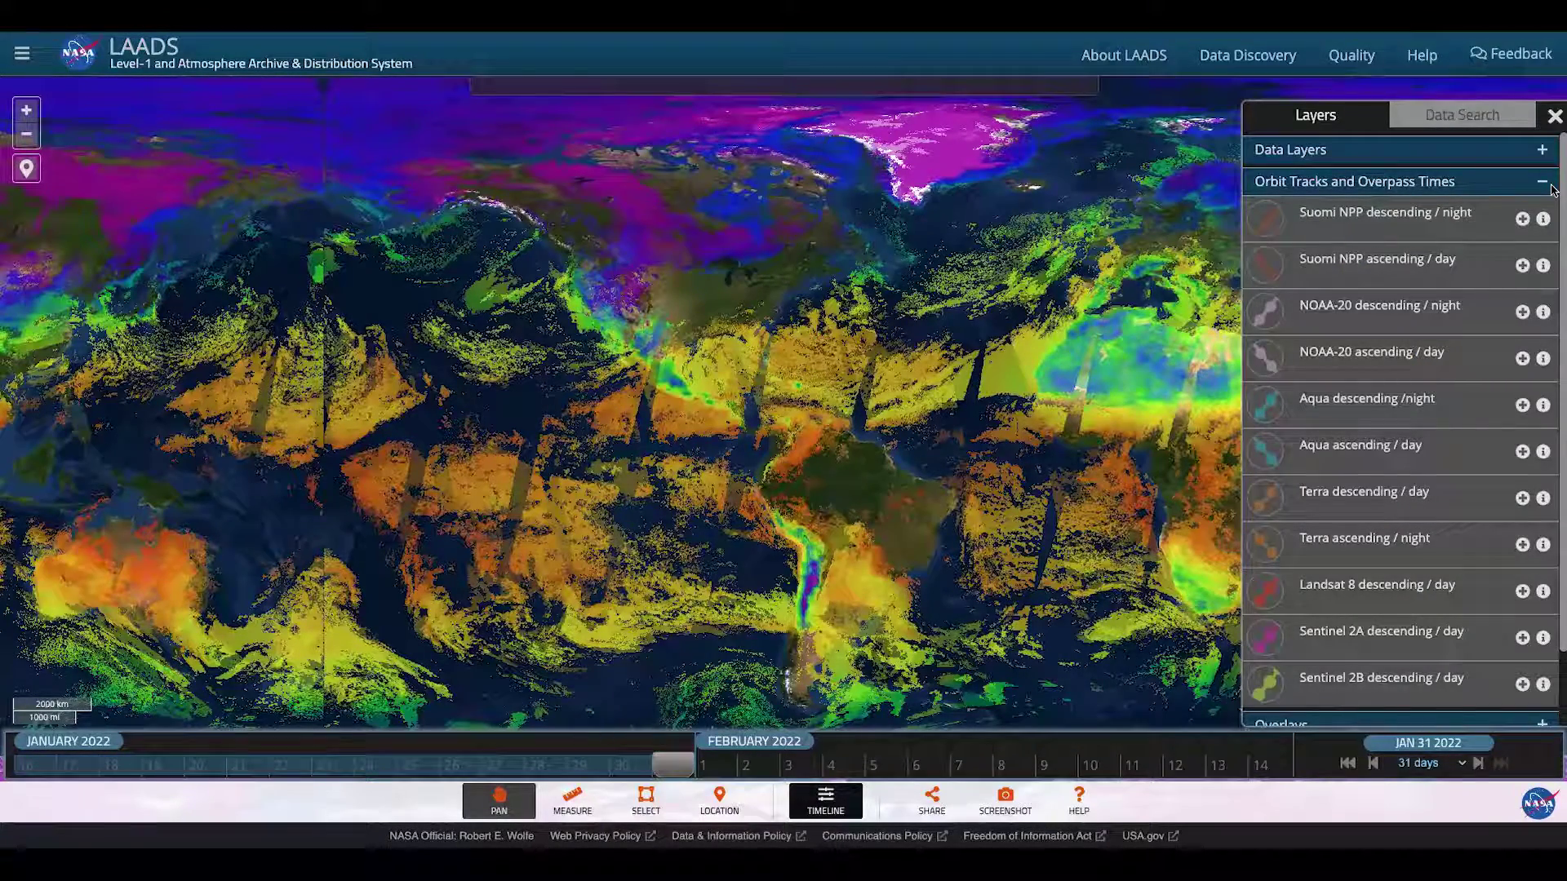
left_click(1392, 507)
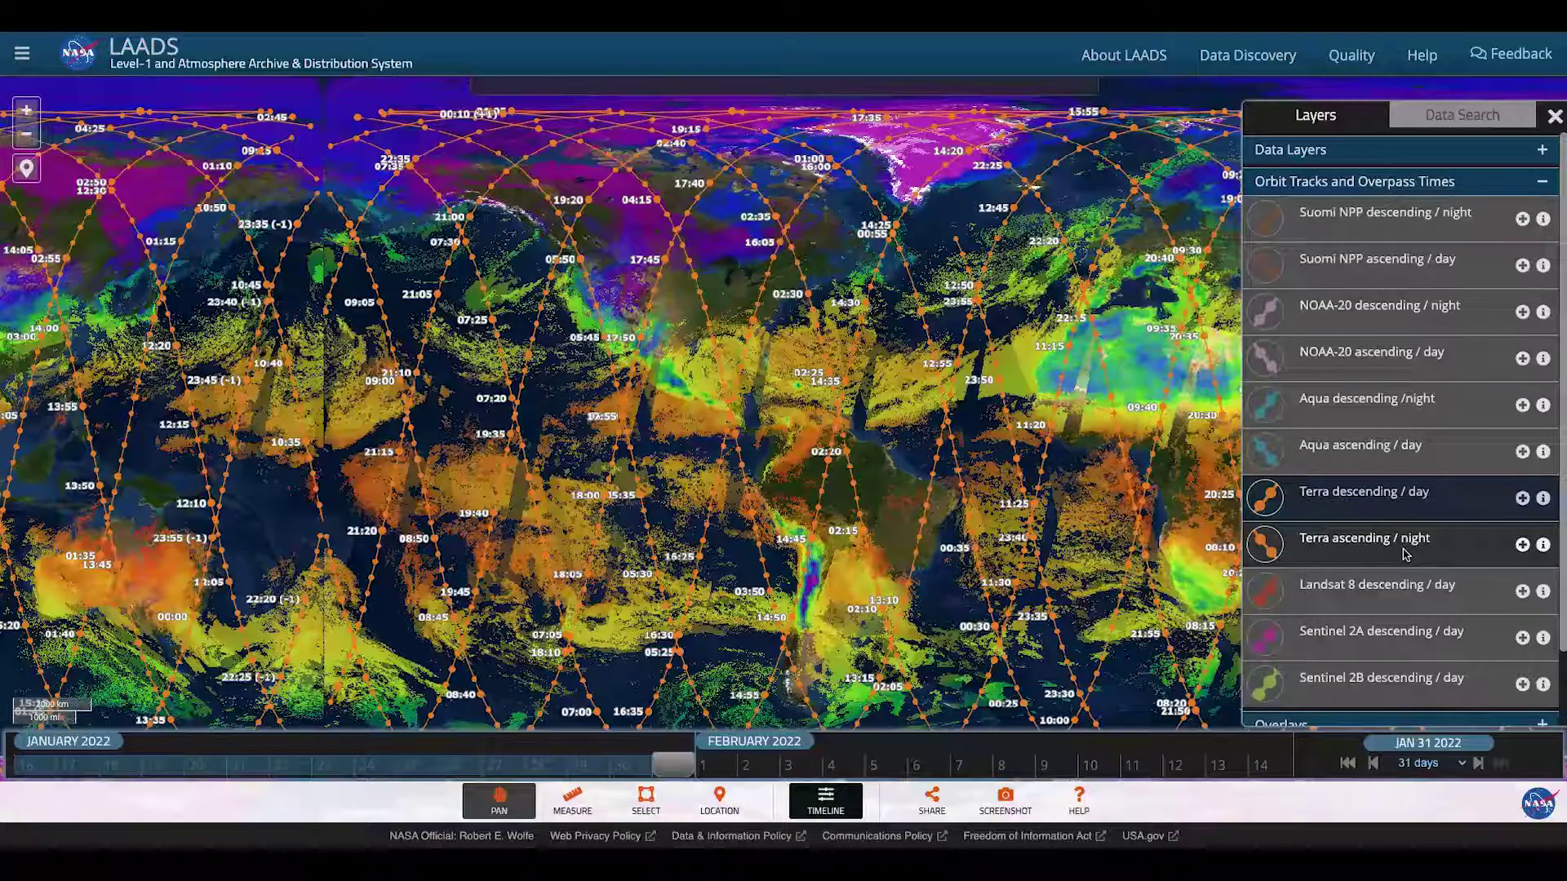
- Copy the share URL of the current map view
left_click(932, 805)
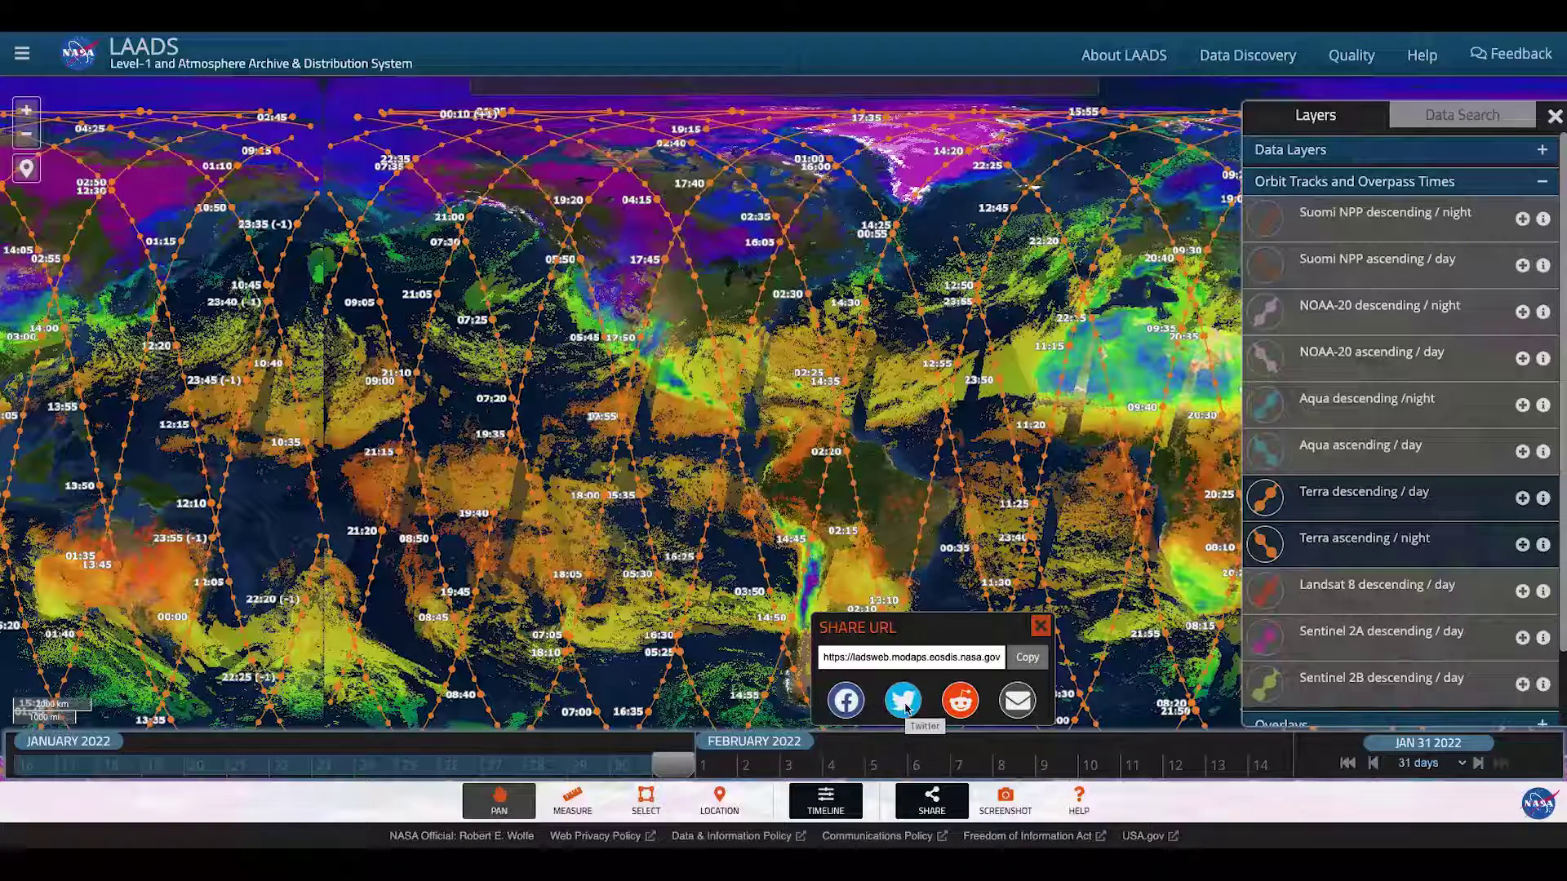
left_click(1026, 659)
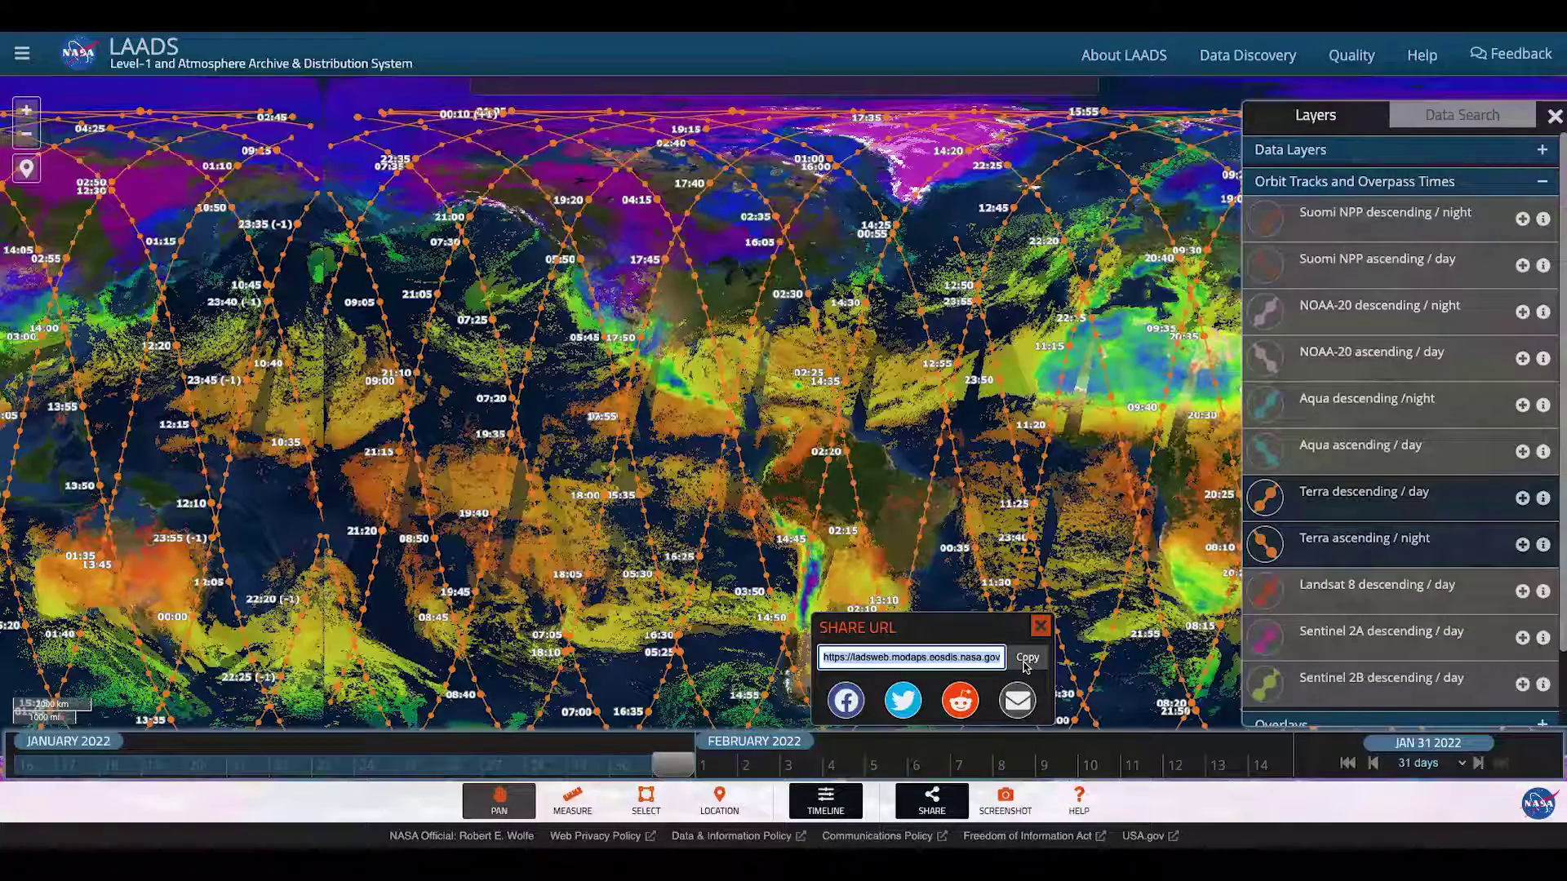
- Review the screenshot options for header, timestamp, scalebar and image format, and close them without downloading an image
left_click(1004, 808)
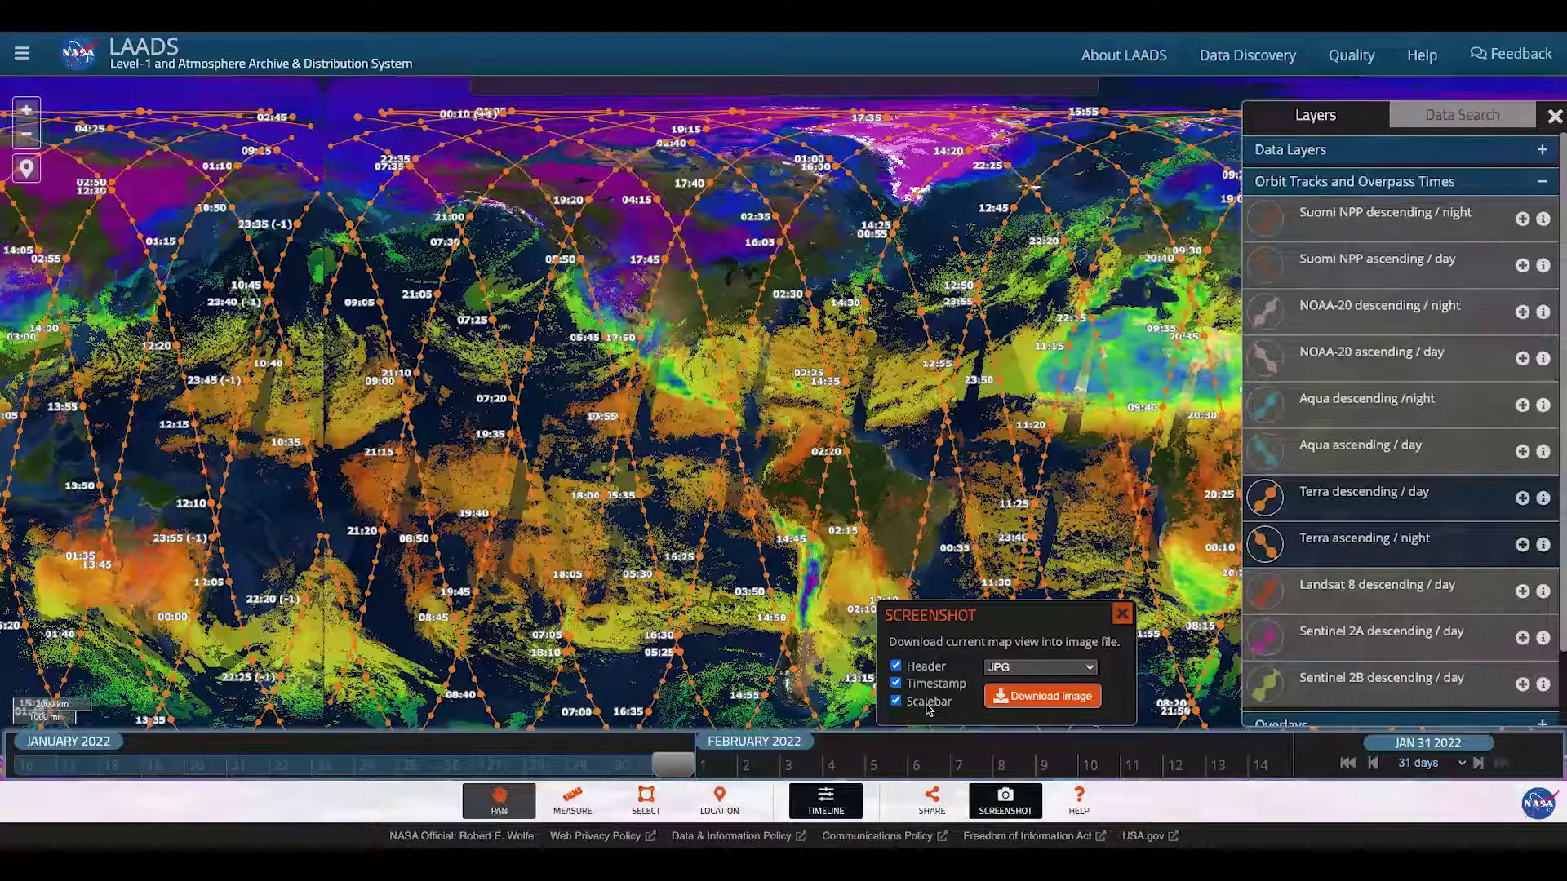
left_click(1092, 670)
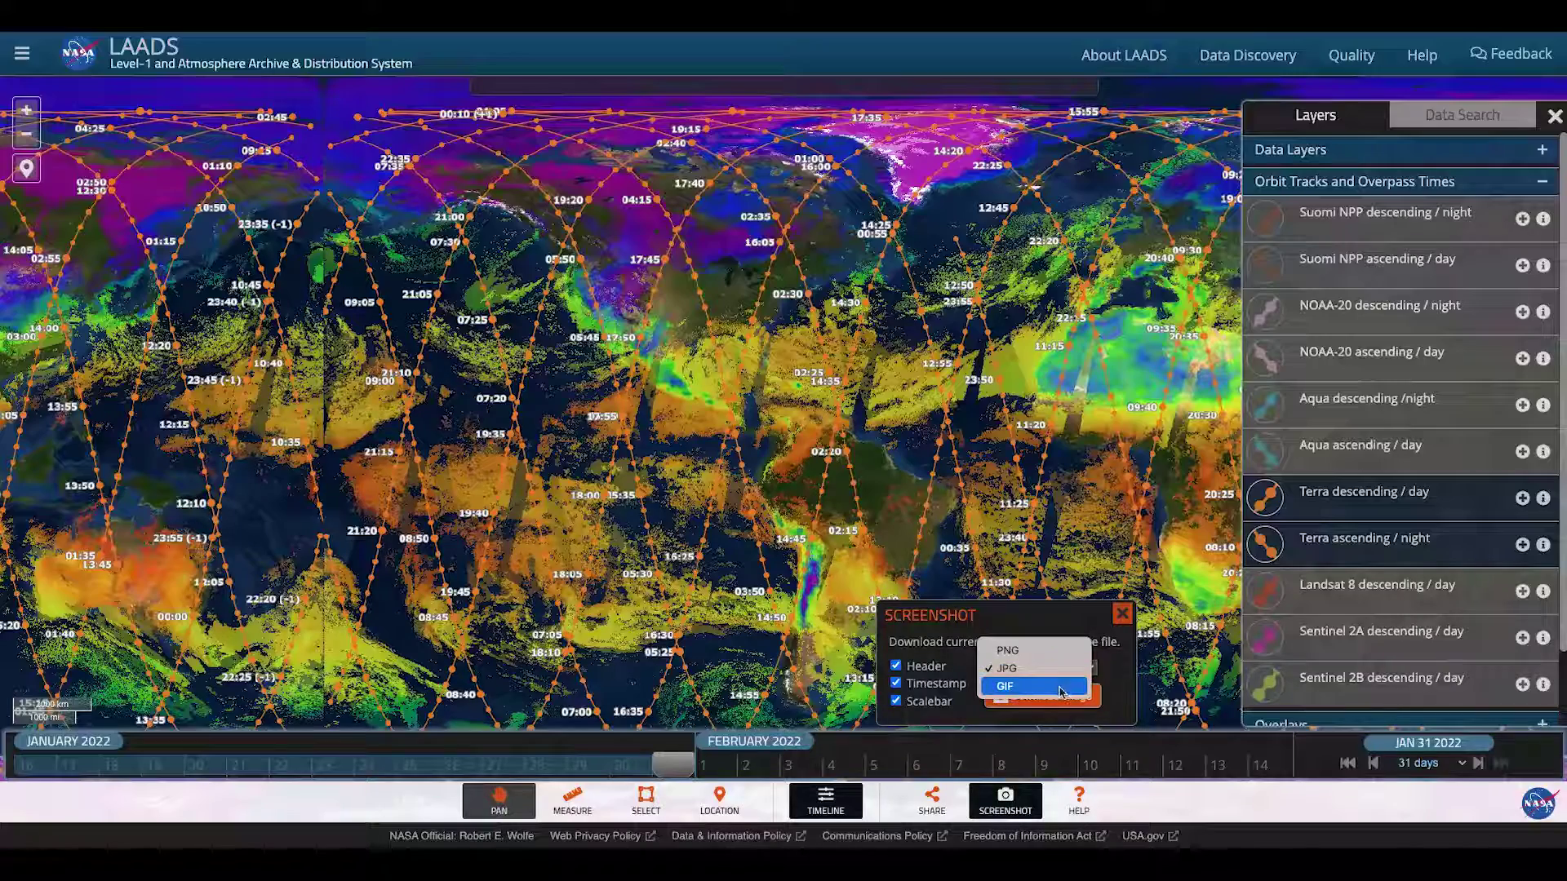
left_click(1122, 618)
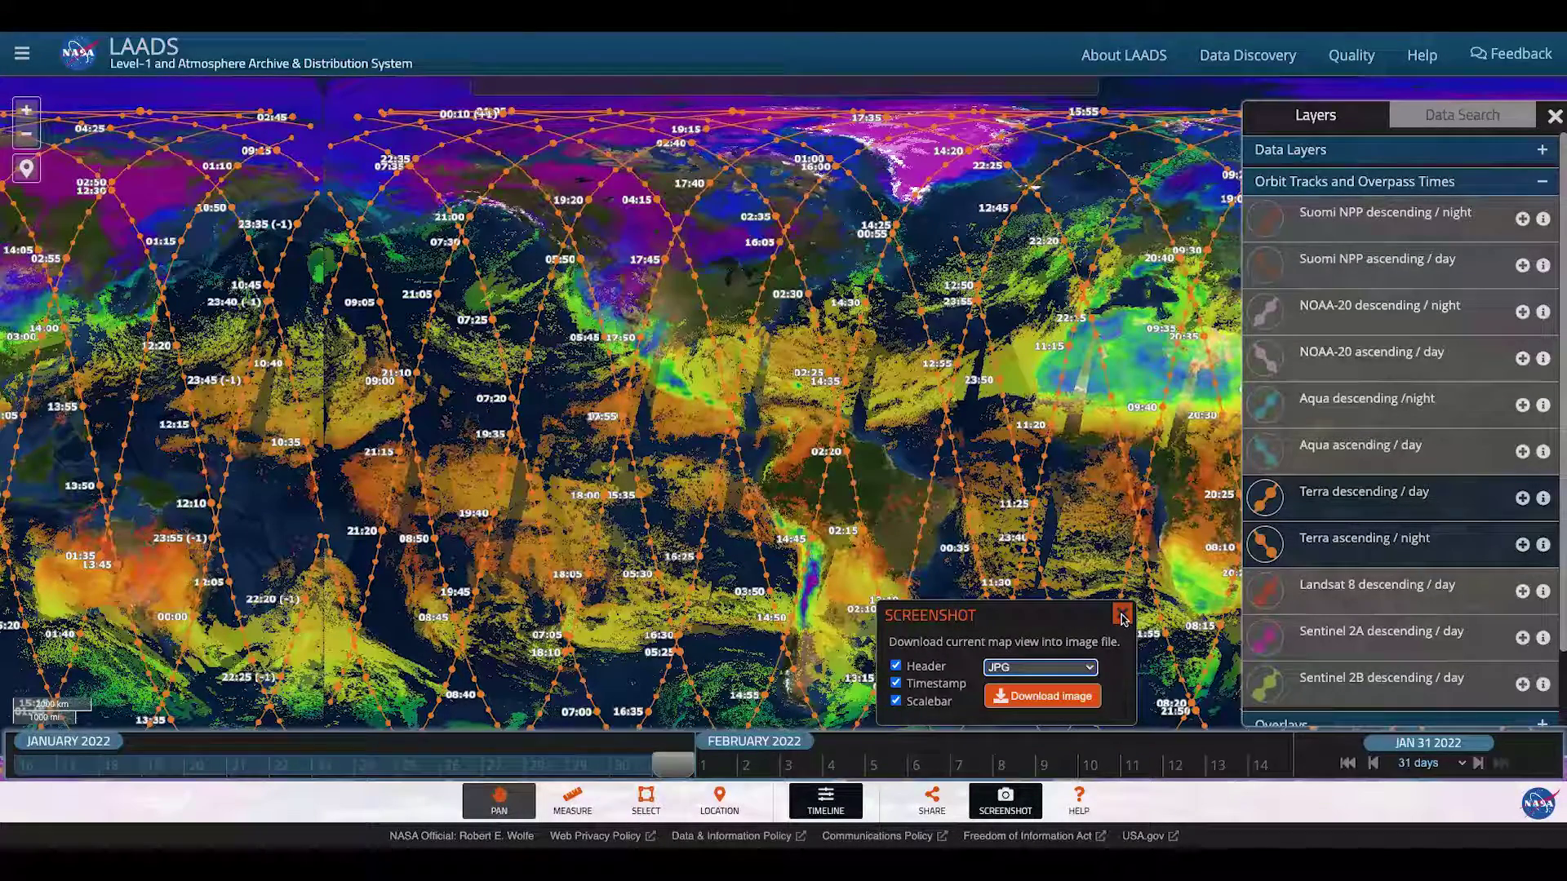
left_click(1122, 618)
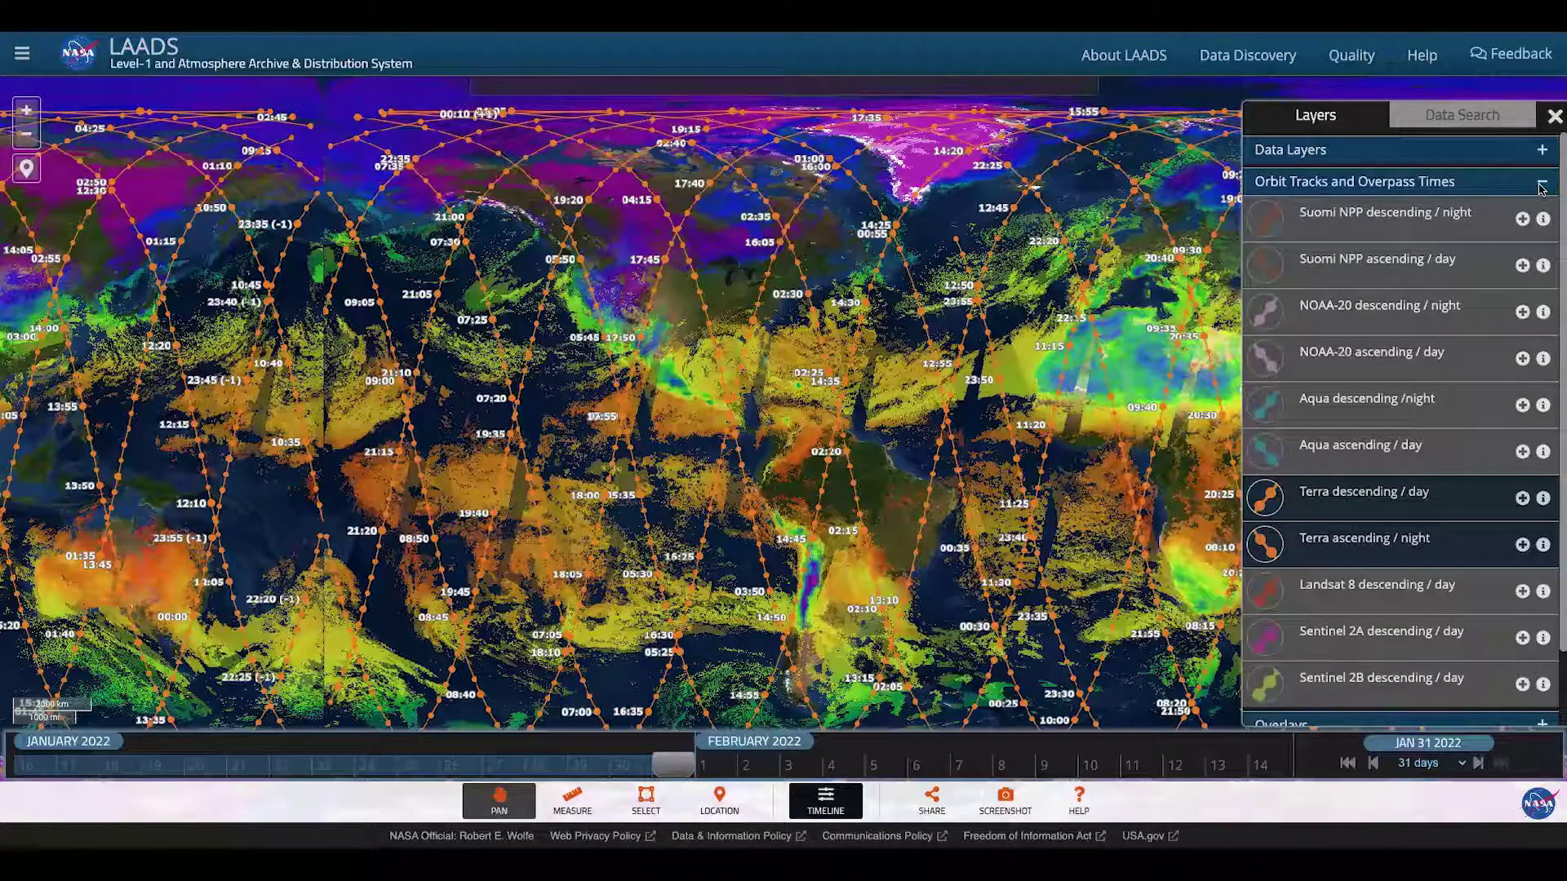
- Hide the Terra ascending / night and Terra descending / day orbit tracks and collapse their layer group
left_click(1509, 545)
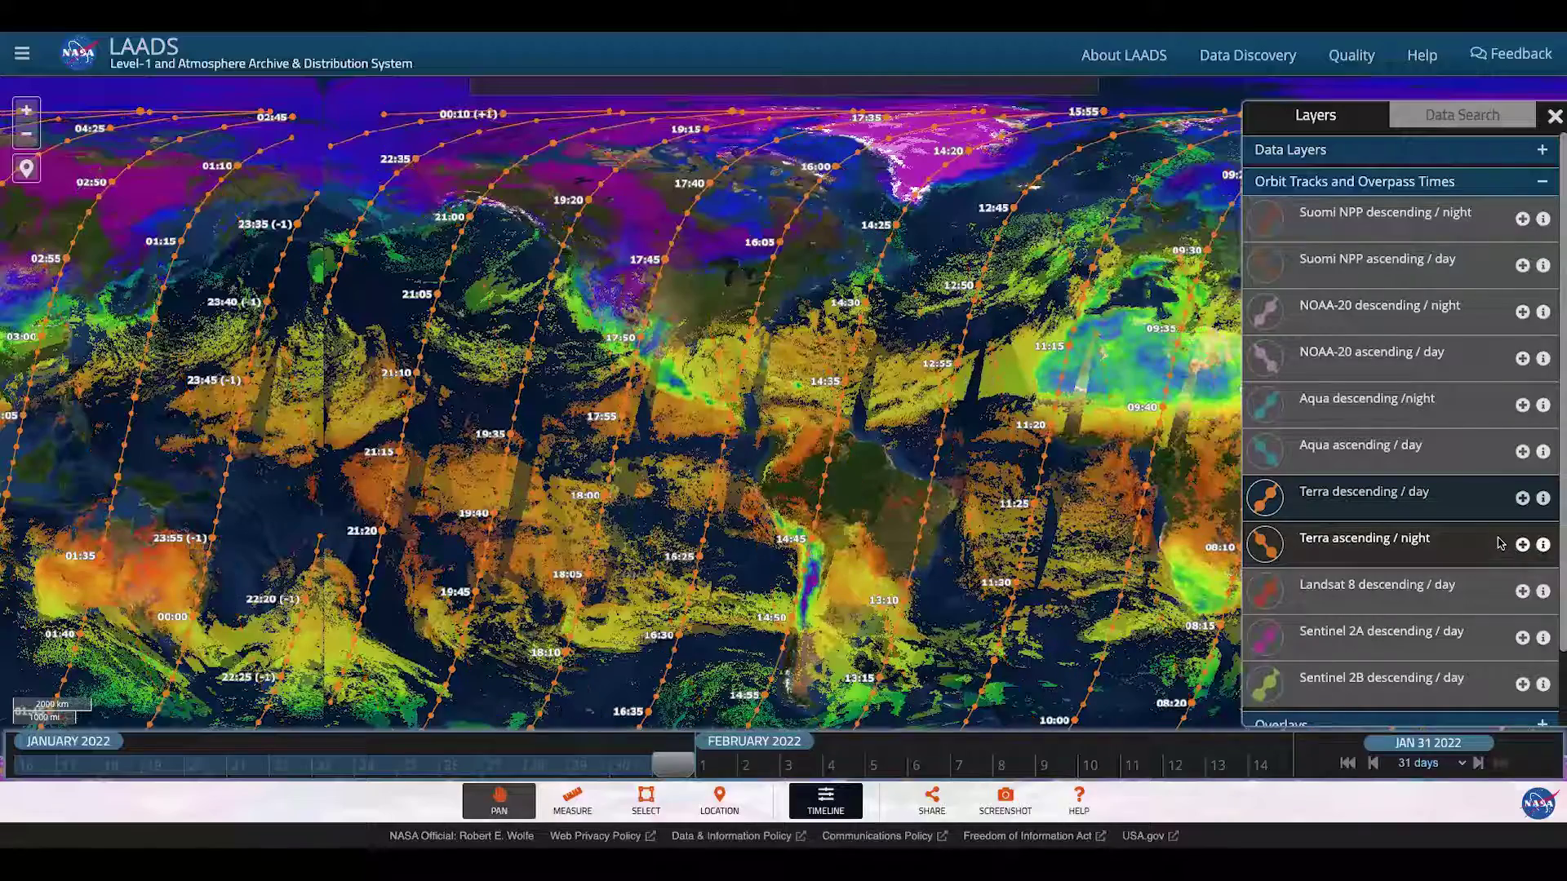
left_click(1487, 511)
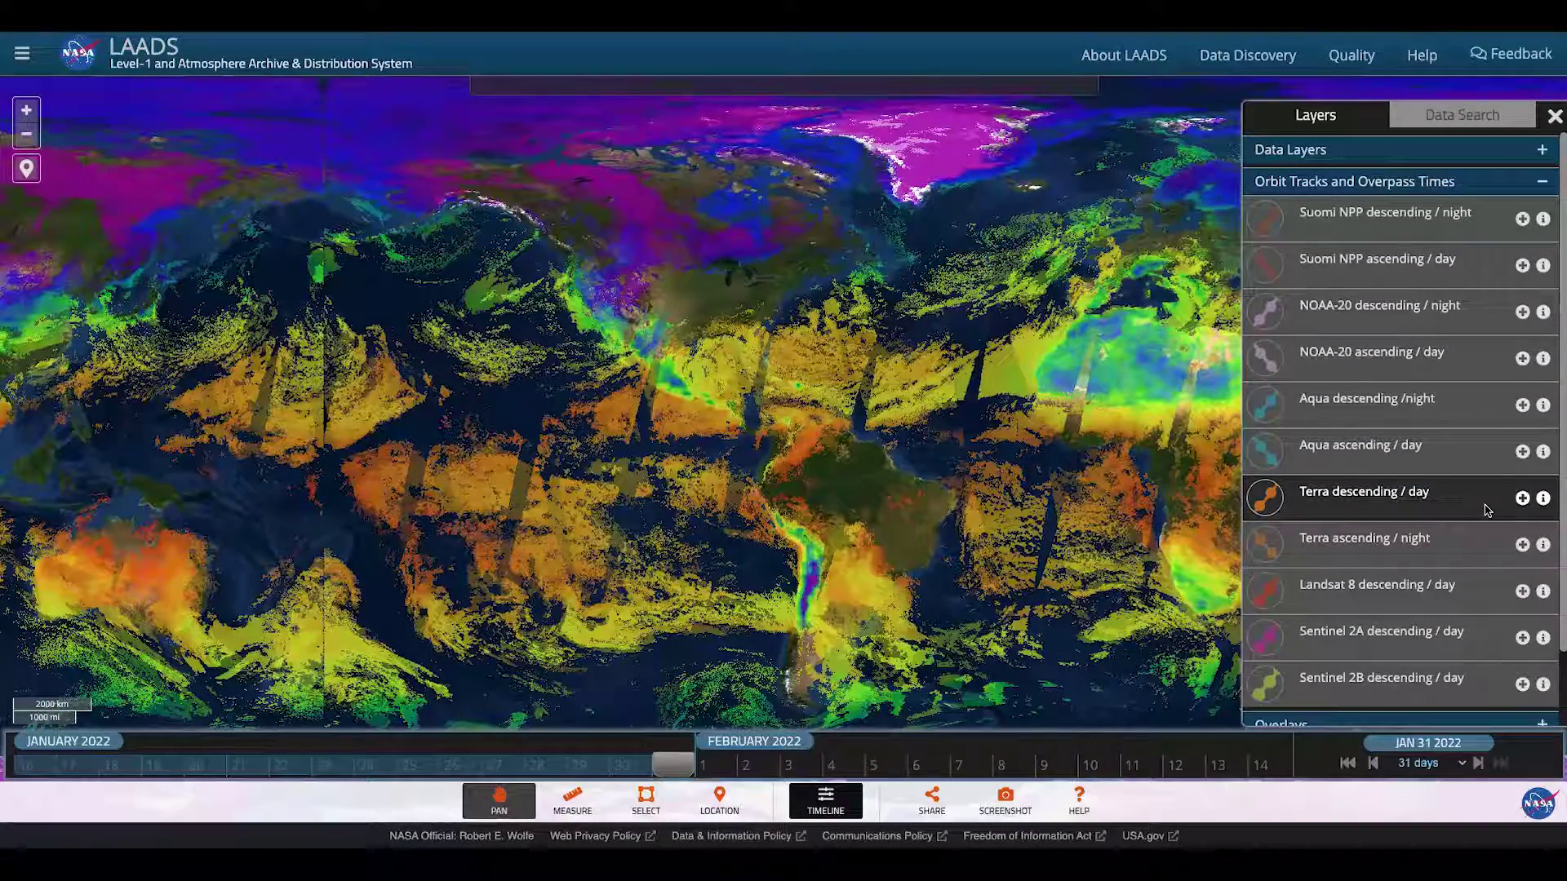
left_click(1544, 187)
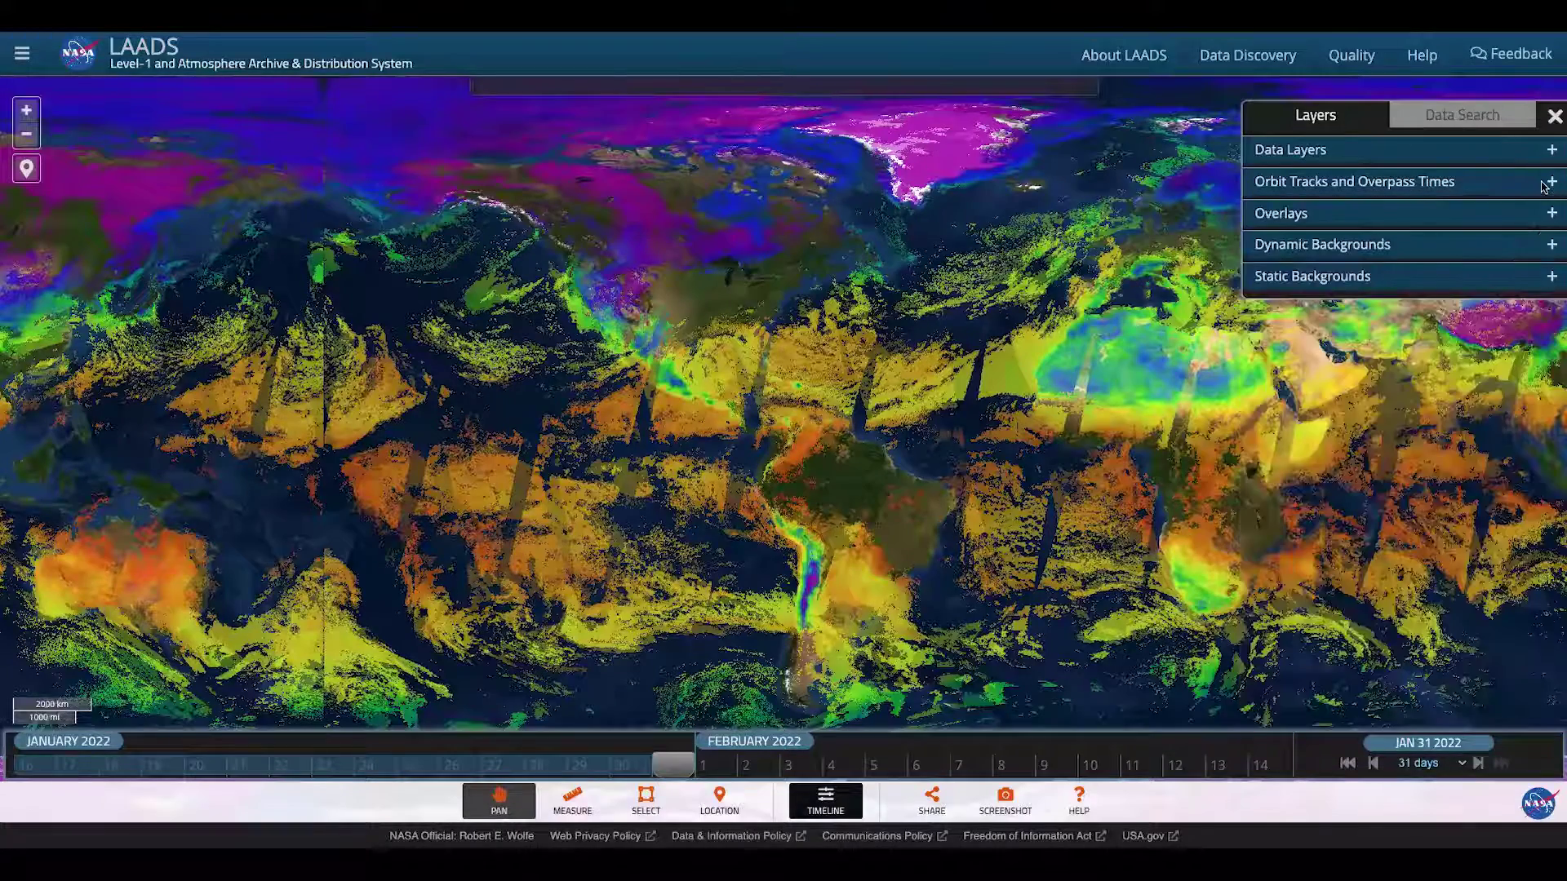
- Show the Countries, Regions and Roads overlay to examine places and roads around Greenbelt, Maryland, and hide the overlay again
left_click(1526, 220)
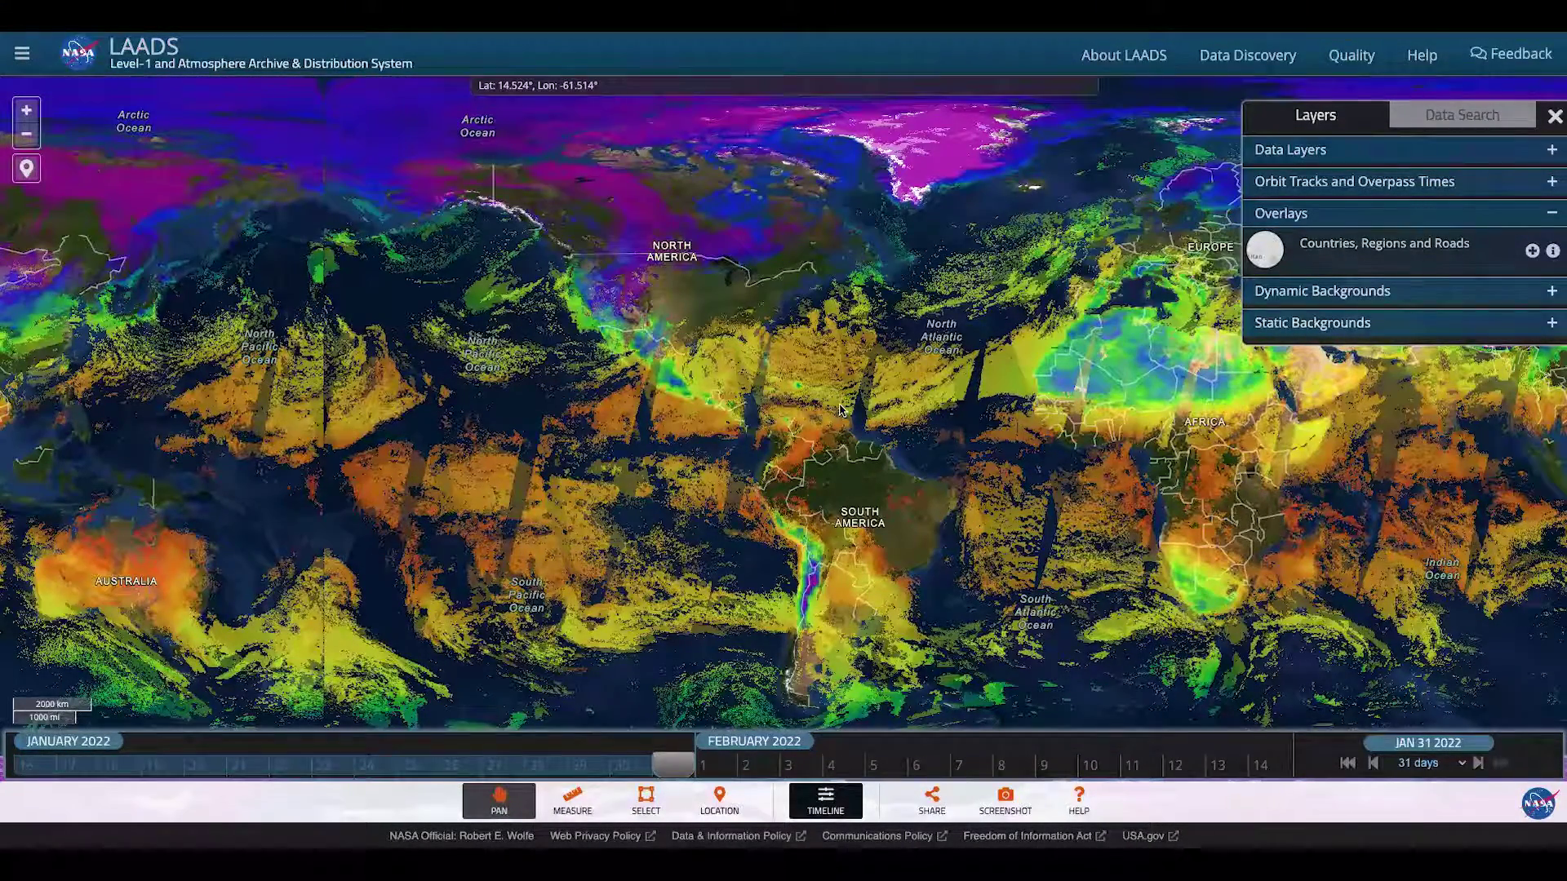
left_click_drag(829, 397, 835, 412)
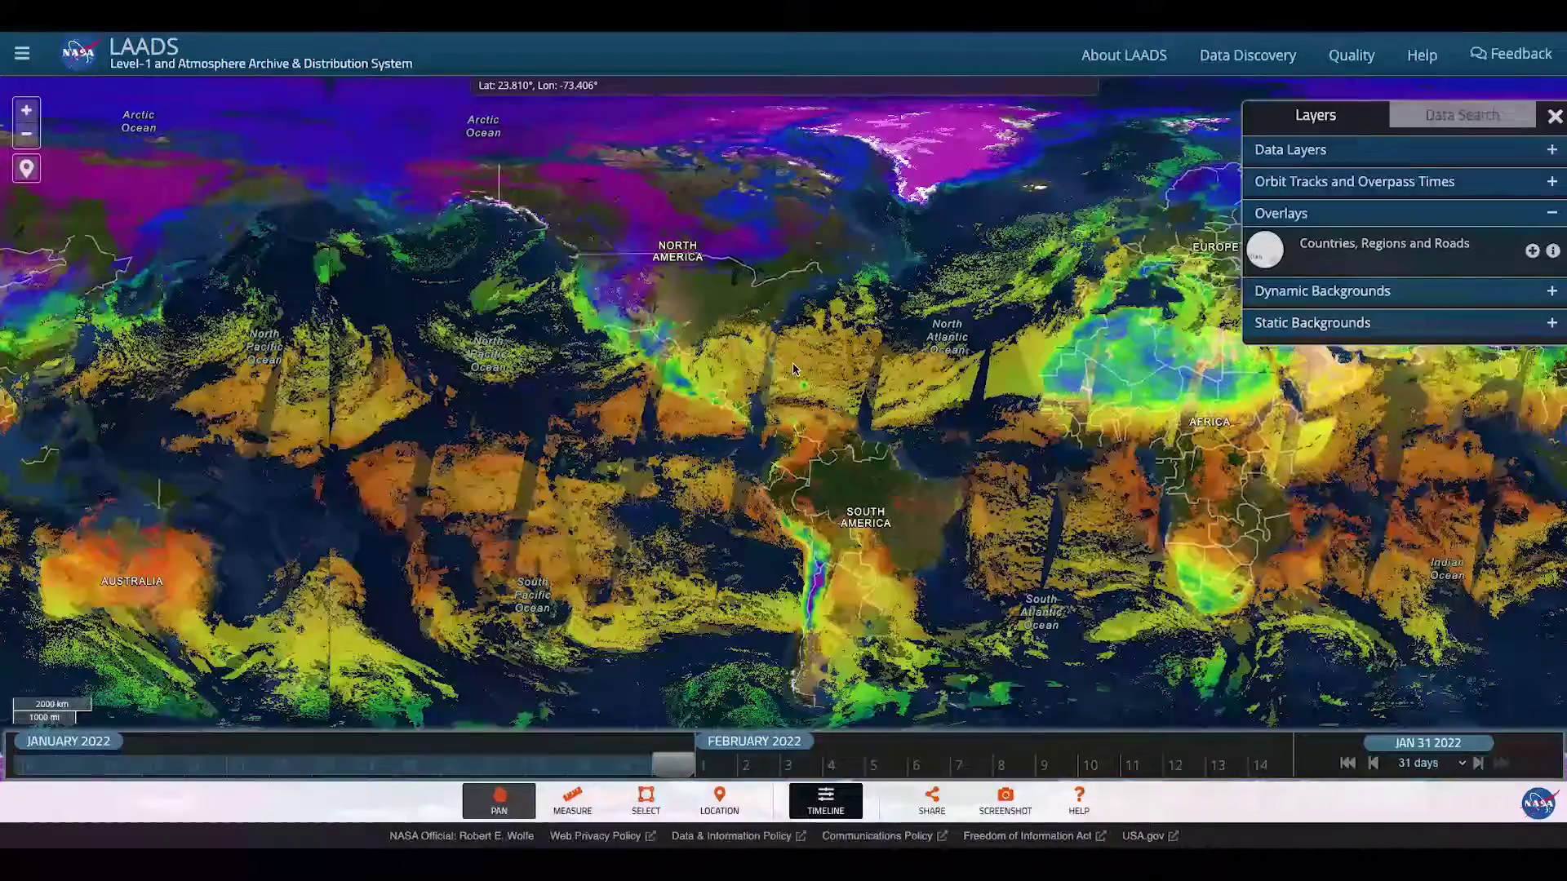
scroll(794, 369, "up", 1)
scroll(750, 321, "up", 1)
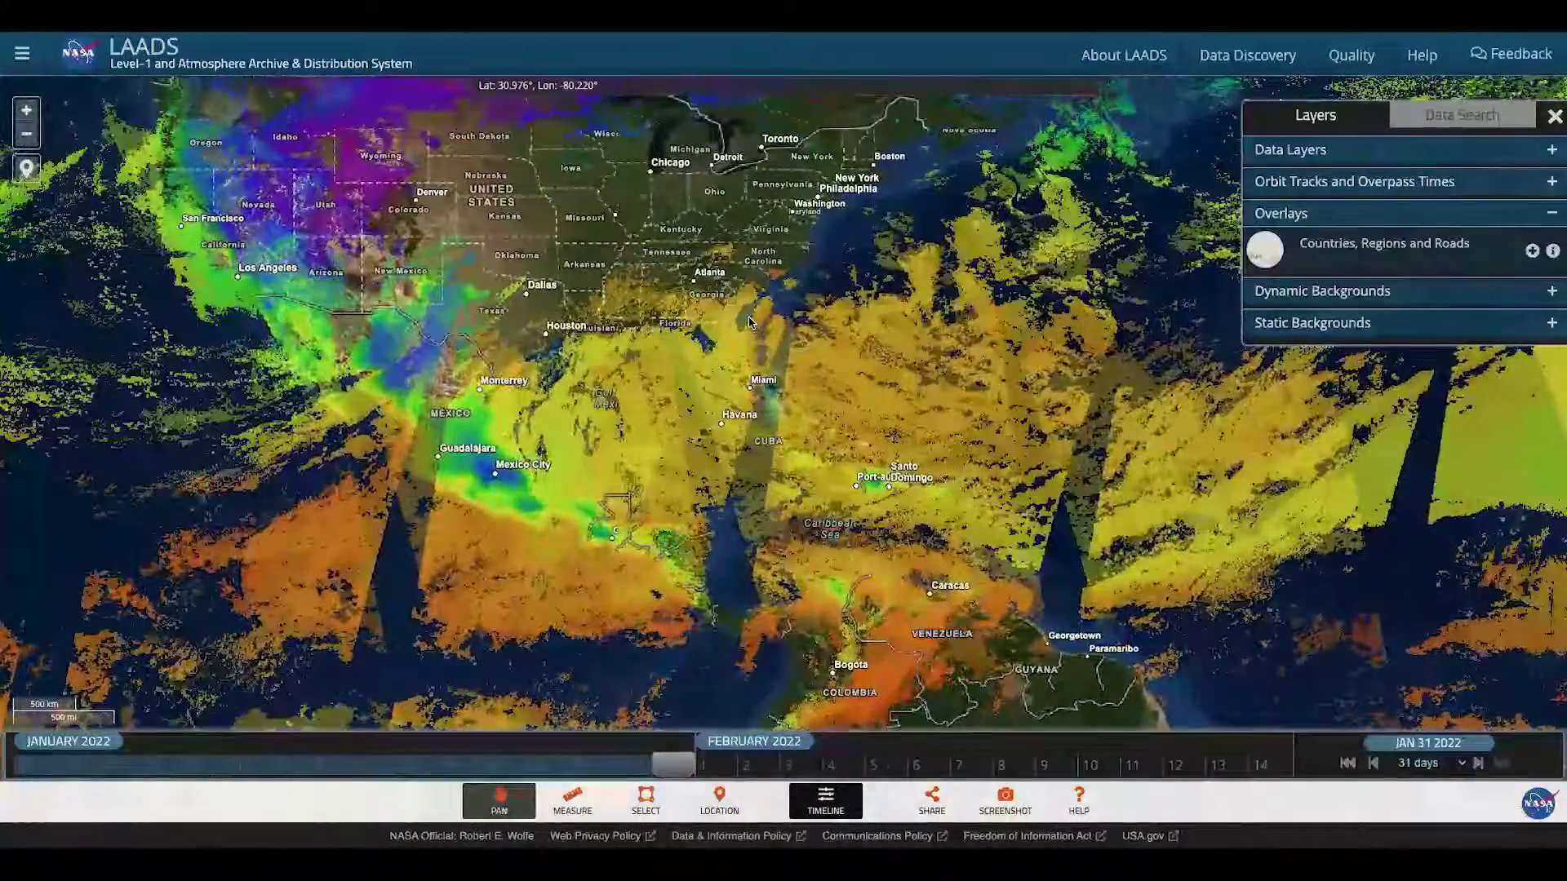
scroll(749, 321, "up", 1)
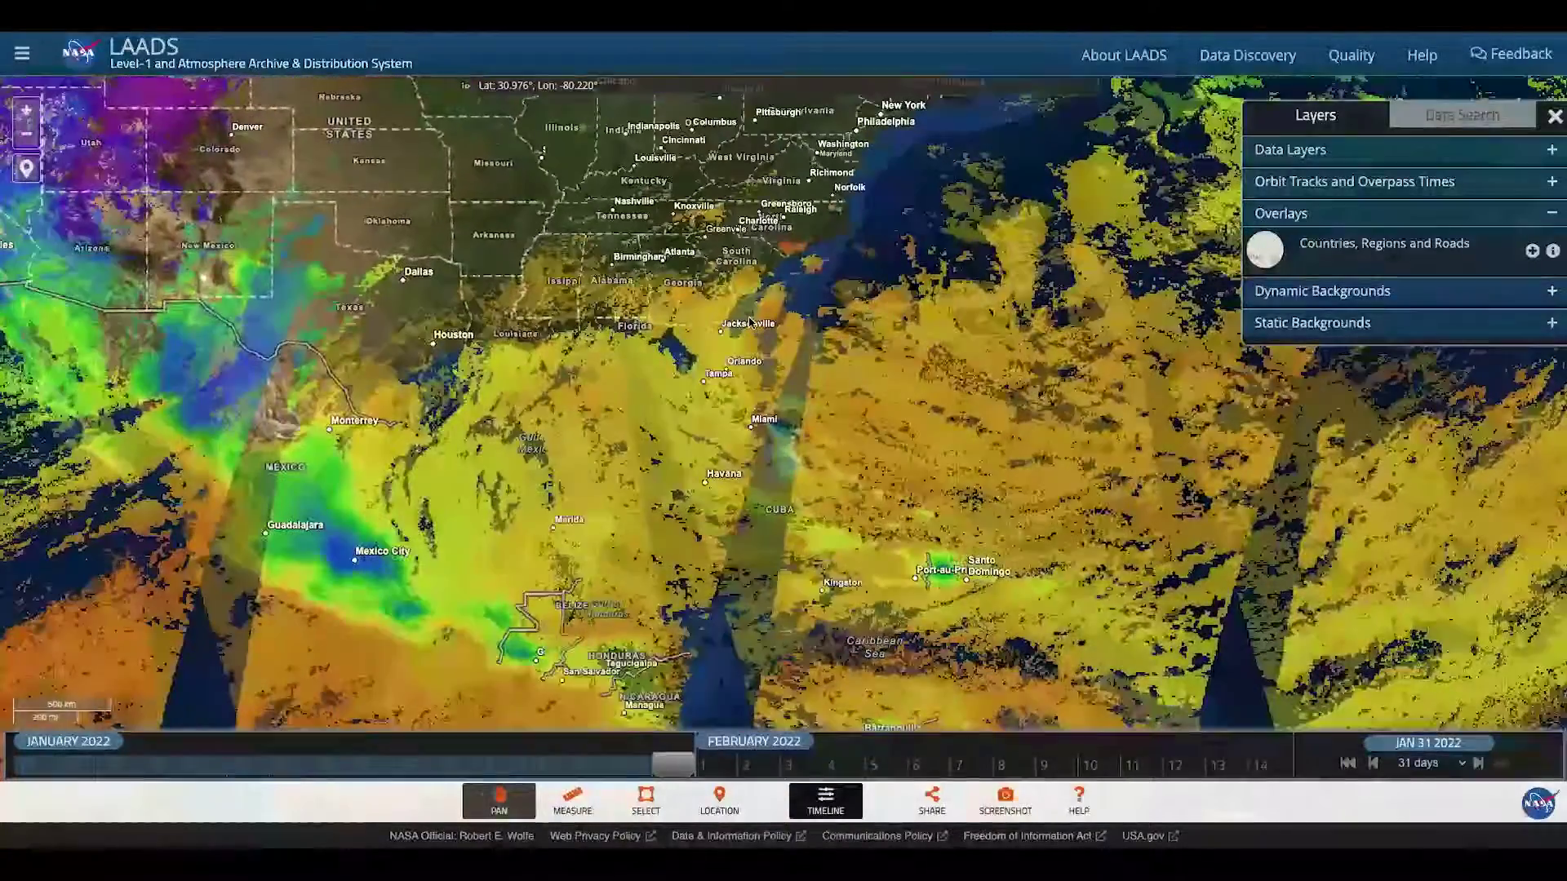
scroll(749, 320, "up", 1)
left_click_drag(745, 364, 549, 654)
scroll(638, 449, "up", 3)
scroll(638, 449, "up", 1)
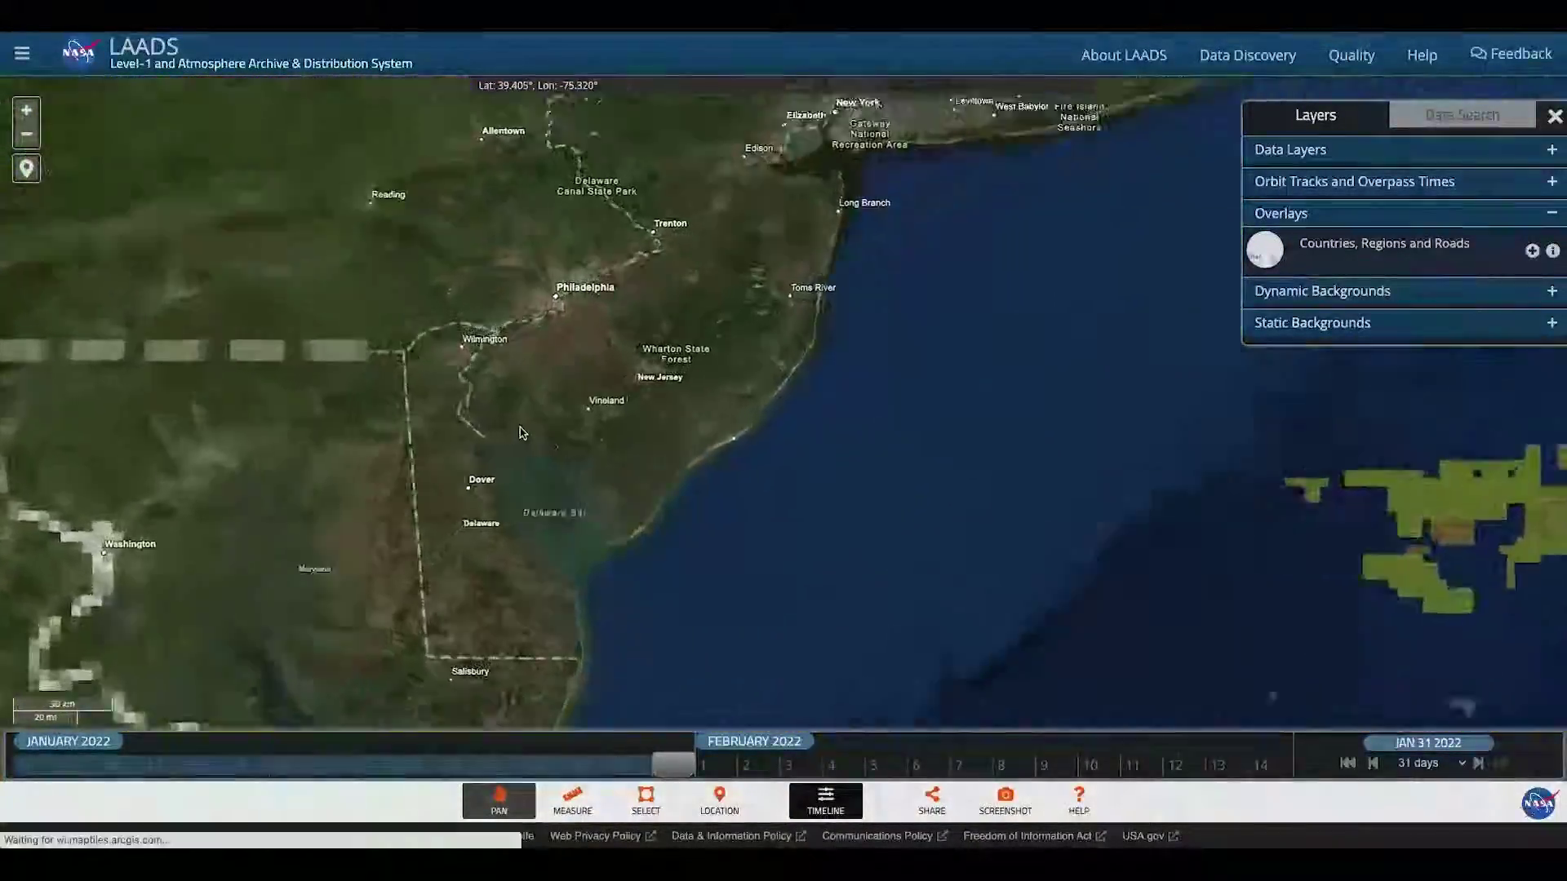
left_click_drag(390, 386, 989, 158)
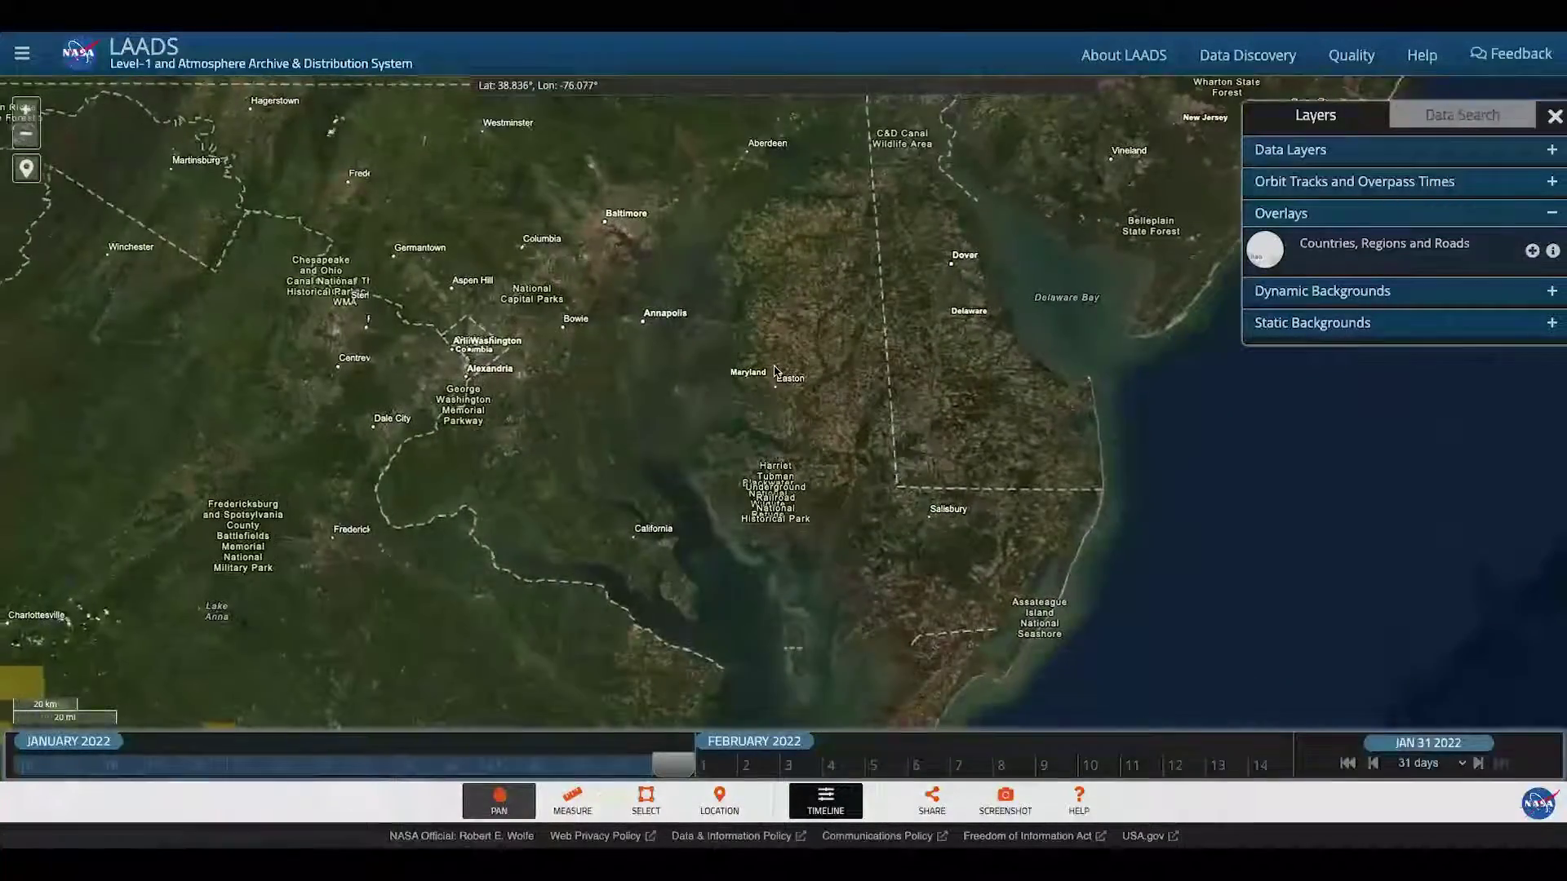
scroll(461, 283, "up", 2)
scroll(677, 423, "up", 2)
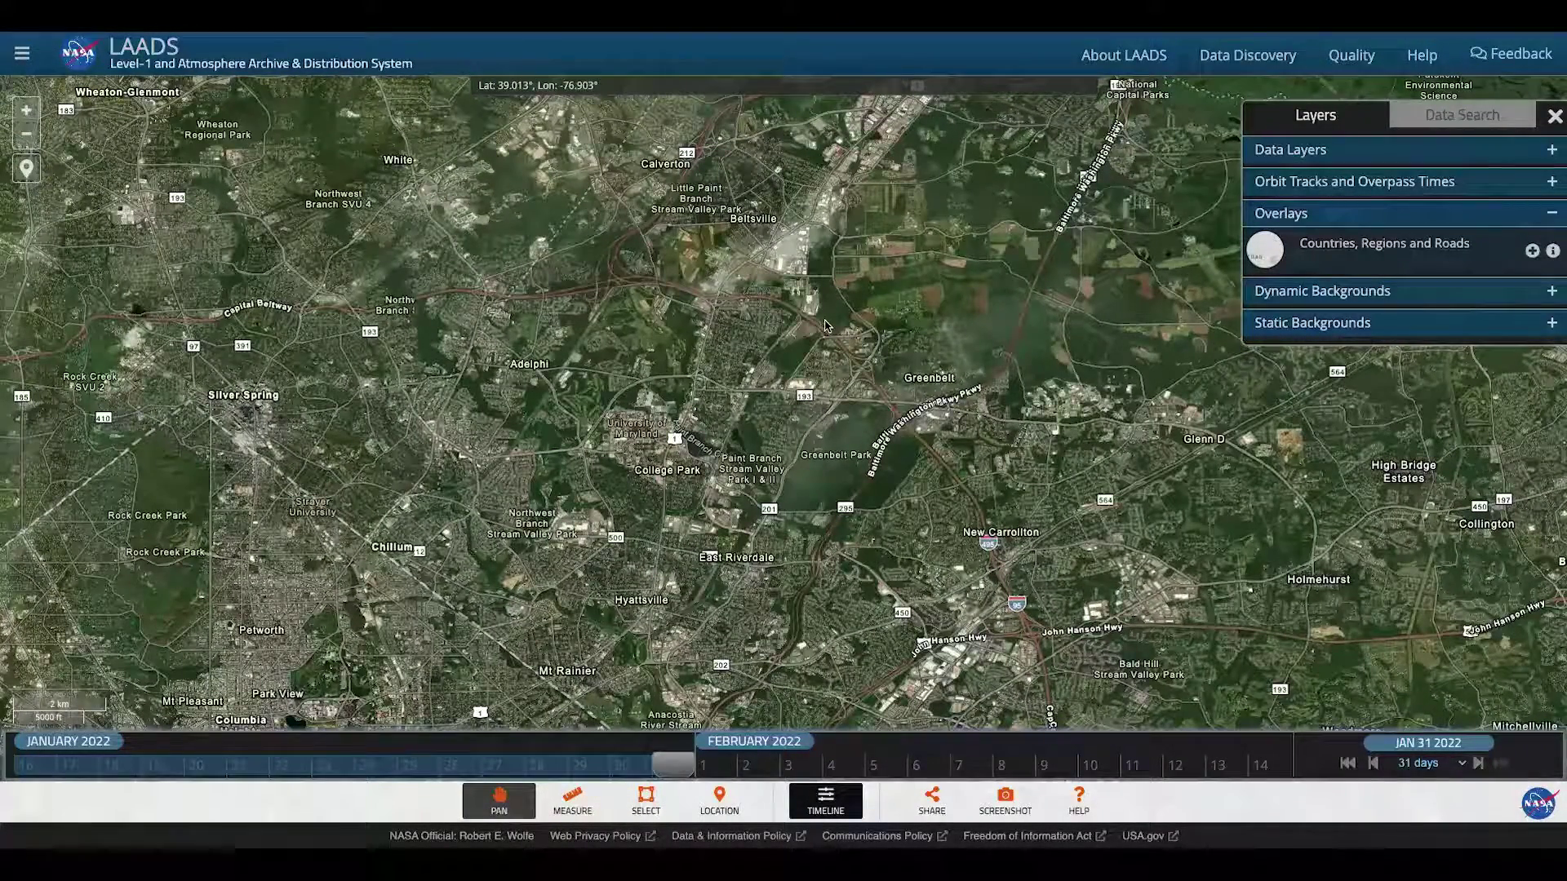
left_click(1458, 265)
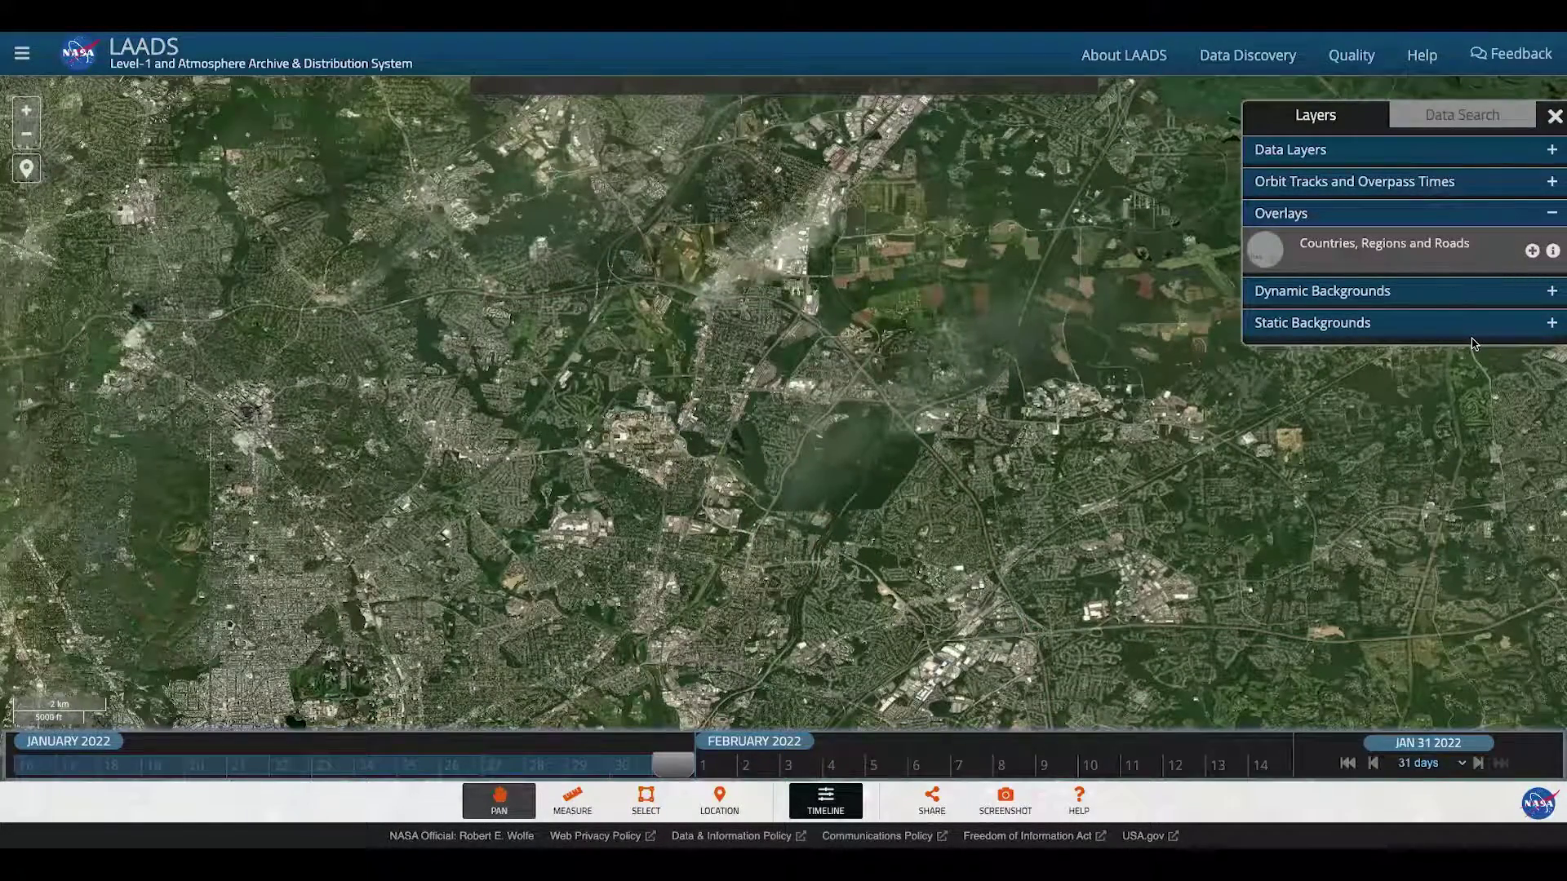
- Switch the static background to Streets and examine the street map around NASA Goddard Space Flight Center
left_click(1550, 327)
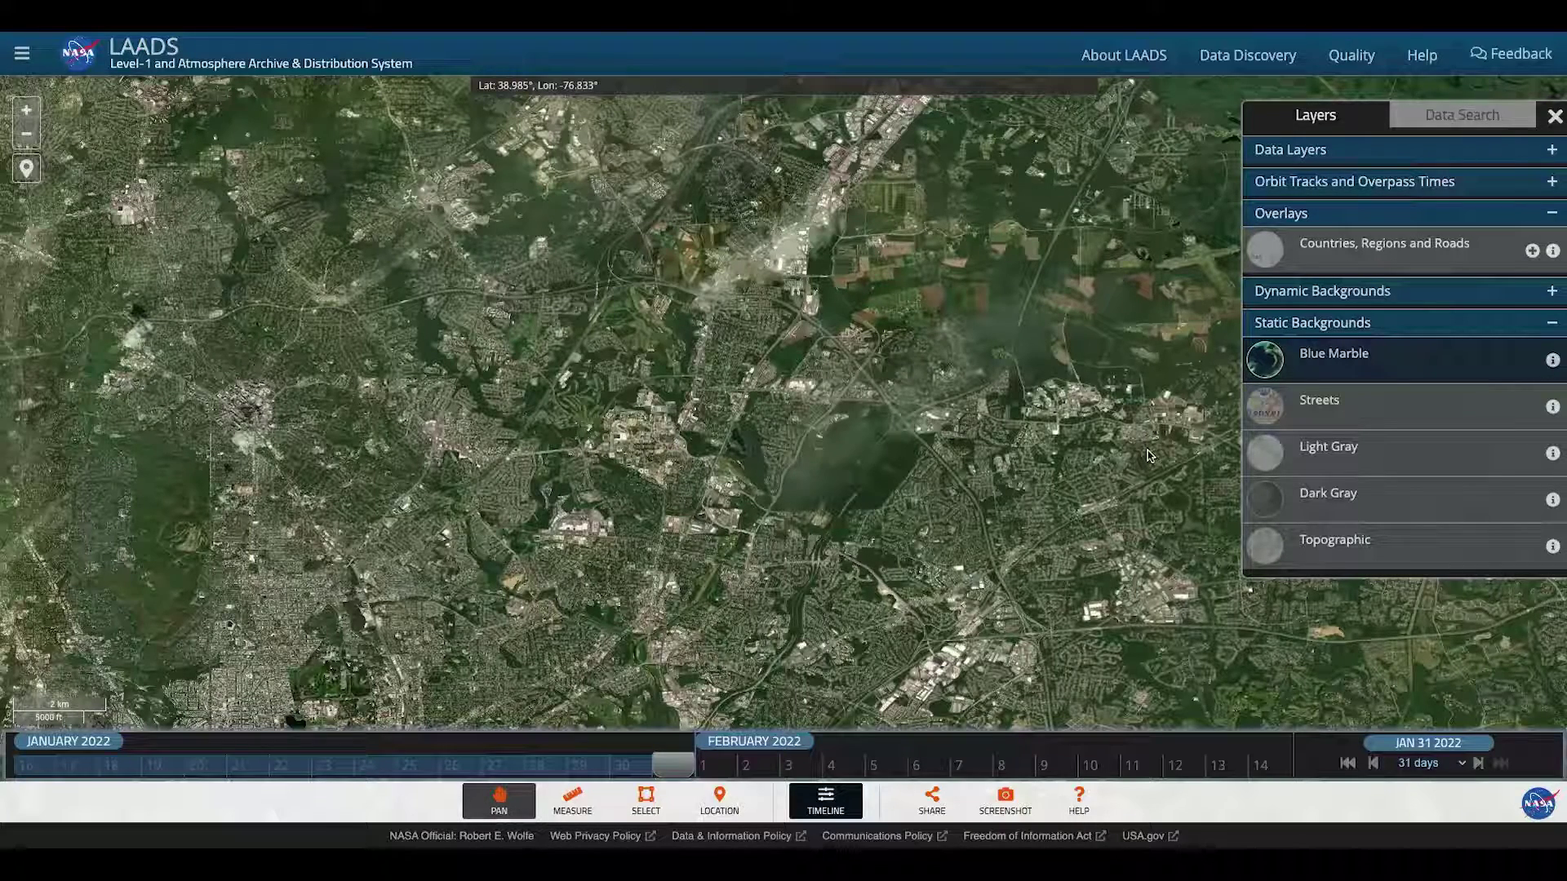
left_click(1381, 411)
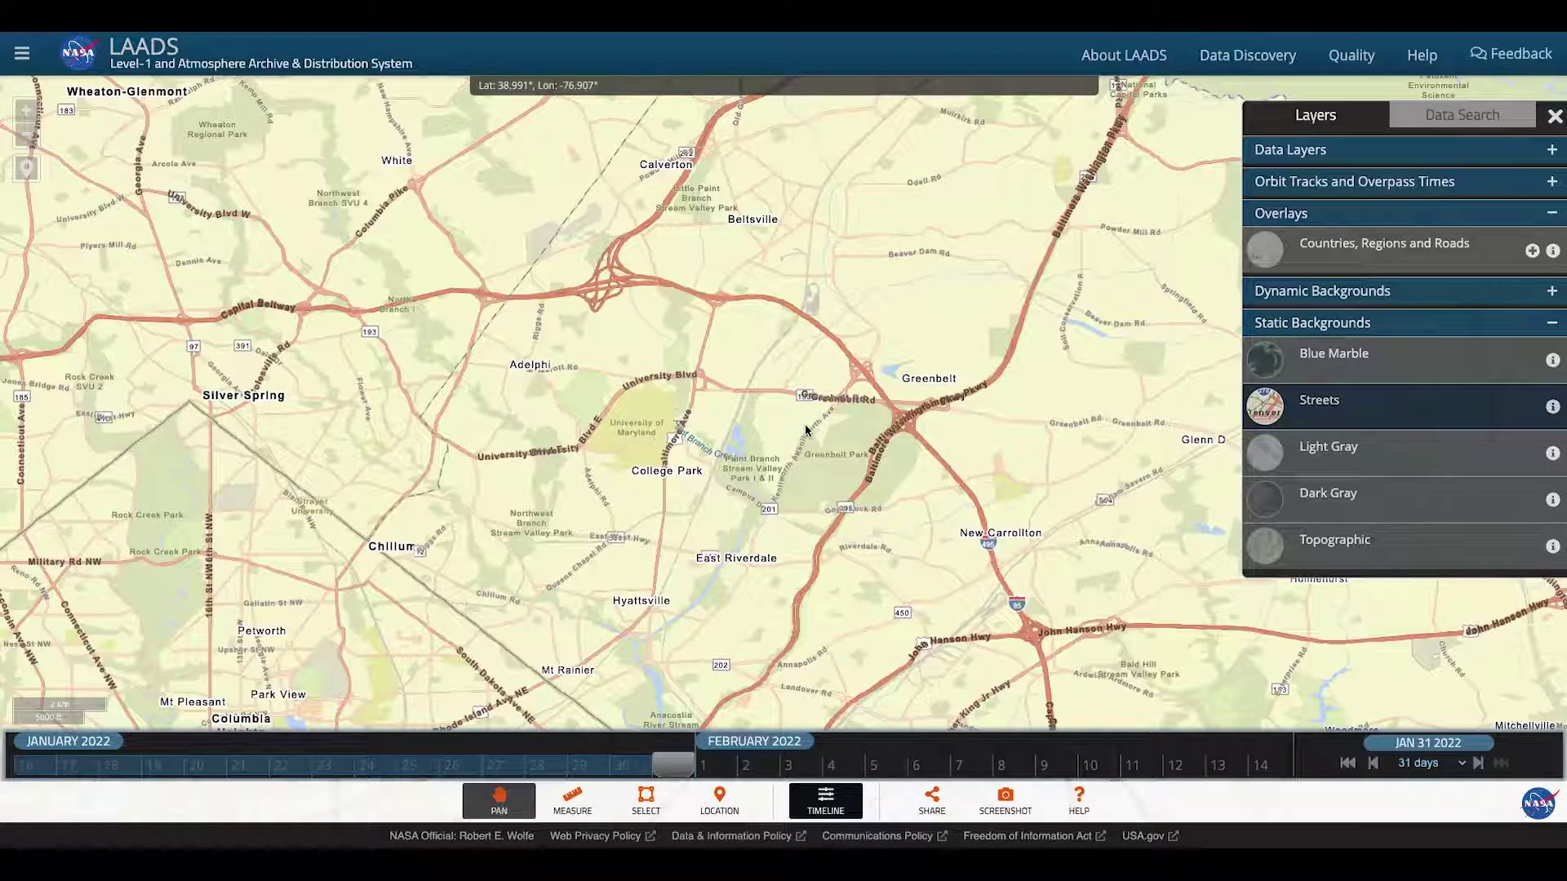
left_click_drag(752, 363, 832, 490)
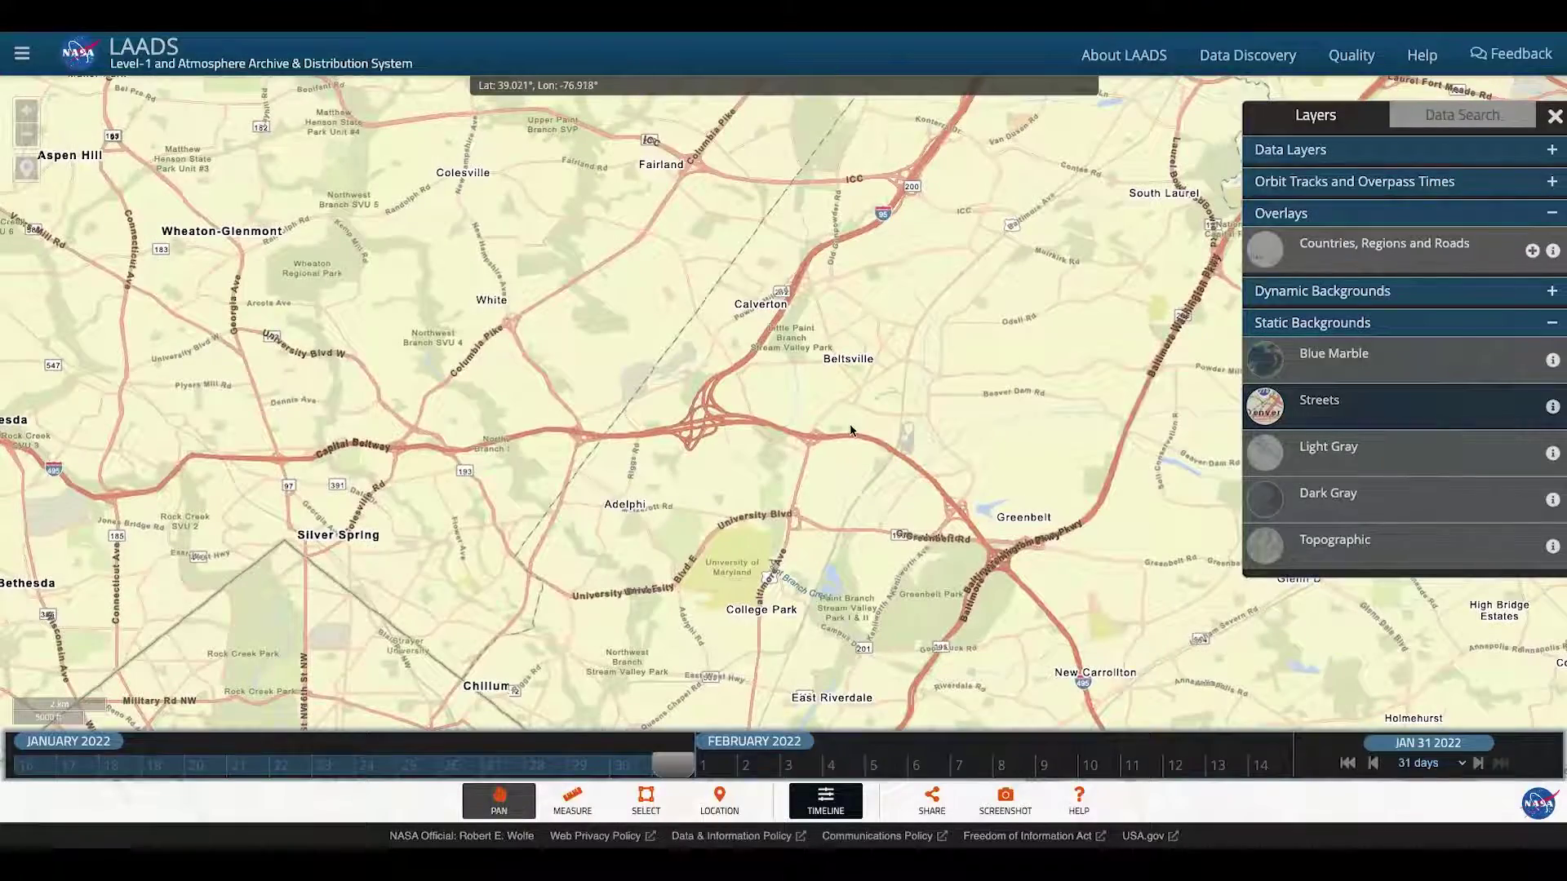
scroll(850, 431, "up", 2)
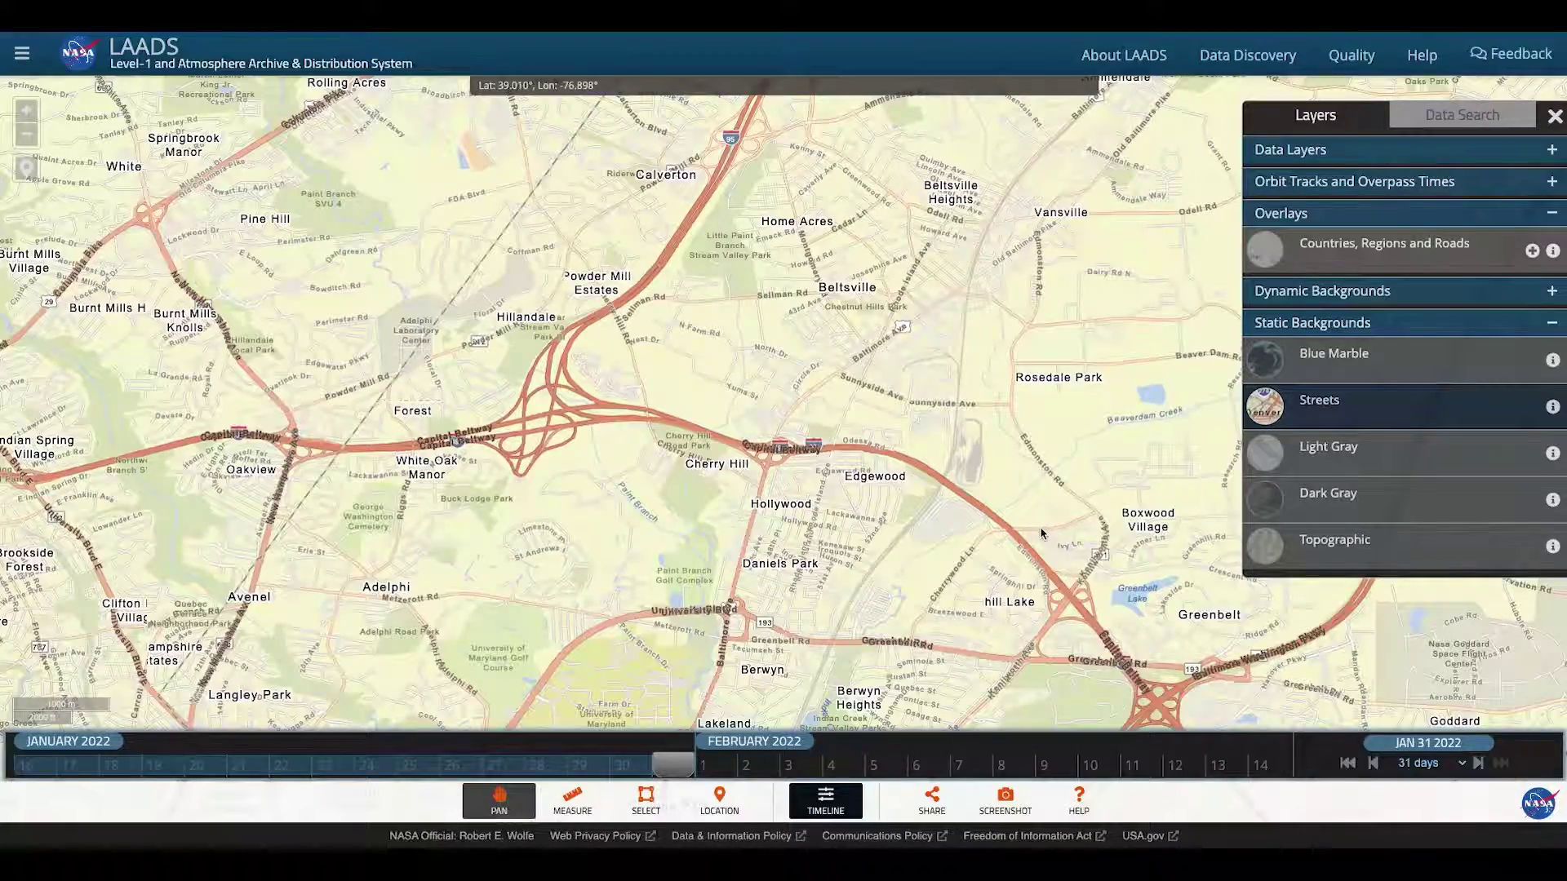
left_click_drag(1041, 530, 528, 207)
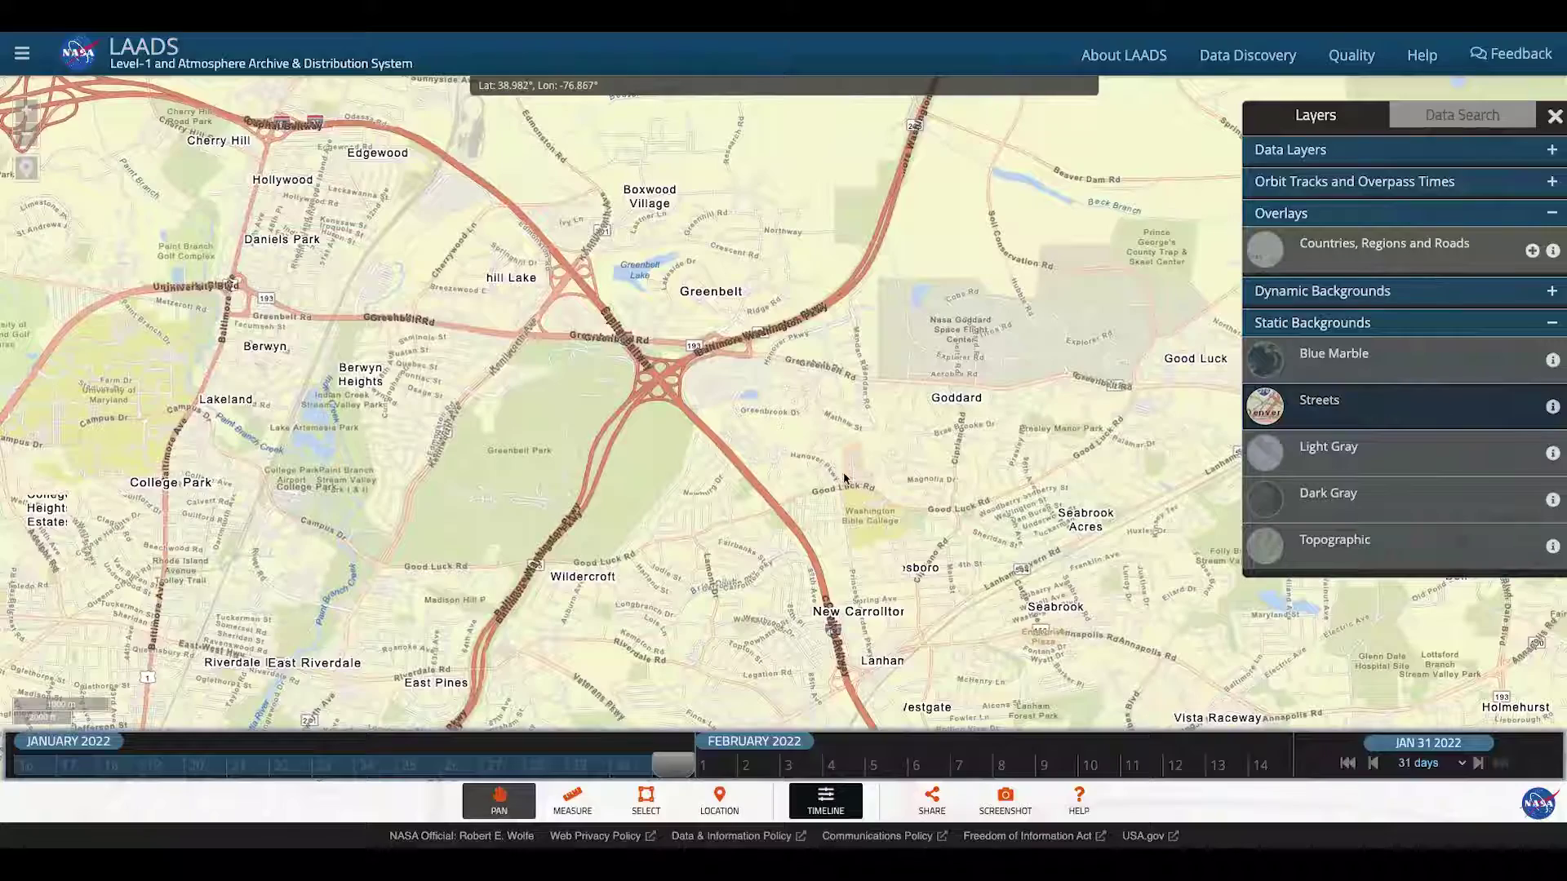
left_click_drag(952, 406, 661, 461)
left_click(723, 403)
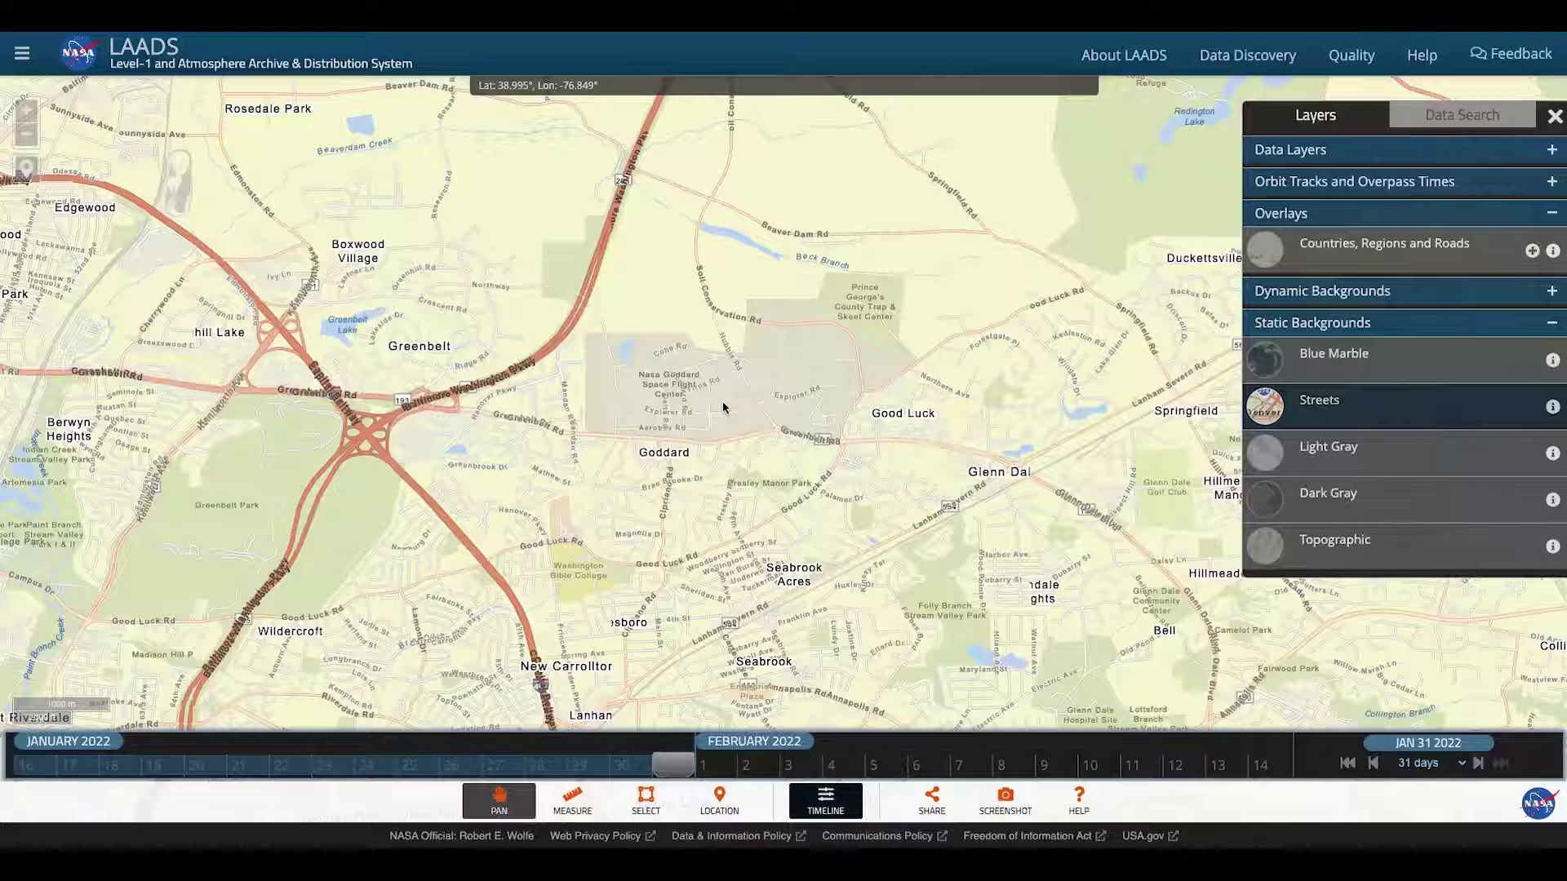
- Preview the Topographic, Light Gray and Dark Gray backgrounds on the world view, and restore the Blue Marble background
left_click(1392, 549)
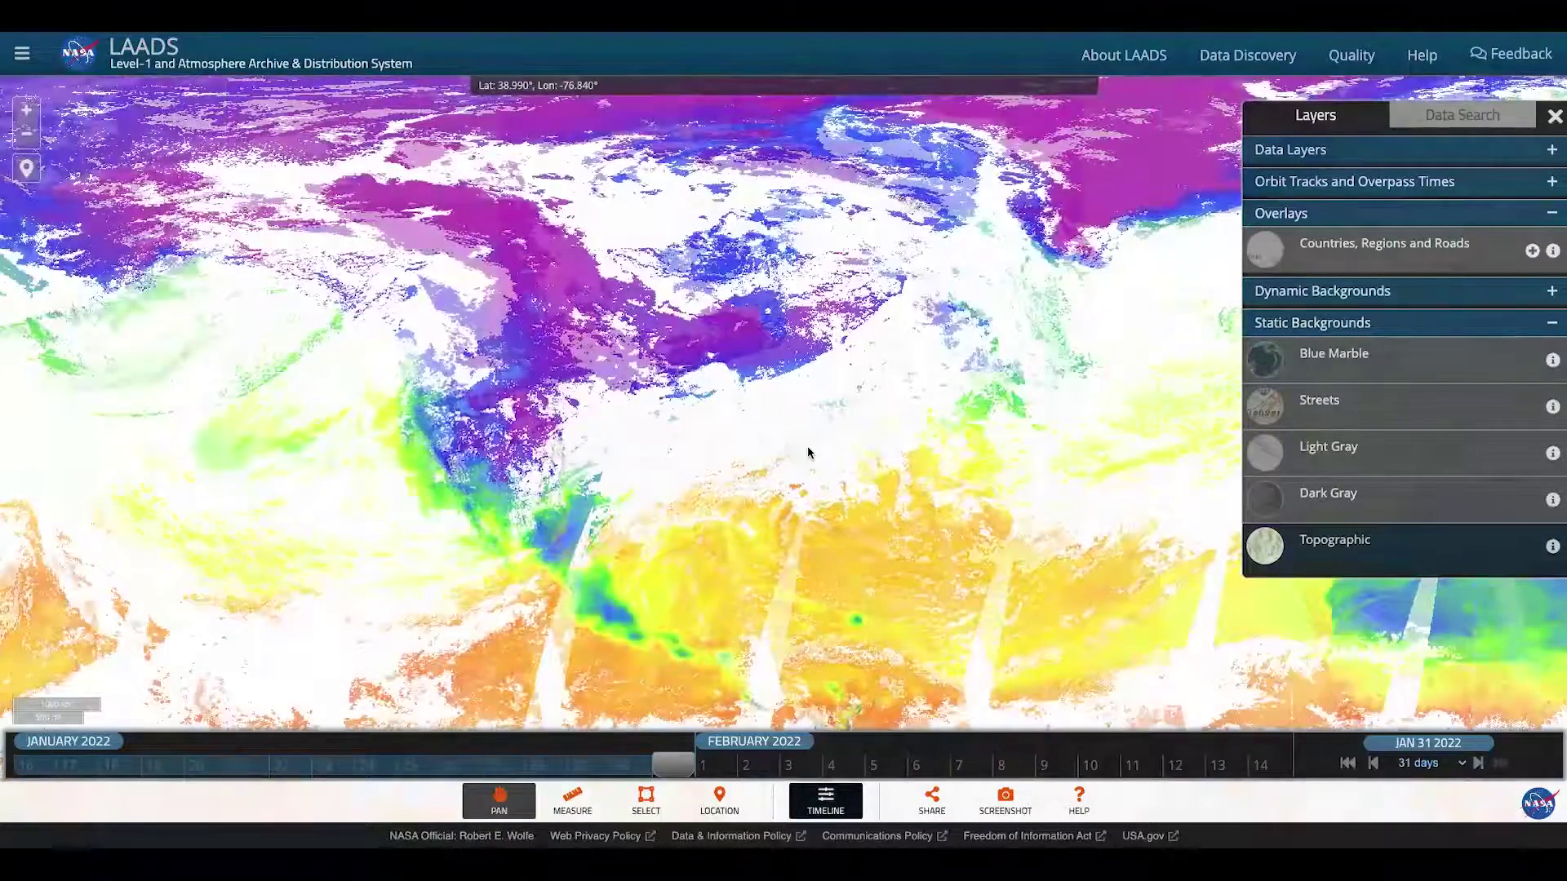
scroll(808, 452, "down", 2)
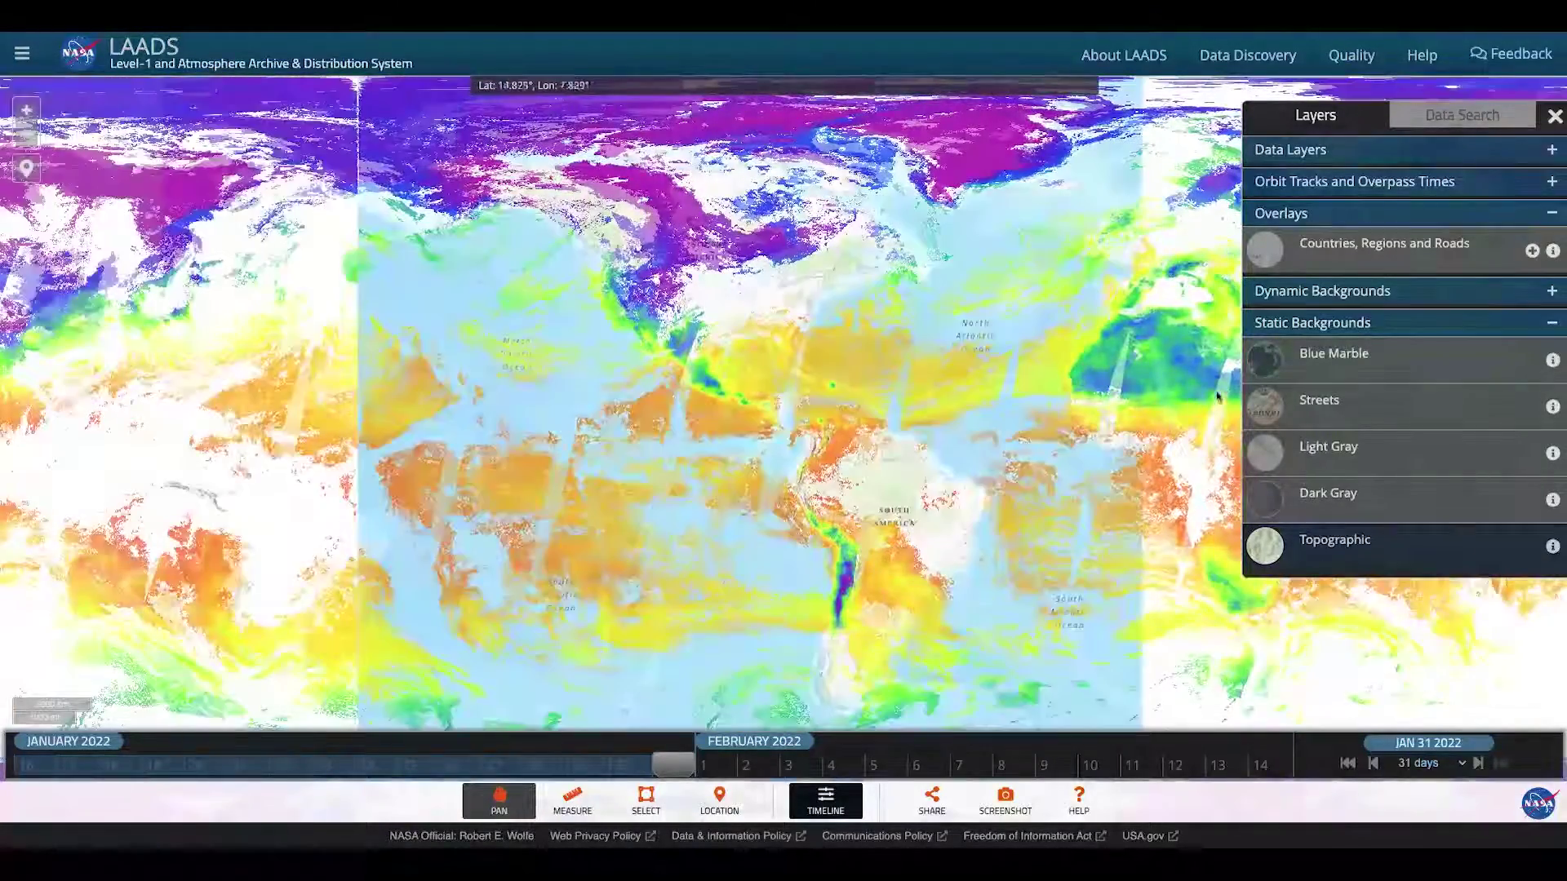
left_click(1375, 451)
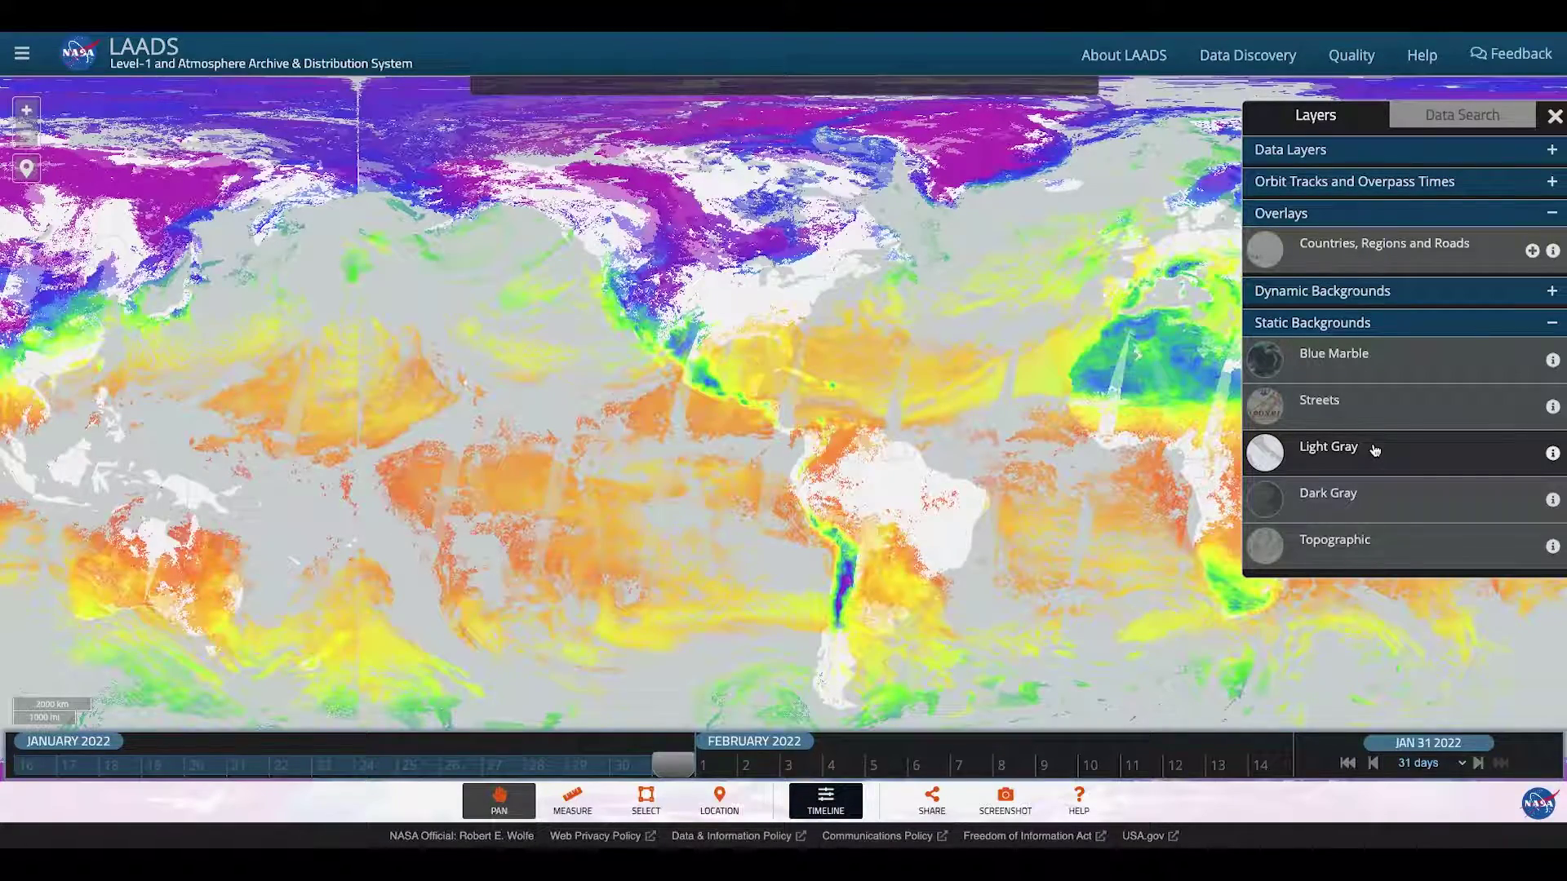
left_click(1376, 514)
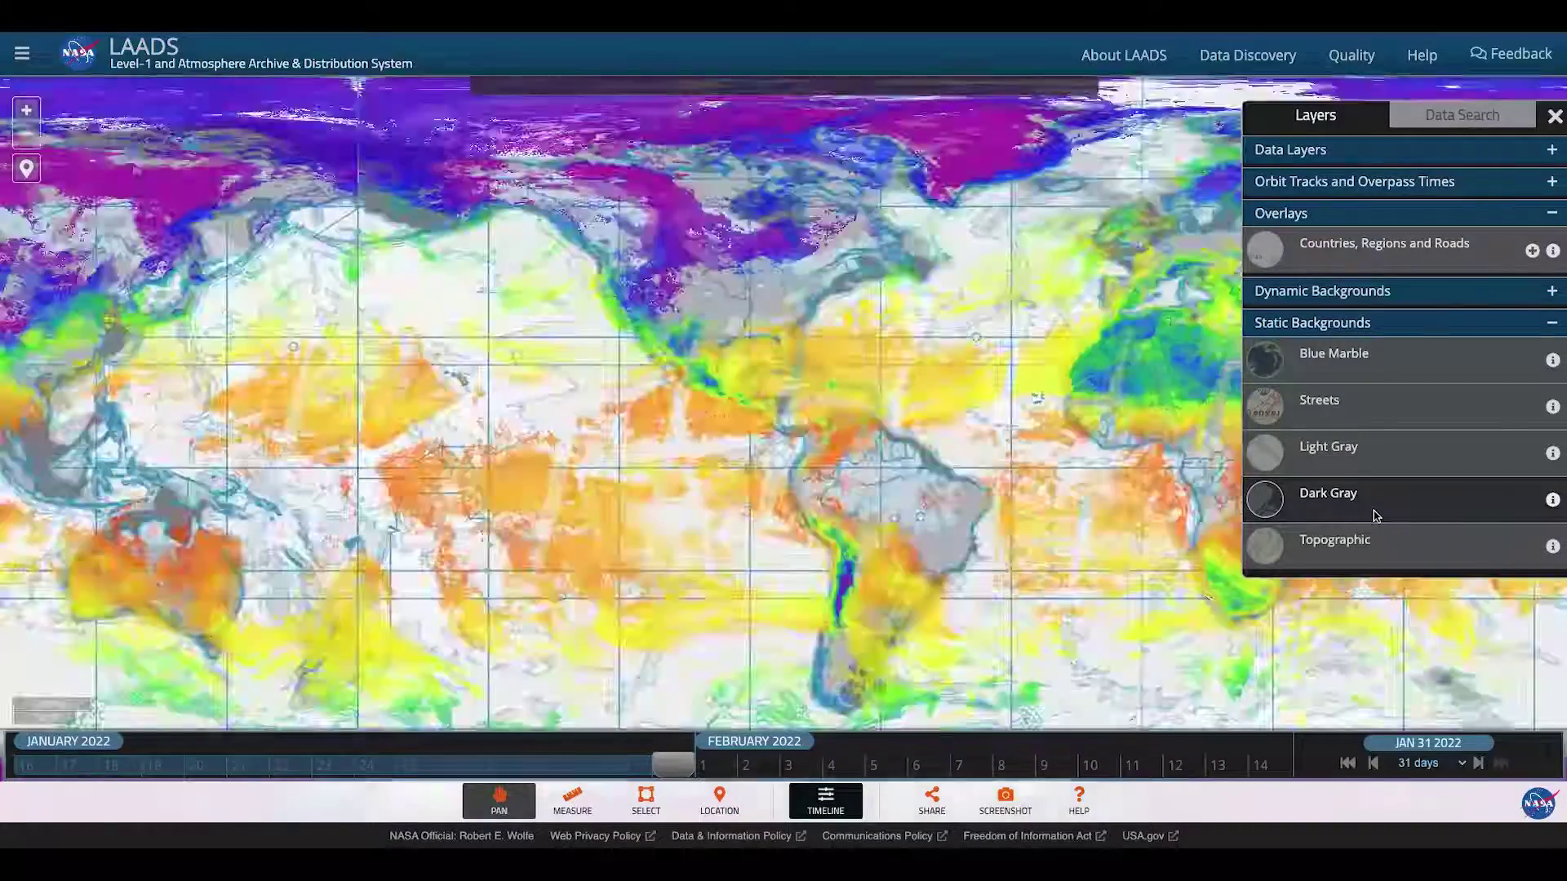
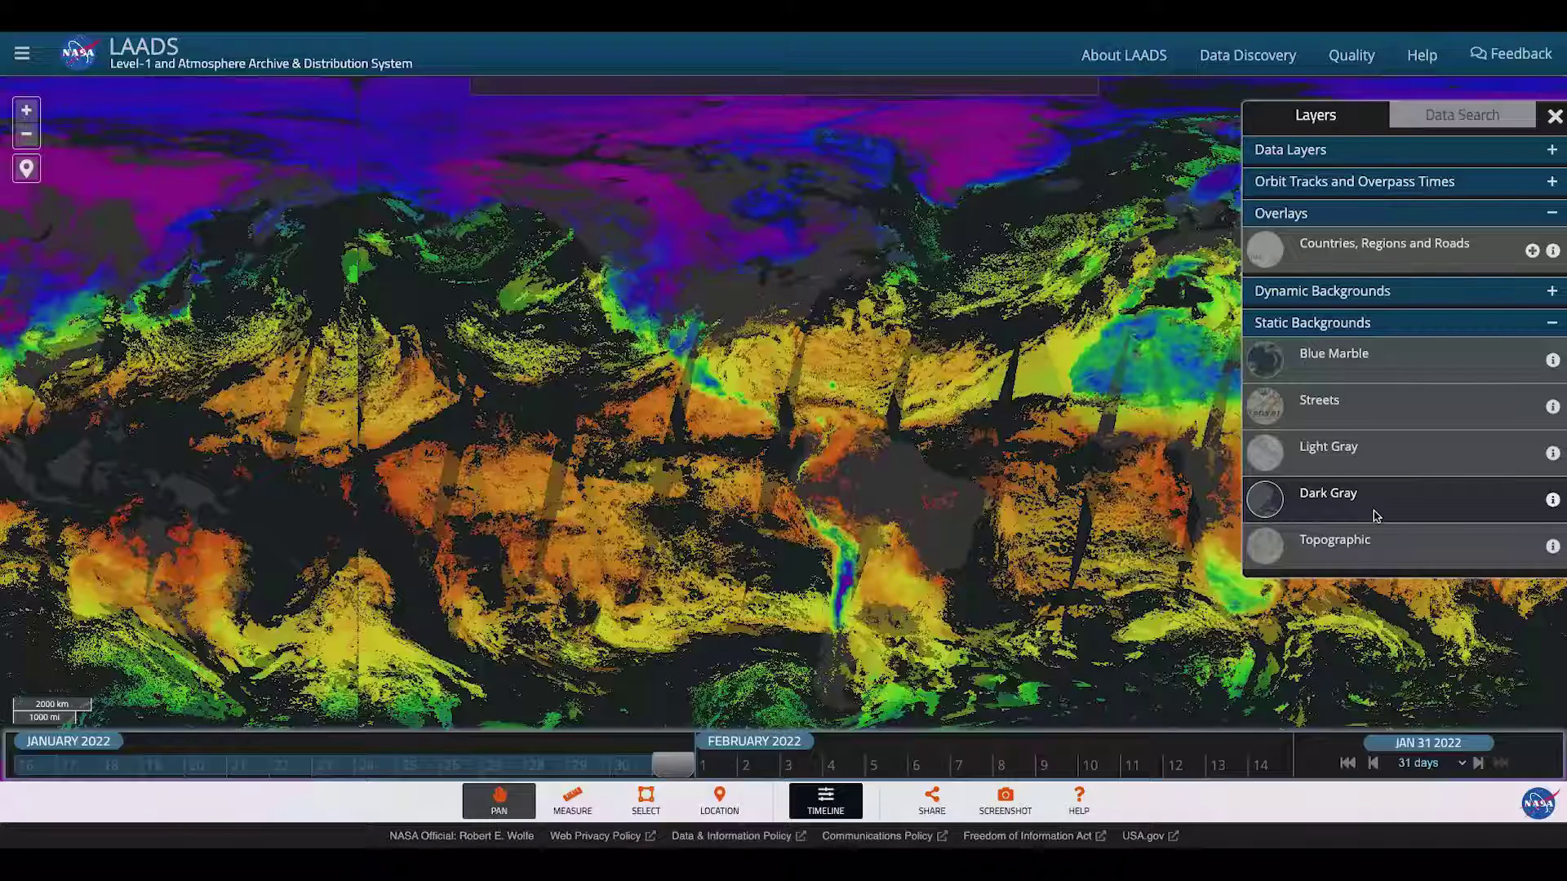
left_click(1381, 363)
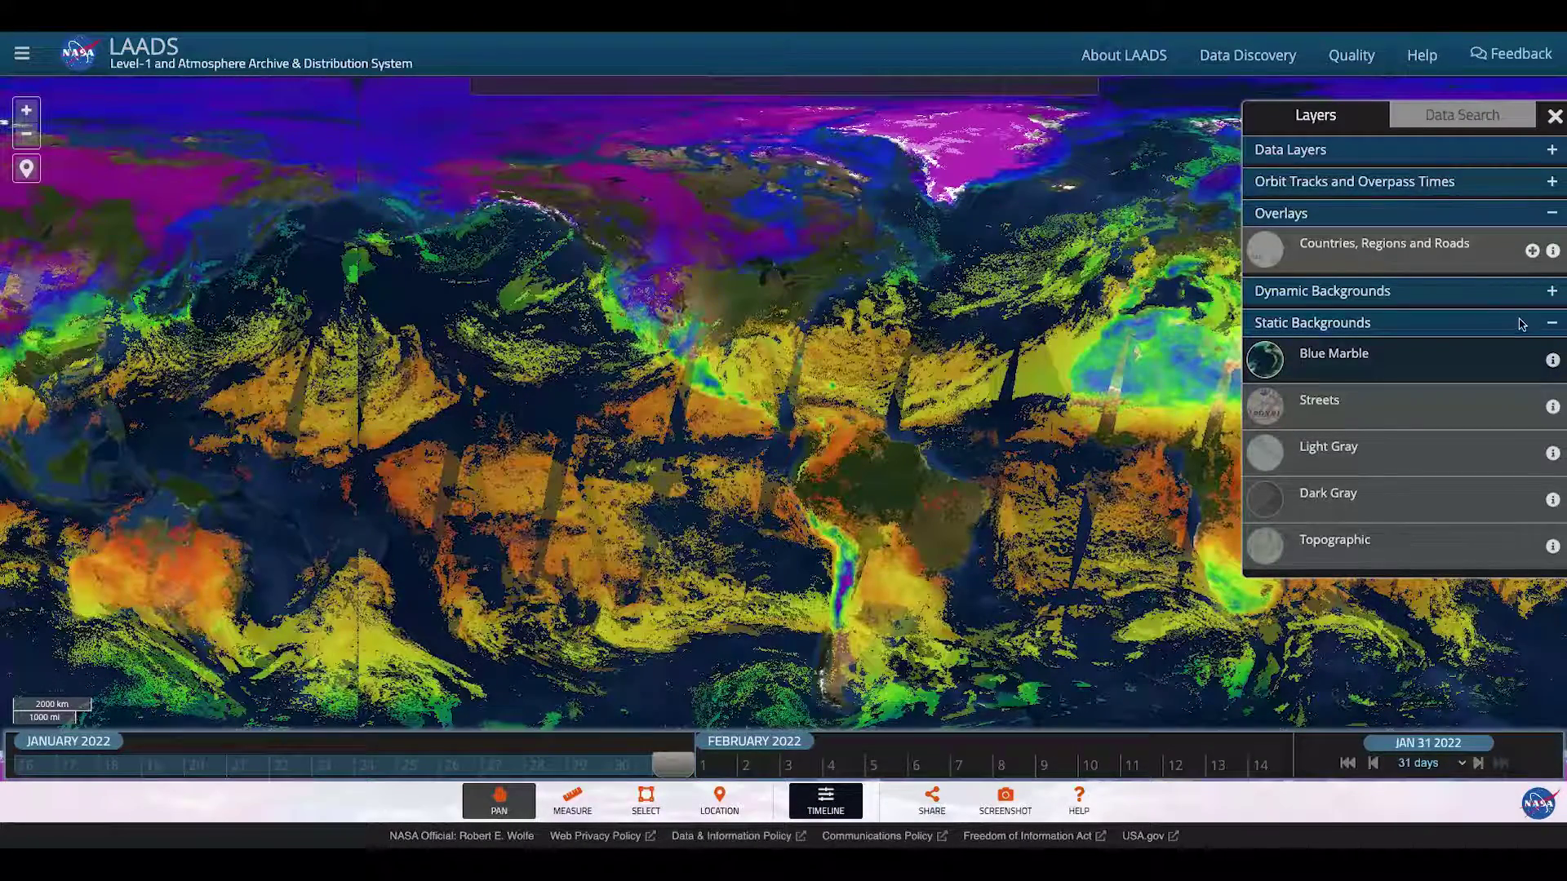
left_click(1553, 323)
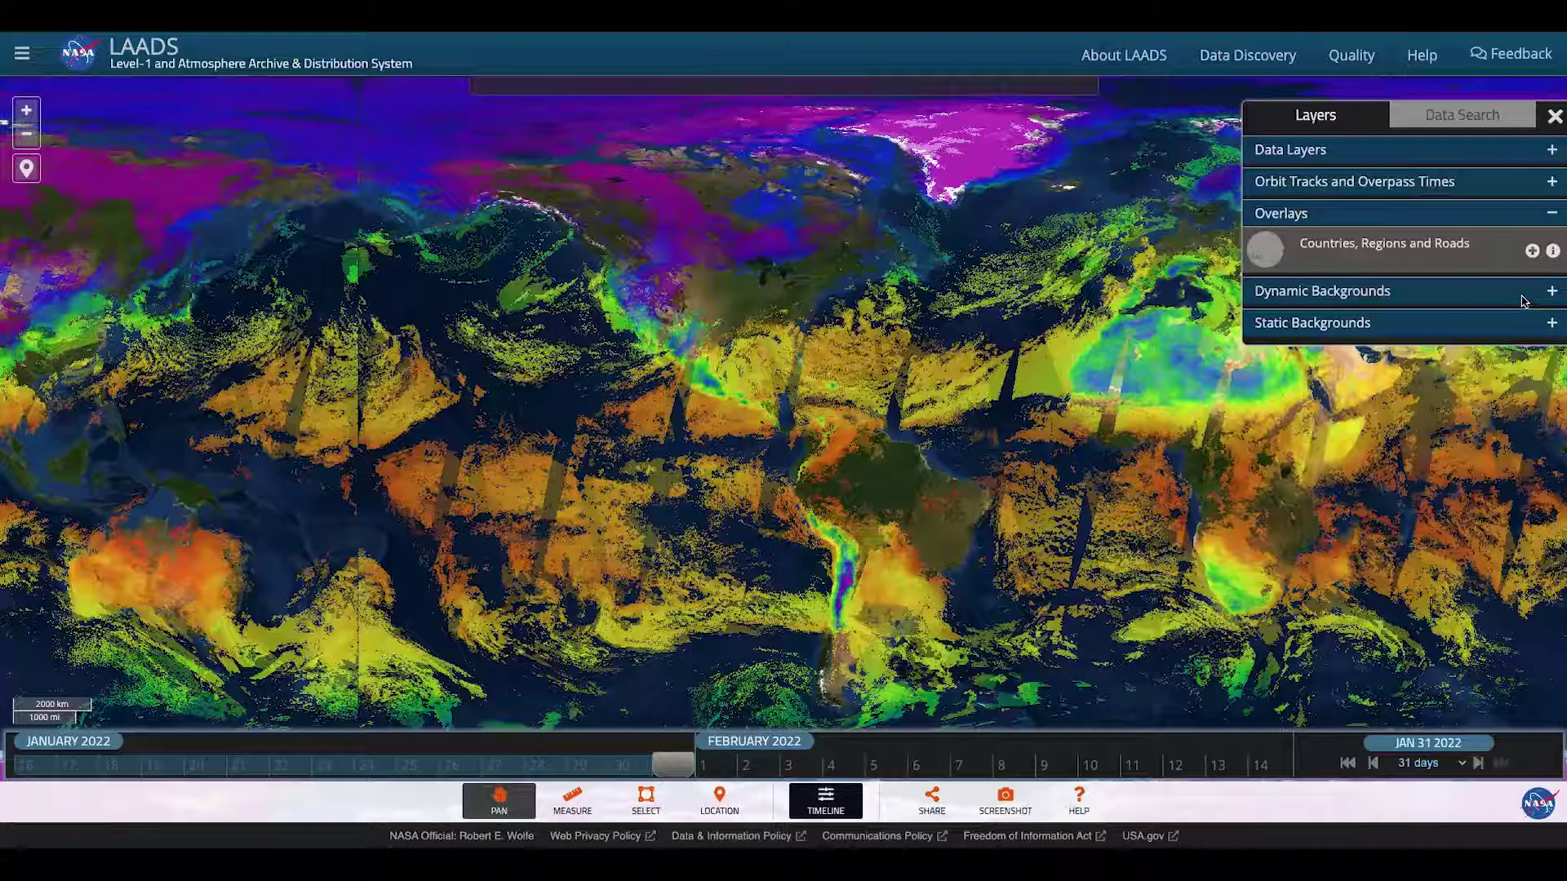
- Show the MODIS/Terra Corrected Reflectance 721 dynamic background at 82% opacity, and turn it off again
left_click(1523, 298)
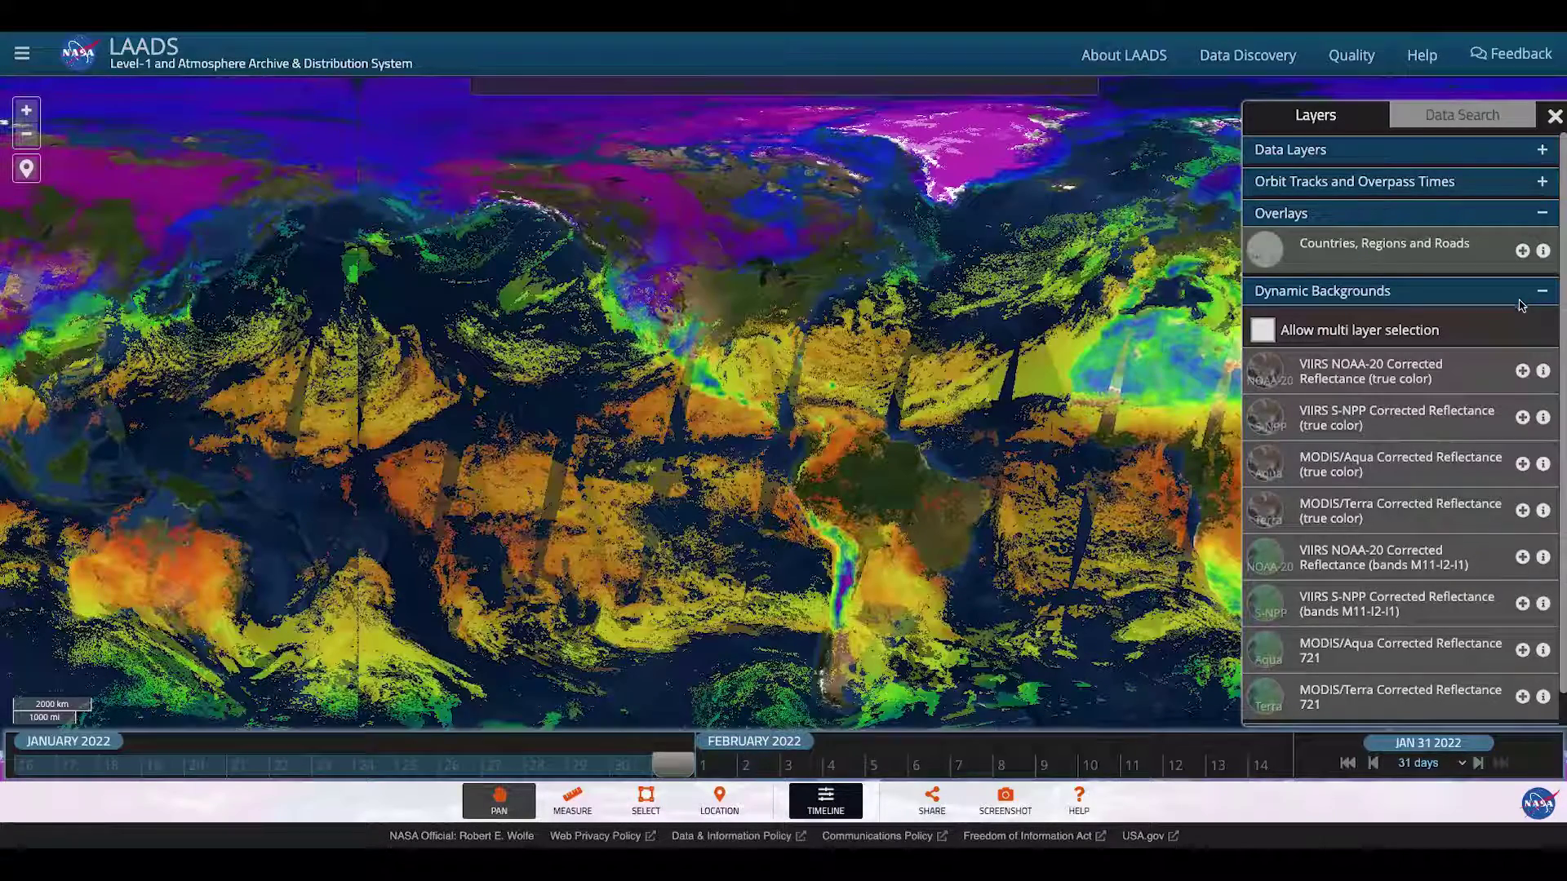
scroll(1432, 604, "down", 1)
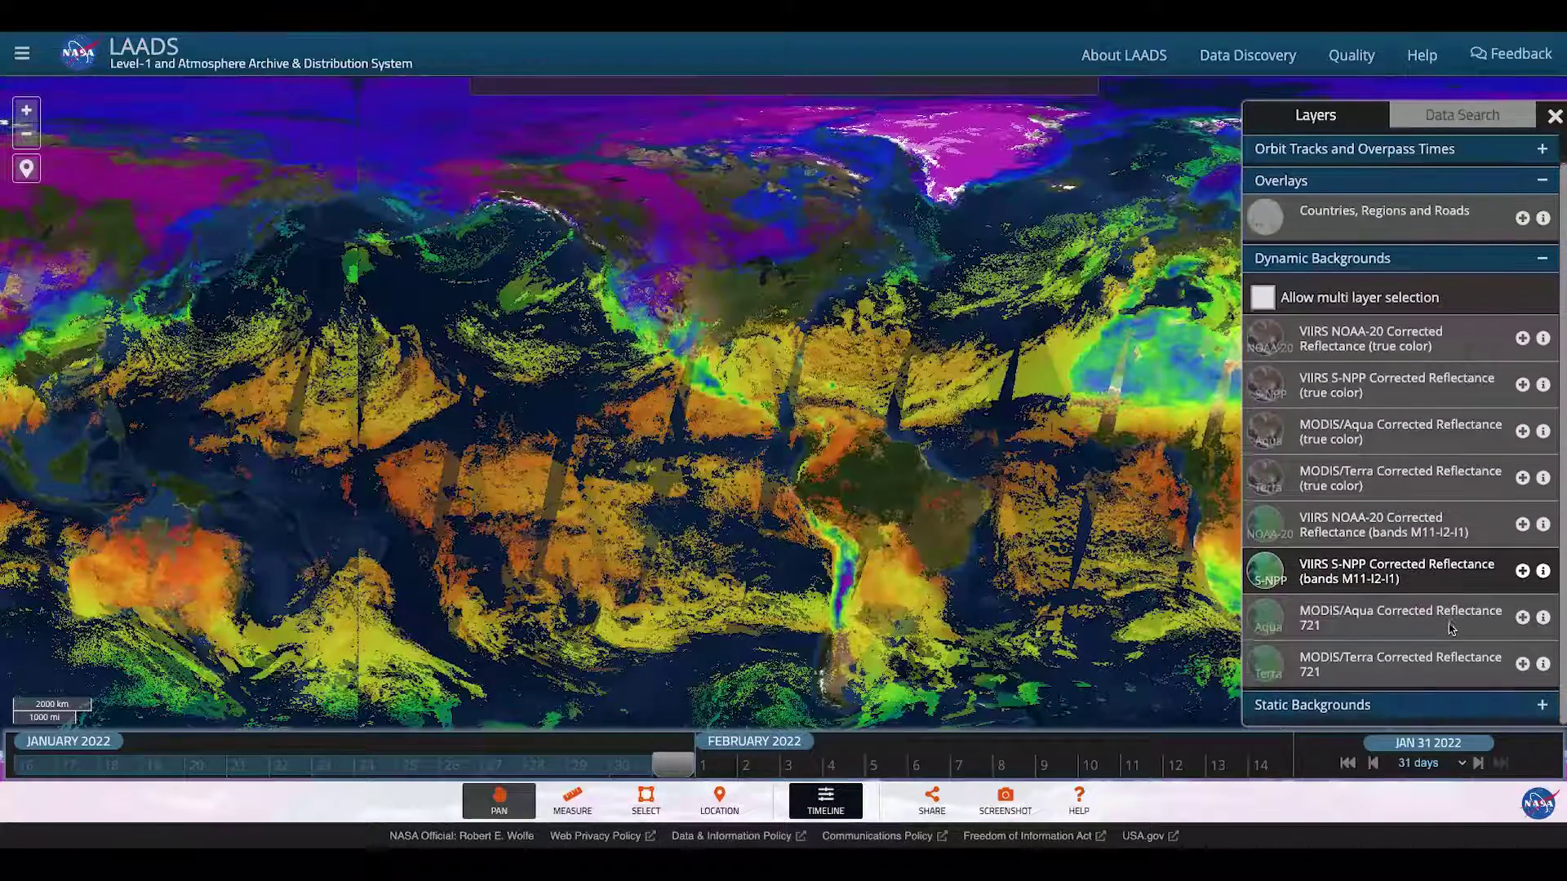
left_click(1439, 665)
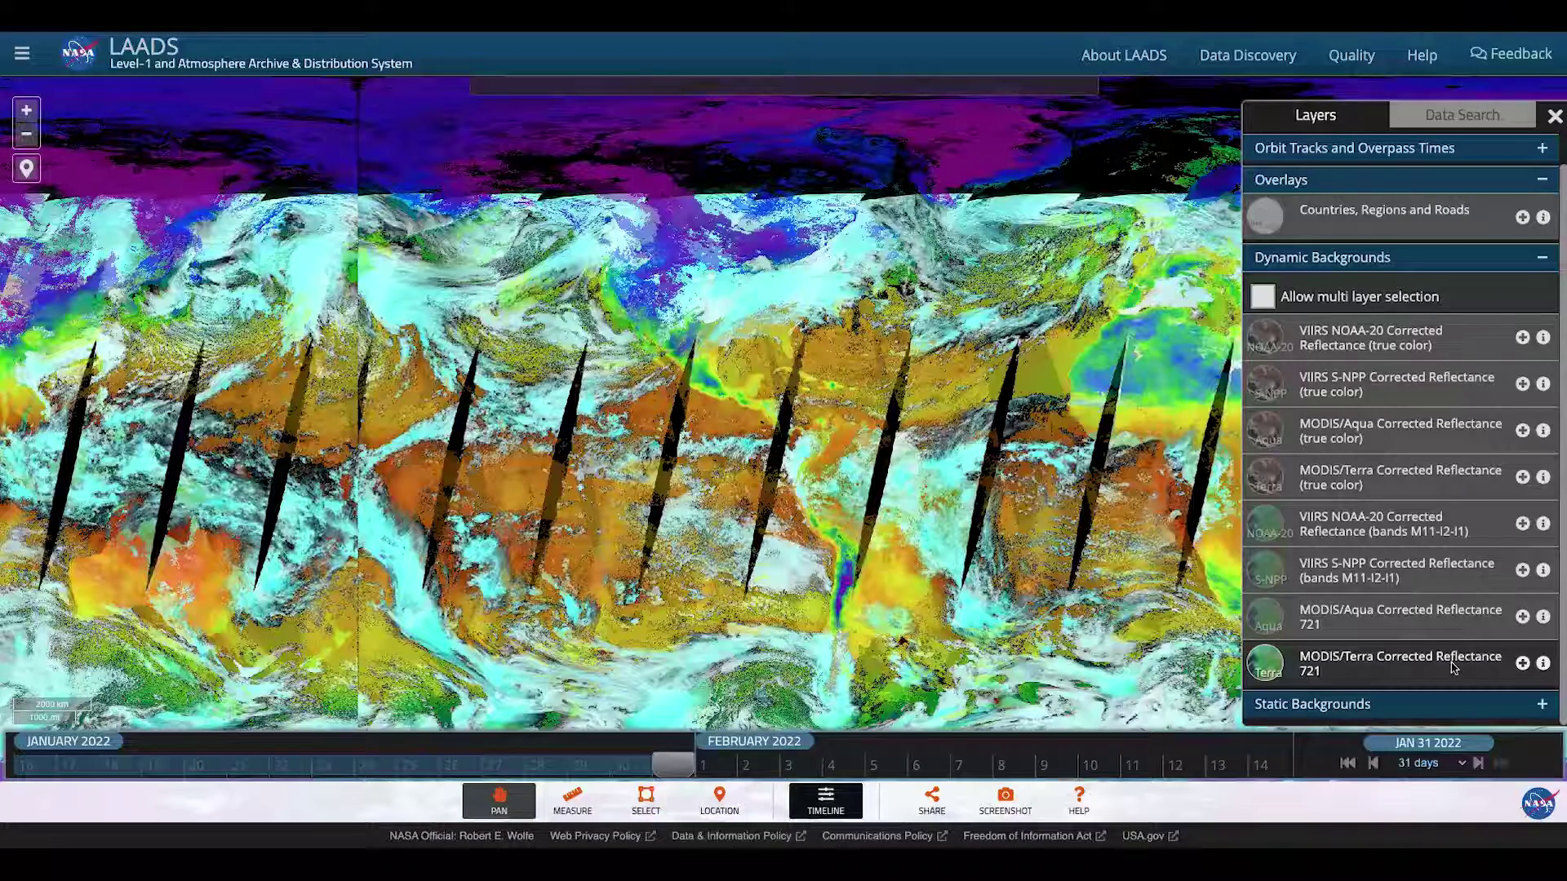
left_click(1521, 662)
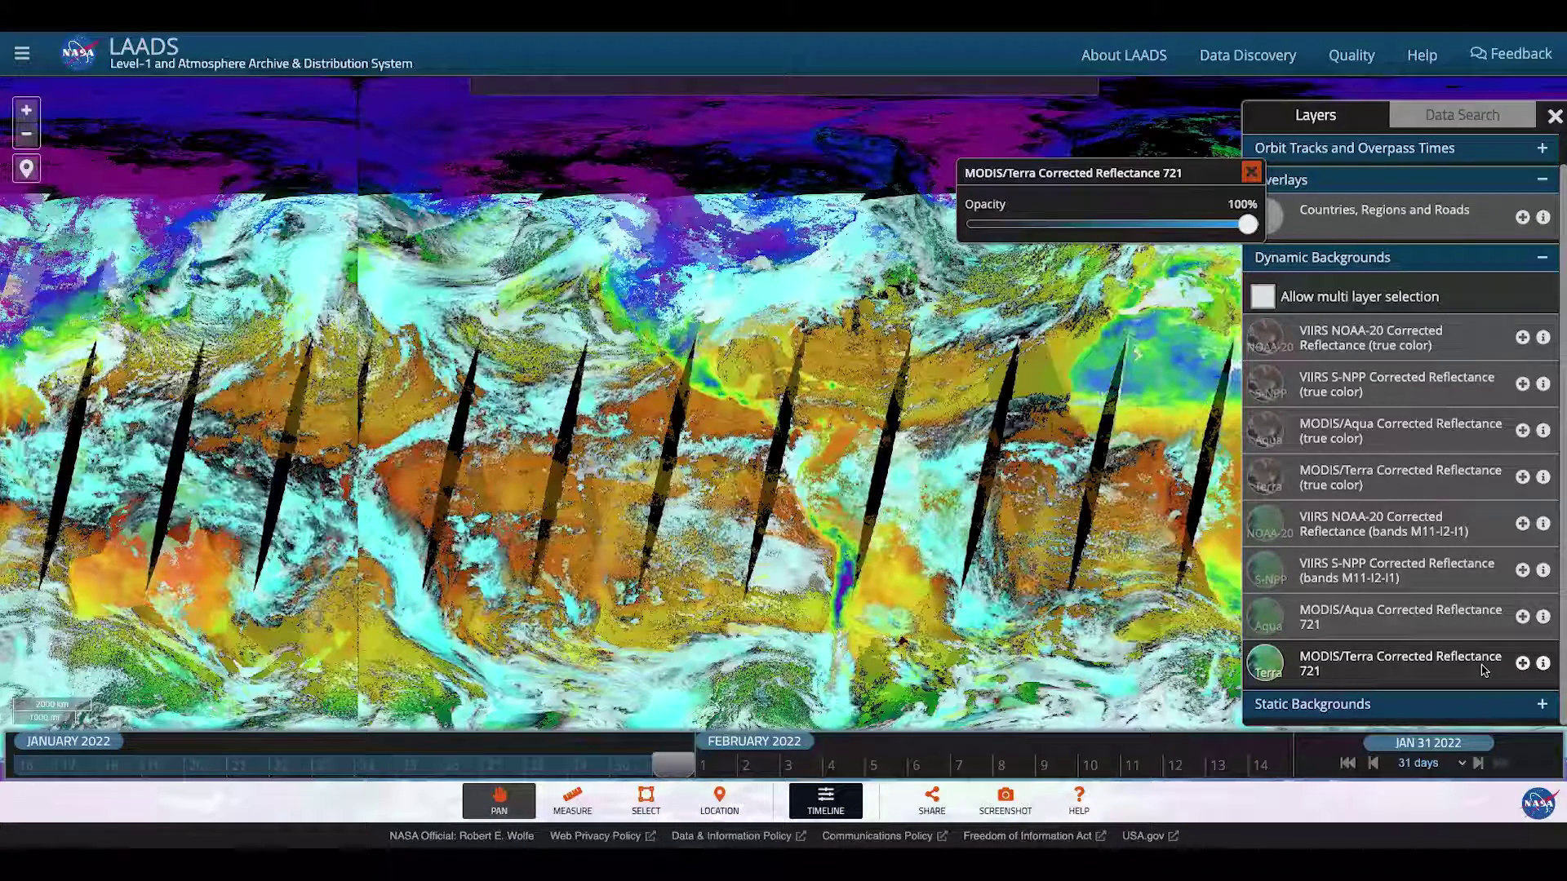
left_click_drag(1247, 226, 1204, 226)
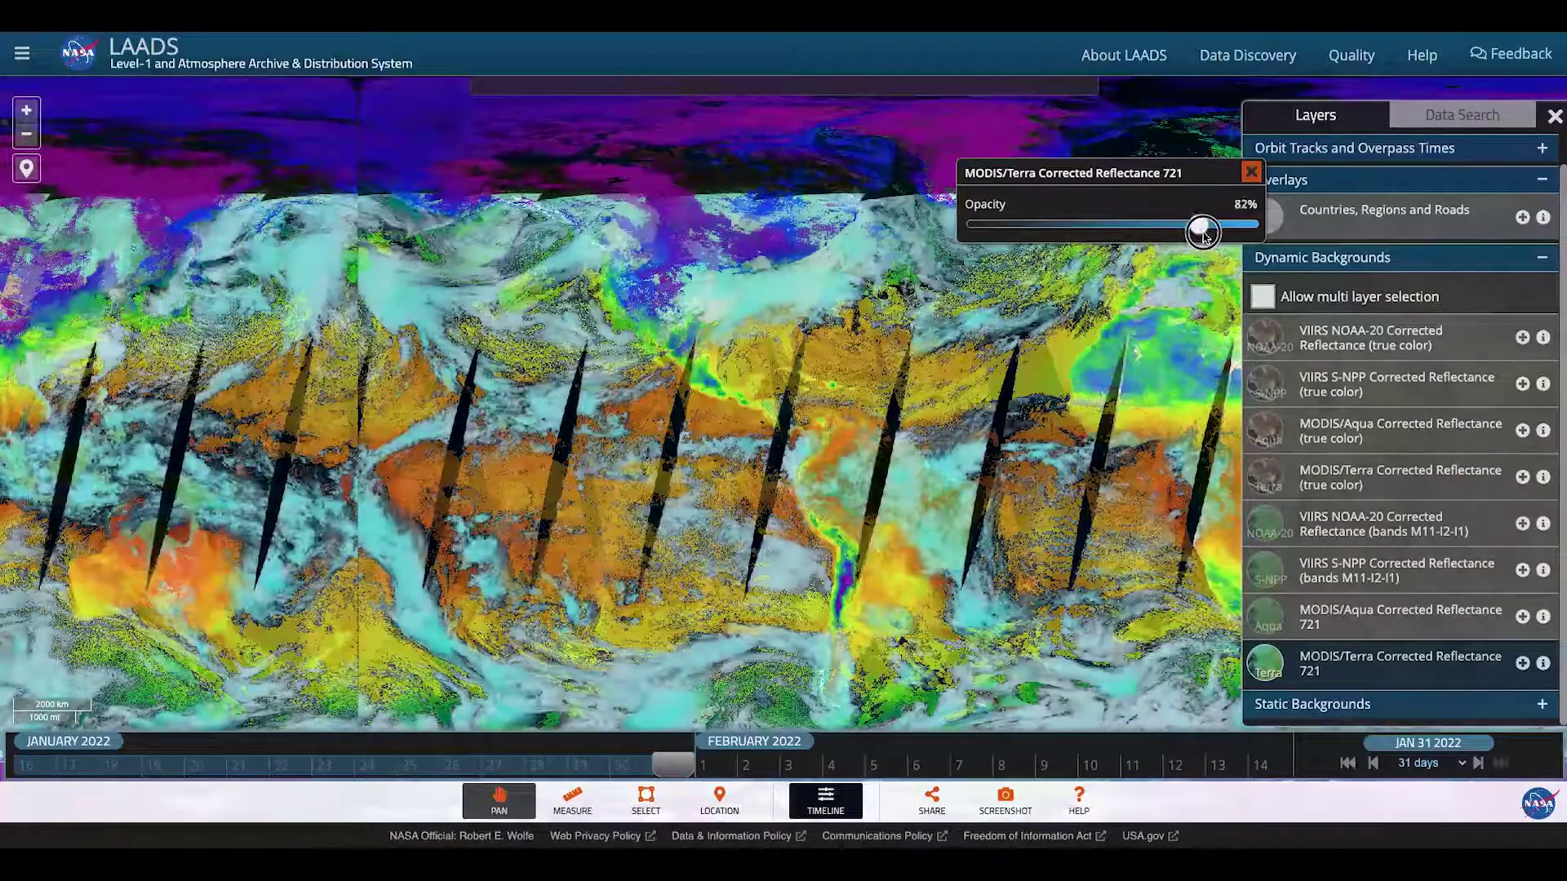
left_click(1418, 674)
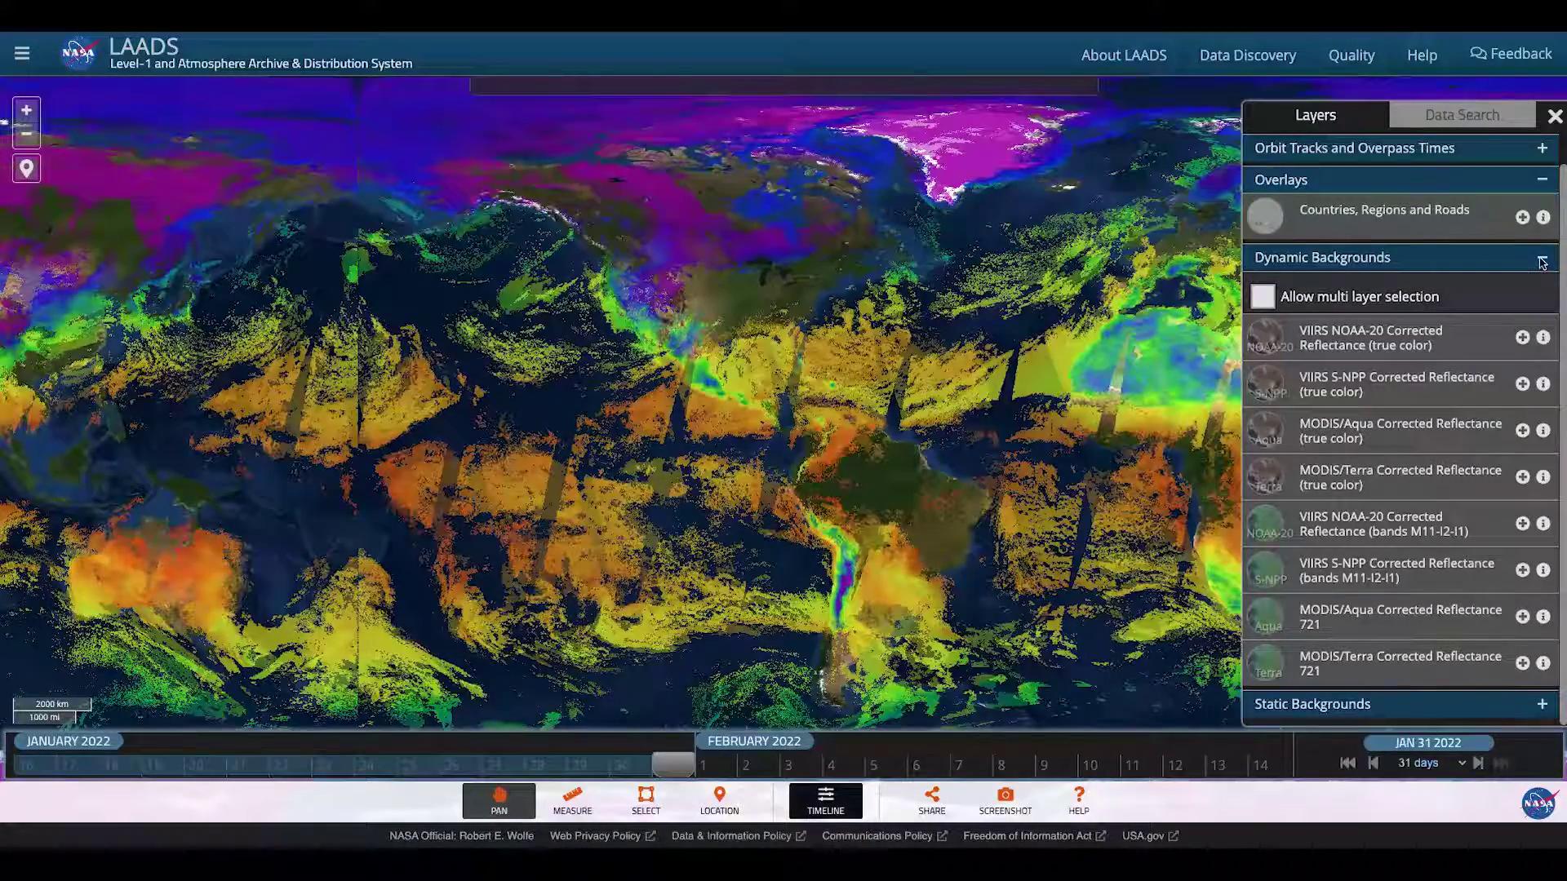
left_click(1541, 259)
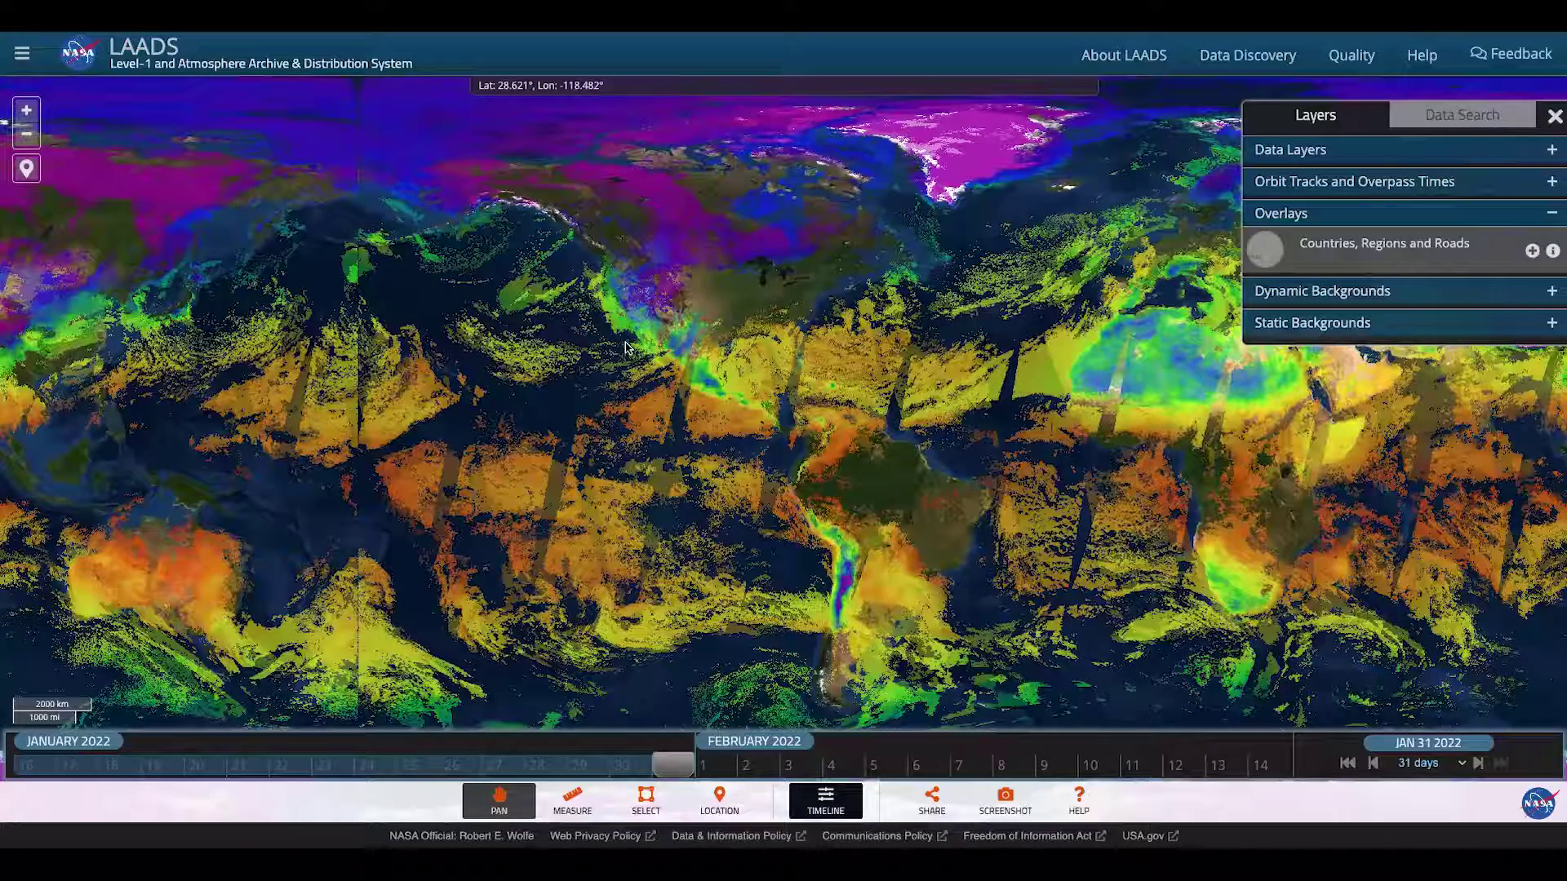
- Start the map's Select tool in Country mode and select the United States of America as the search area
left_click(651, 801)
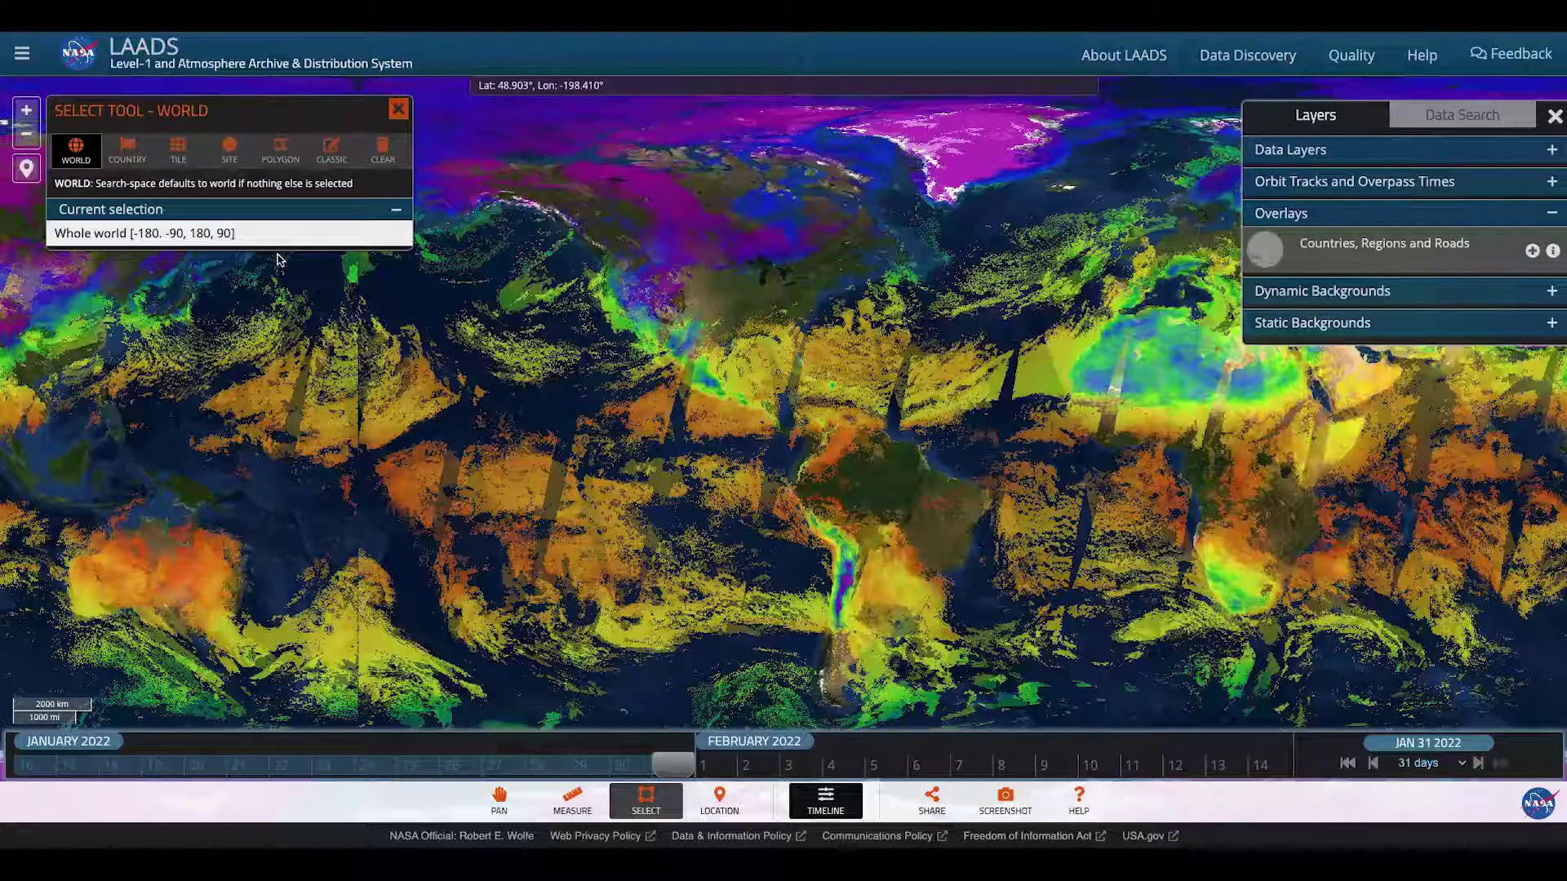
left_click(125, 154)
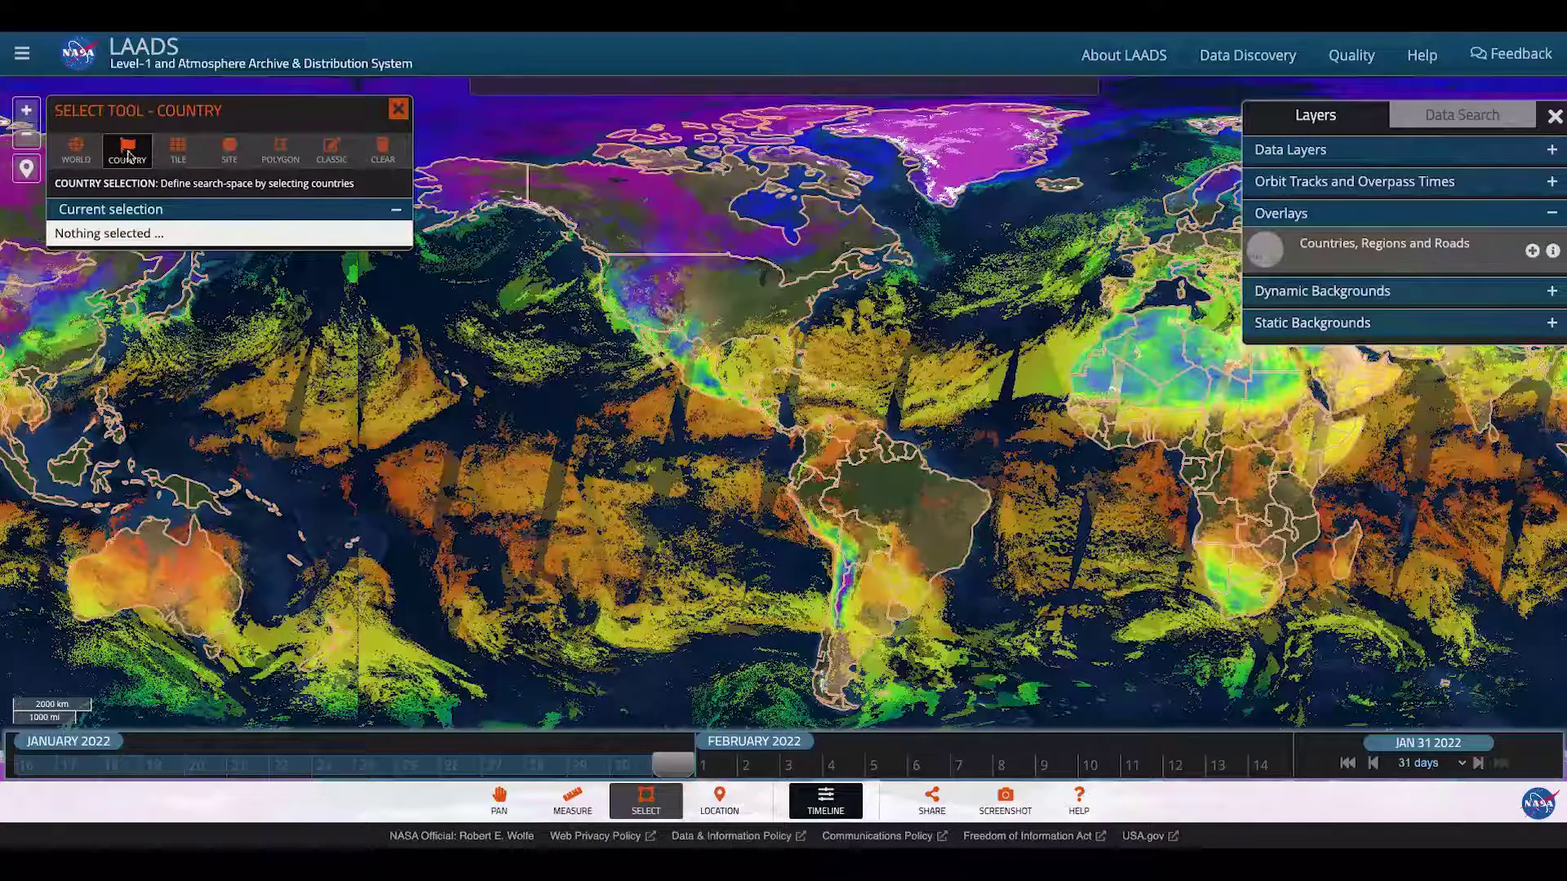
left_click(733, 309)
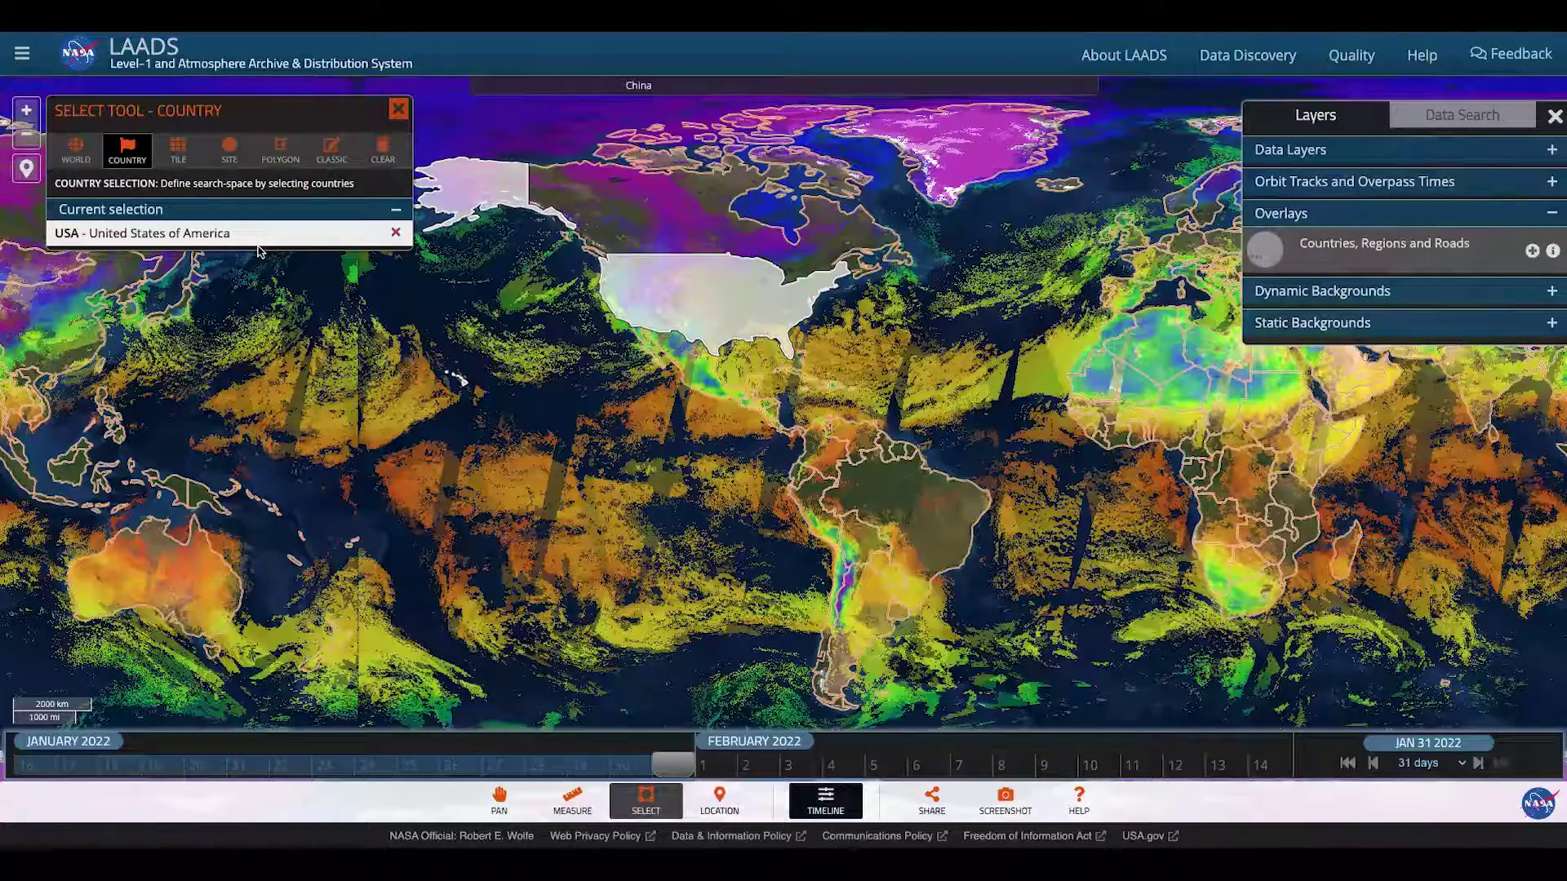
- Replace the search area with tile H: 11, V: 5, and replace that with the GISS (40N,73W) AERONET validation site
left_click(178, 149)
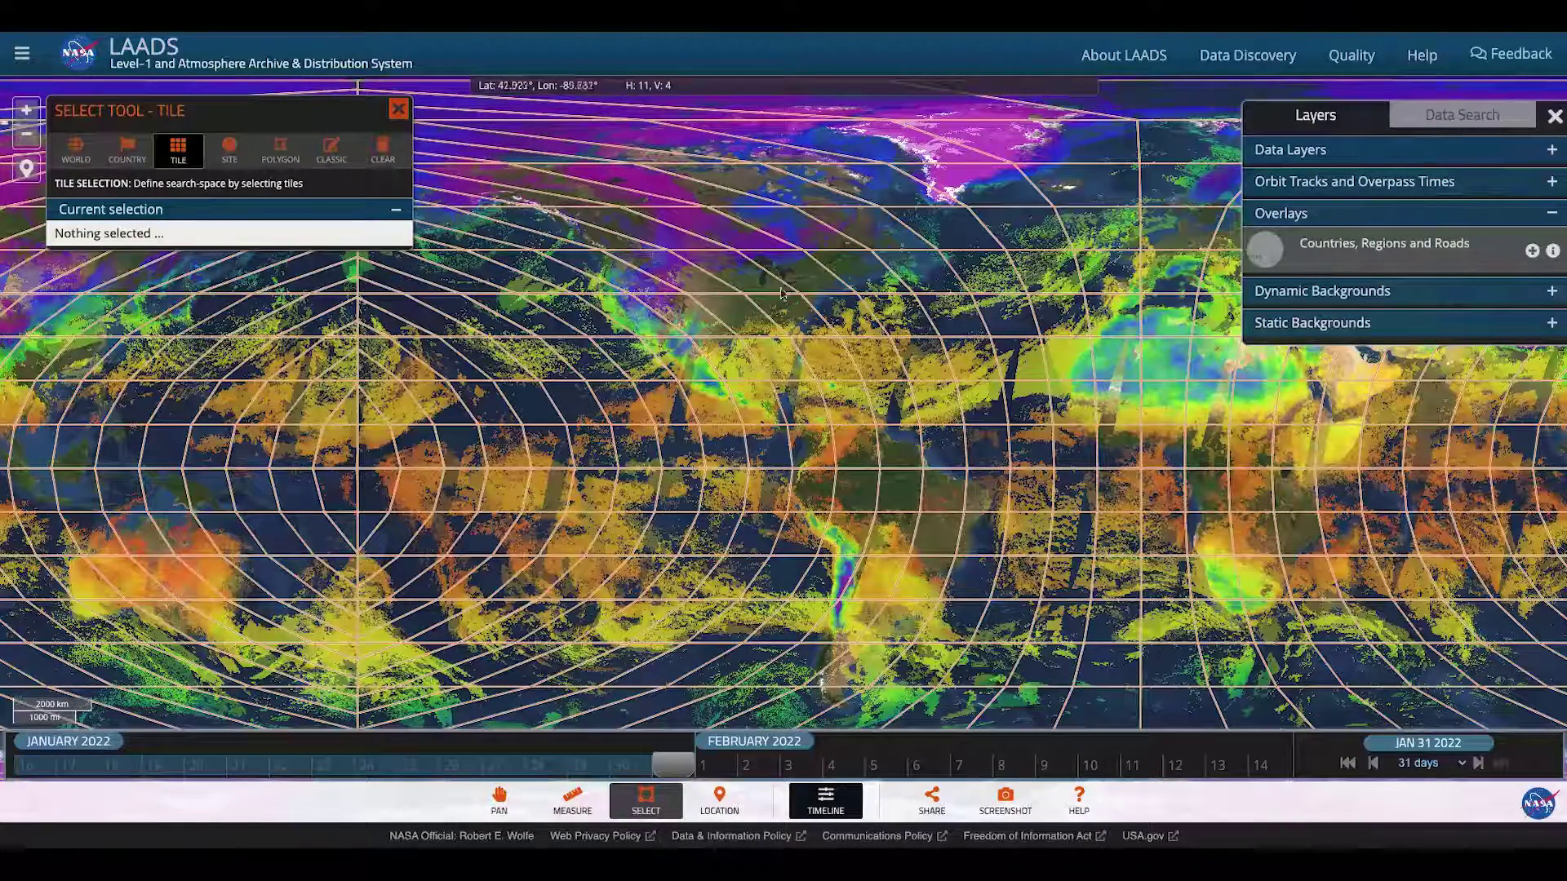
left_click(798, 321)
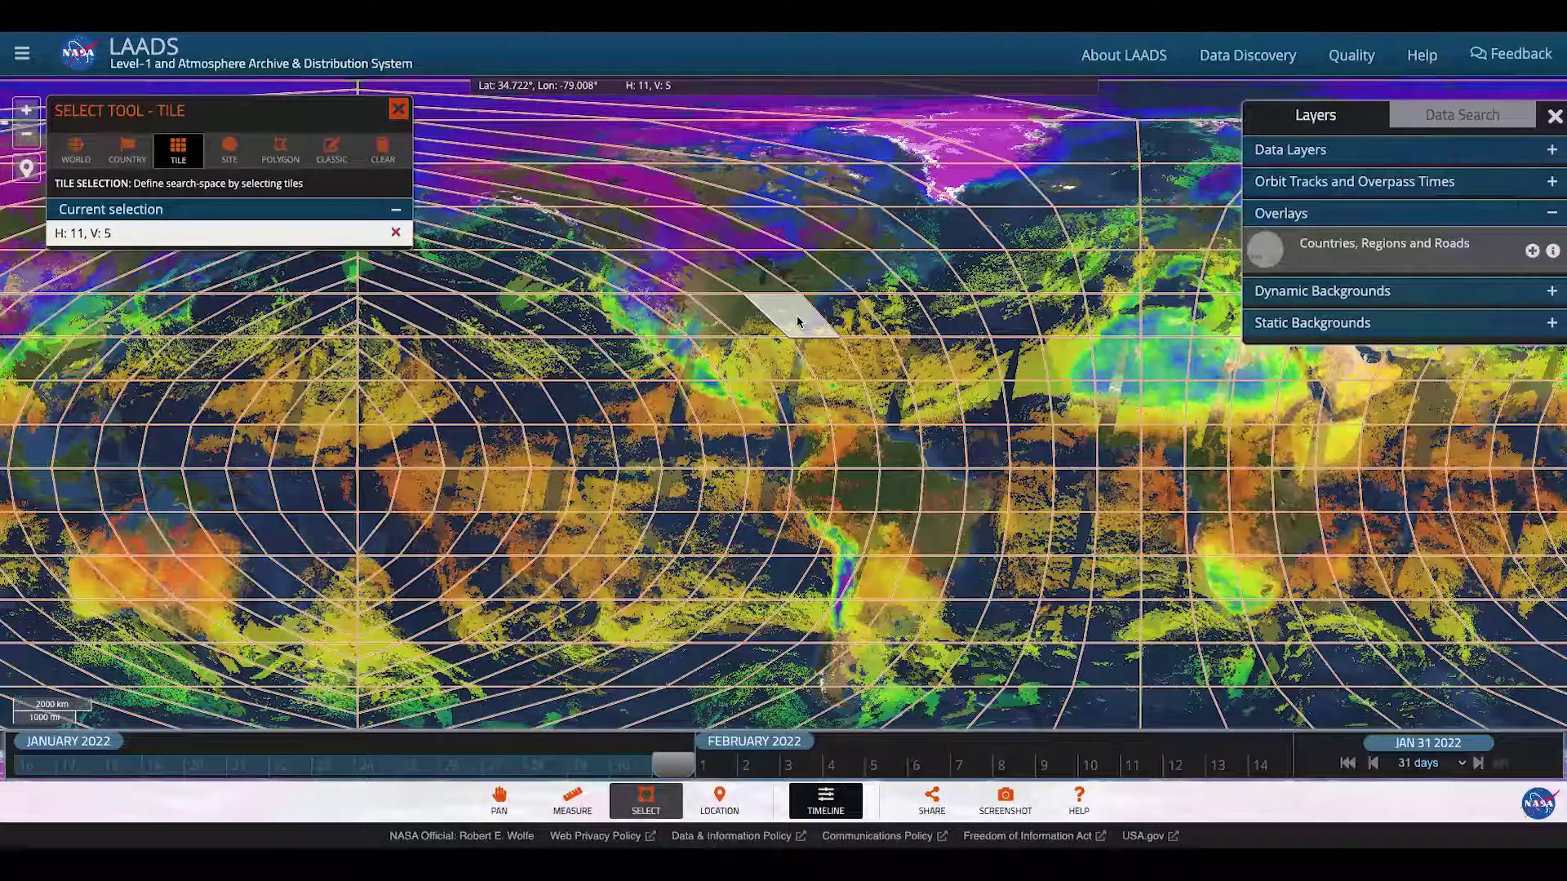
left_click(229, 150)
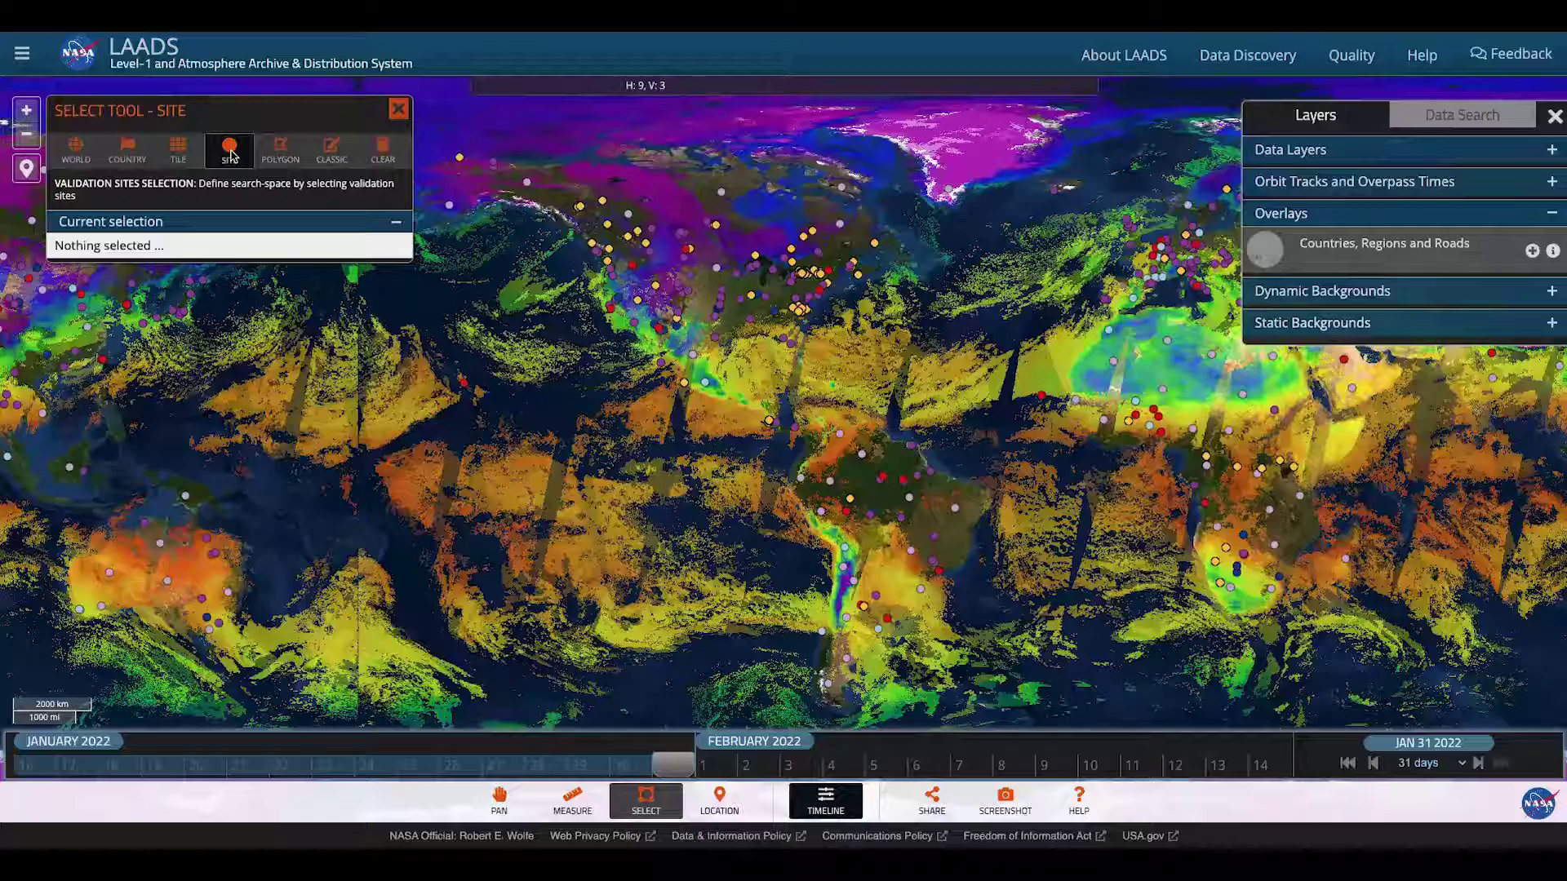
left_click(819, 293)
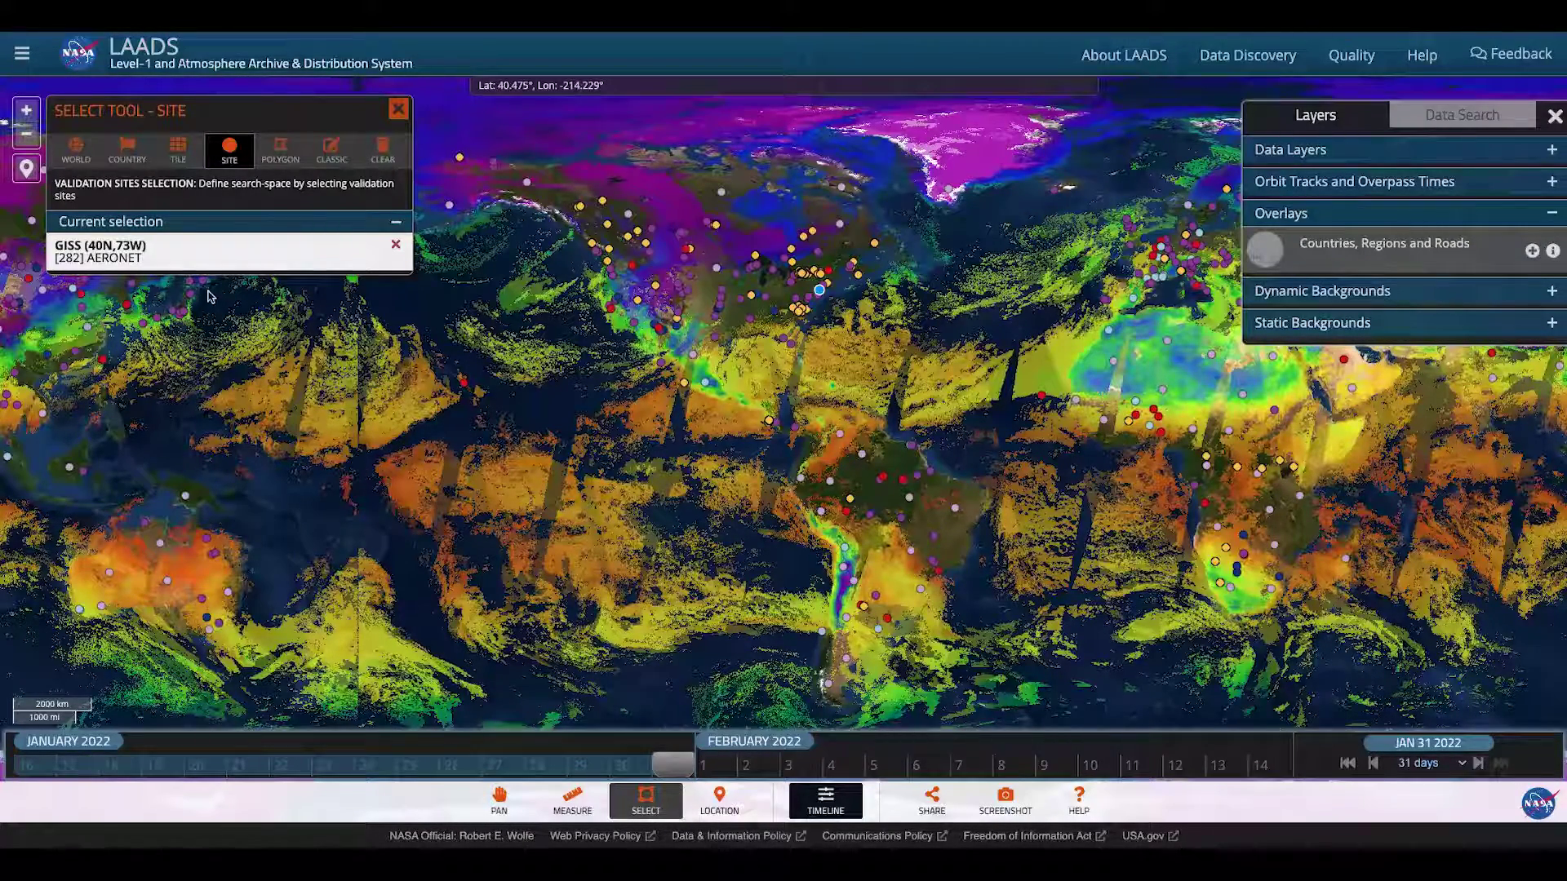
- Draw a five-point polygon search area over the eastern US, spanning about W -91.04°, N 42.85°, E -64.54°, S 26.38°
left_click(281, 151)
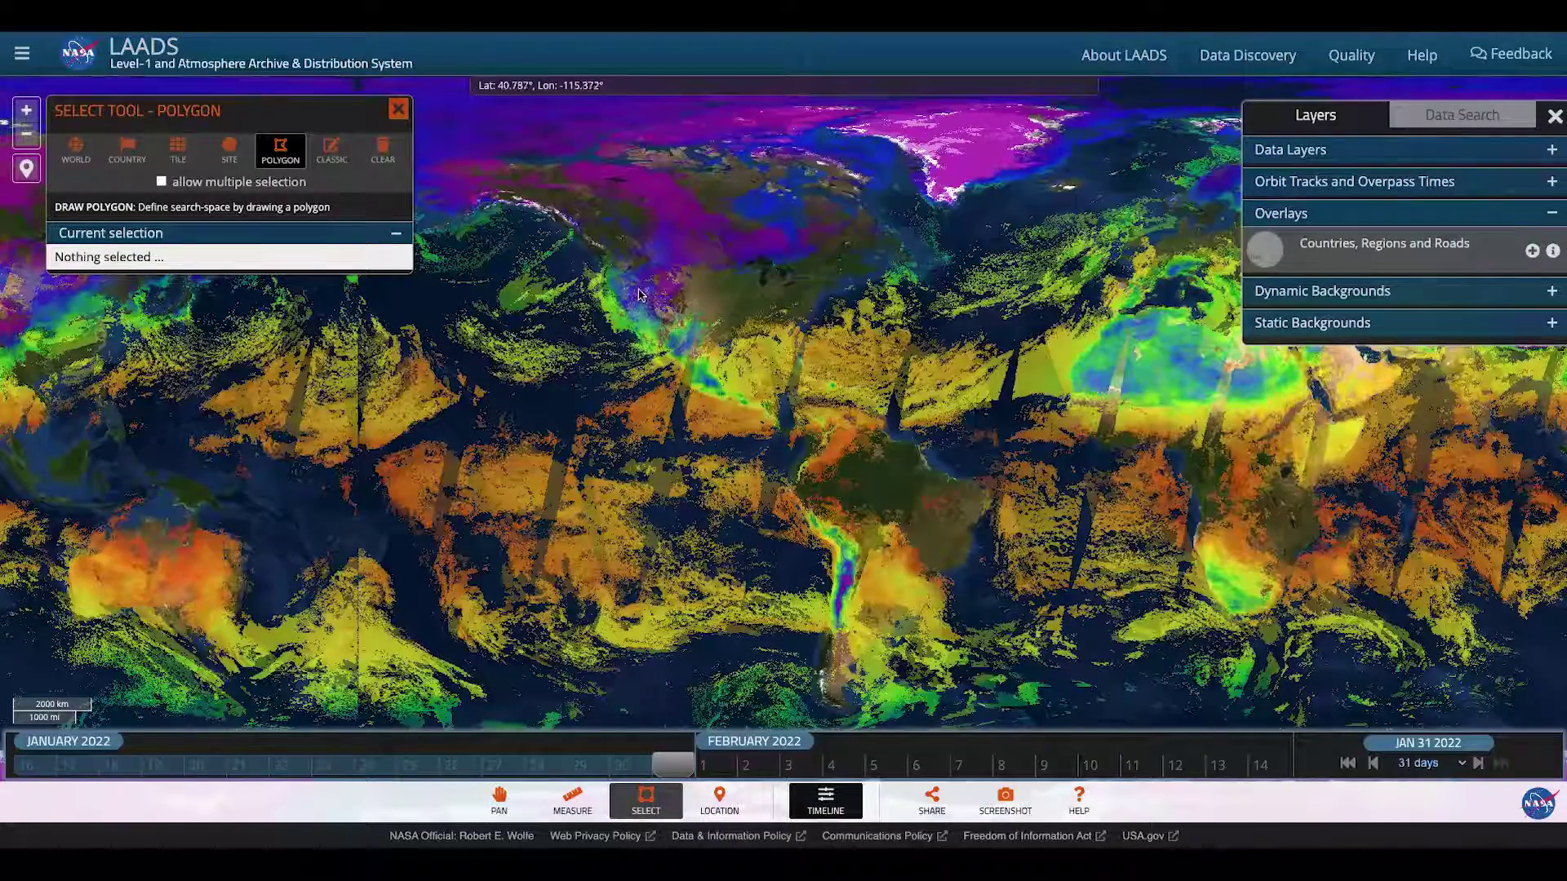
left_click(744, 310)
left_click(746, 353)
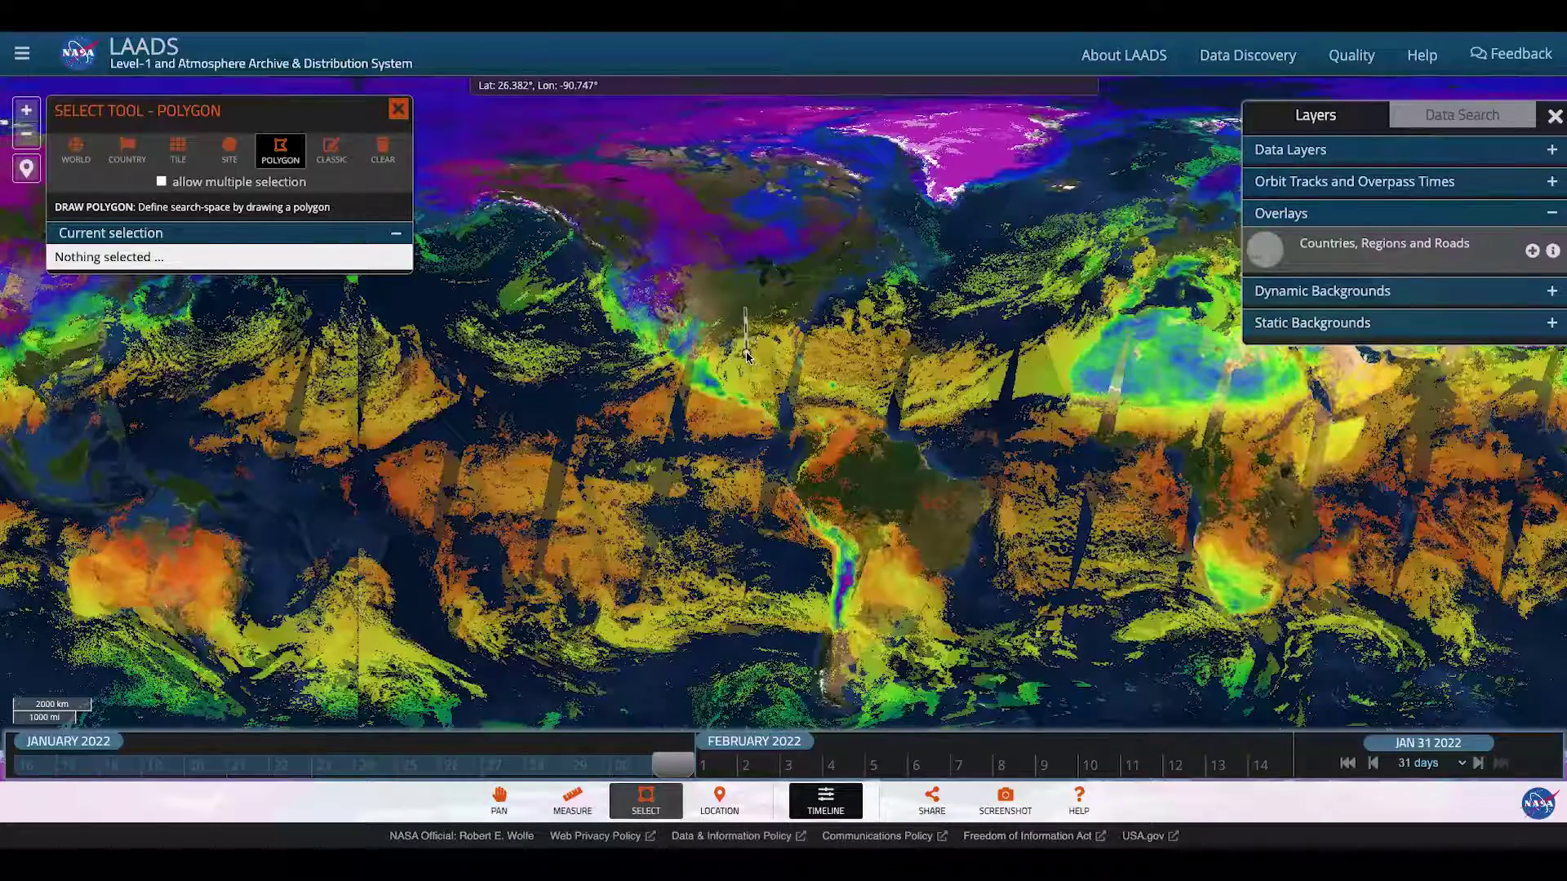
left_click(814, 349)
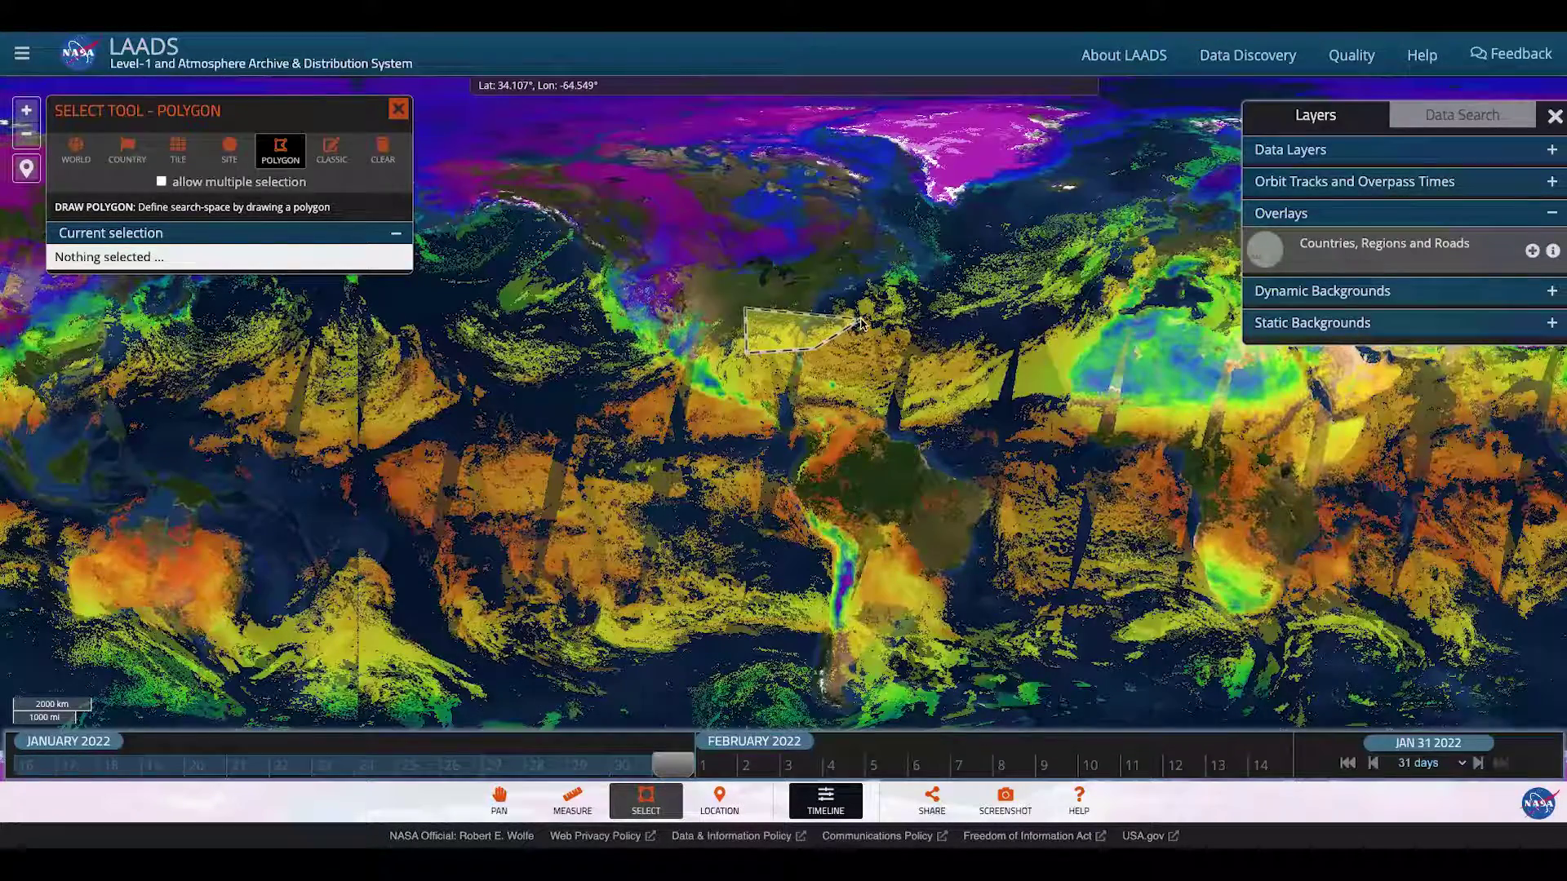
left_click(858, 320)
left_click(834, 283)
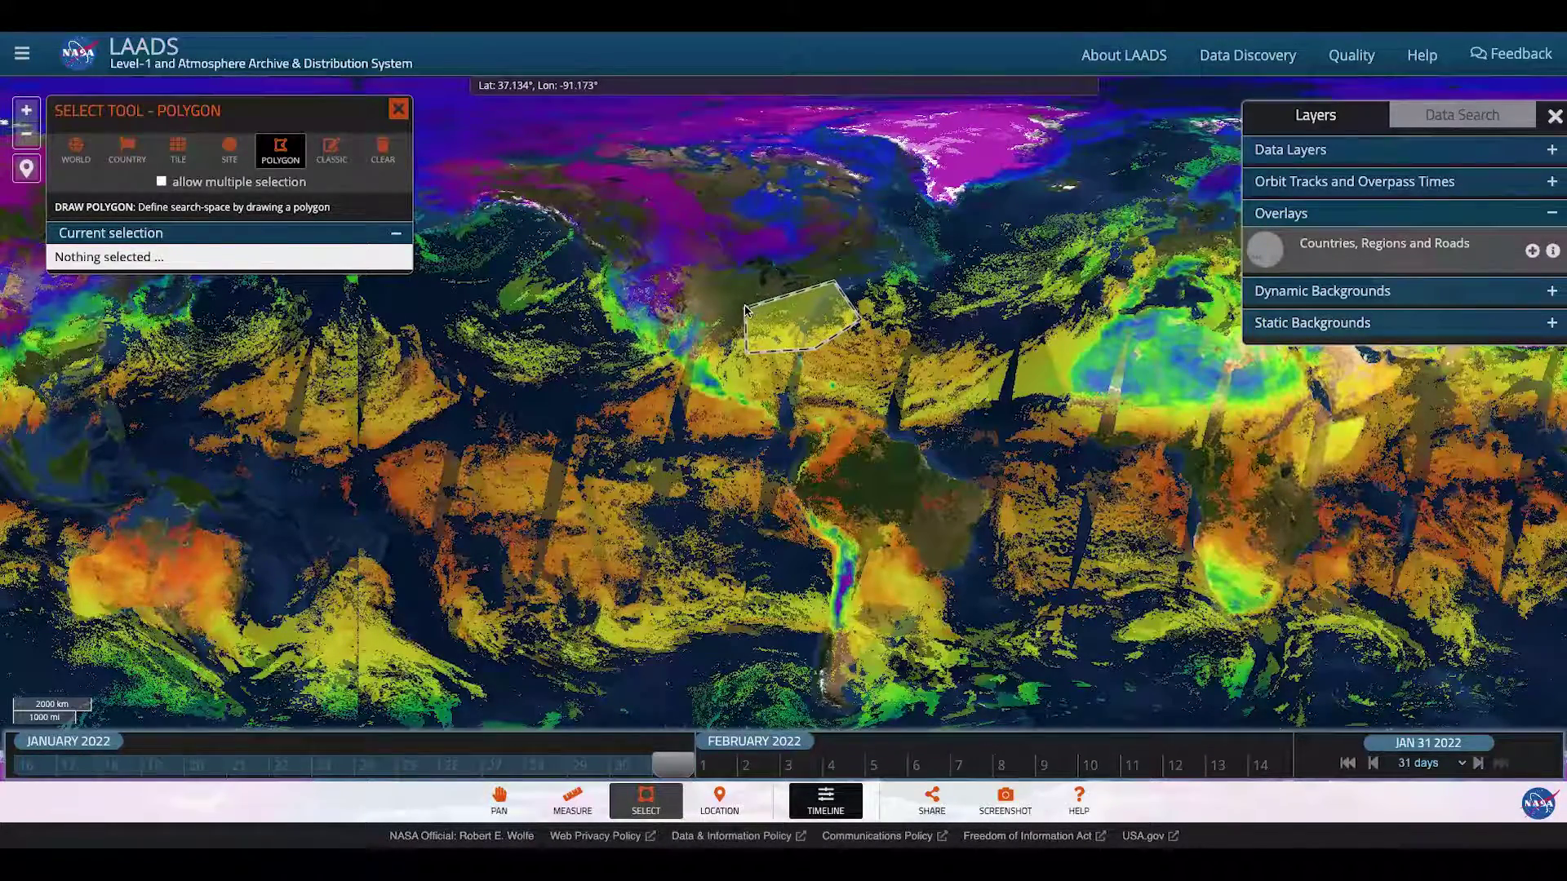
left_click(745, 311)
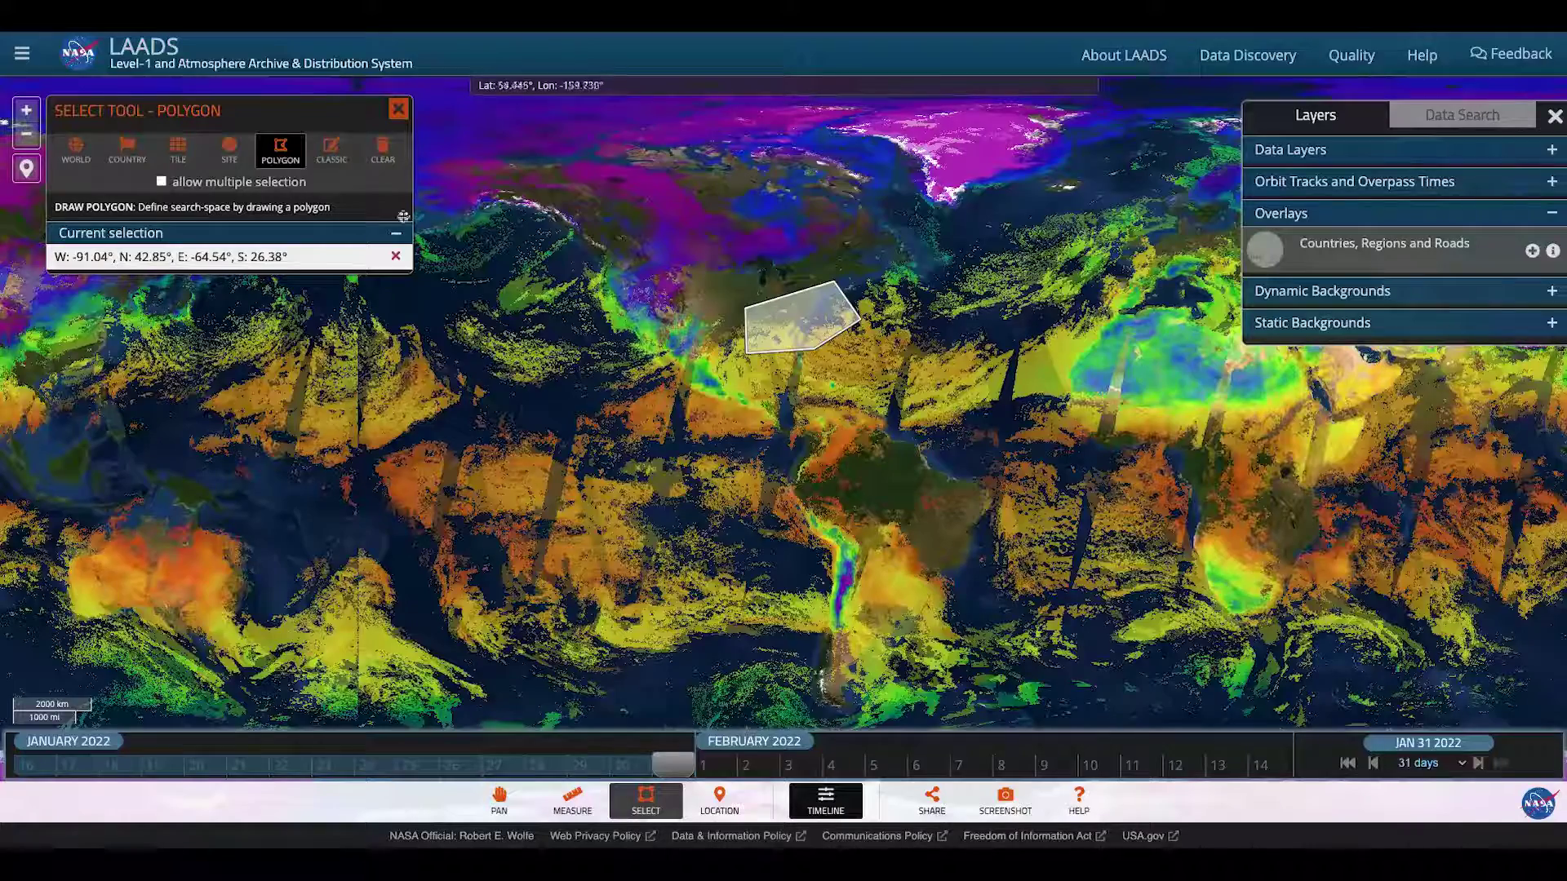
- Draw a Classic custom box search area over North America, about W -116.2°, N 50.1°, E -56.4°, S 22.7°
left_click(327, 155)
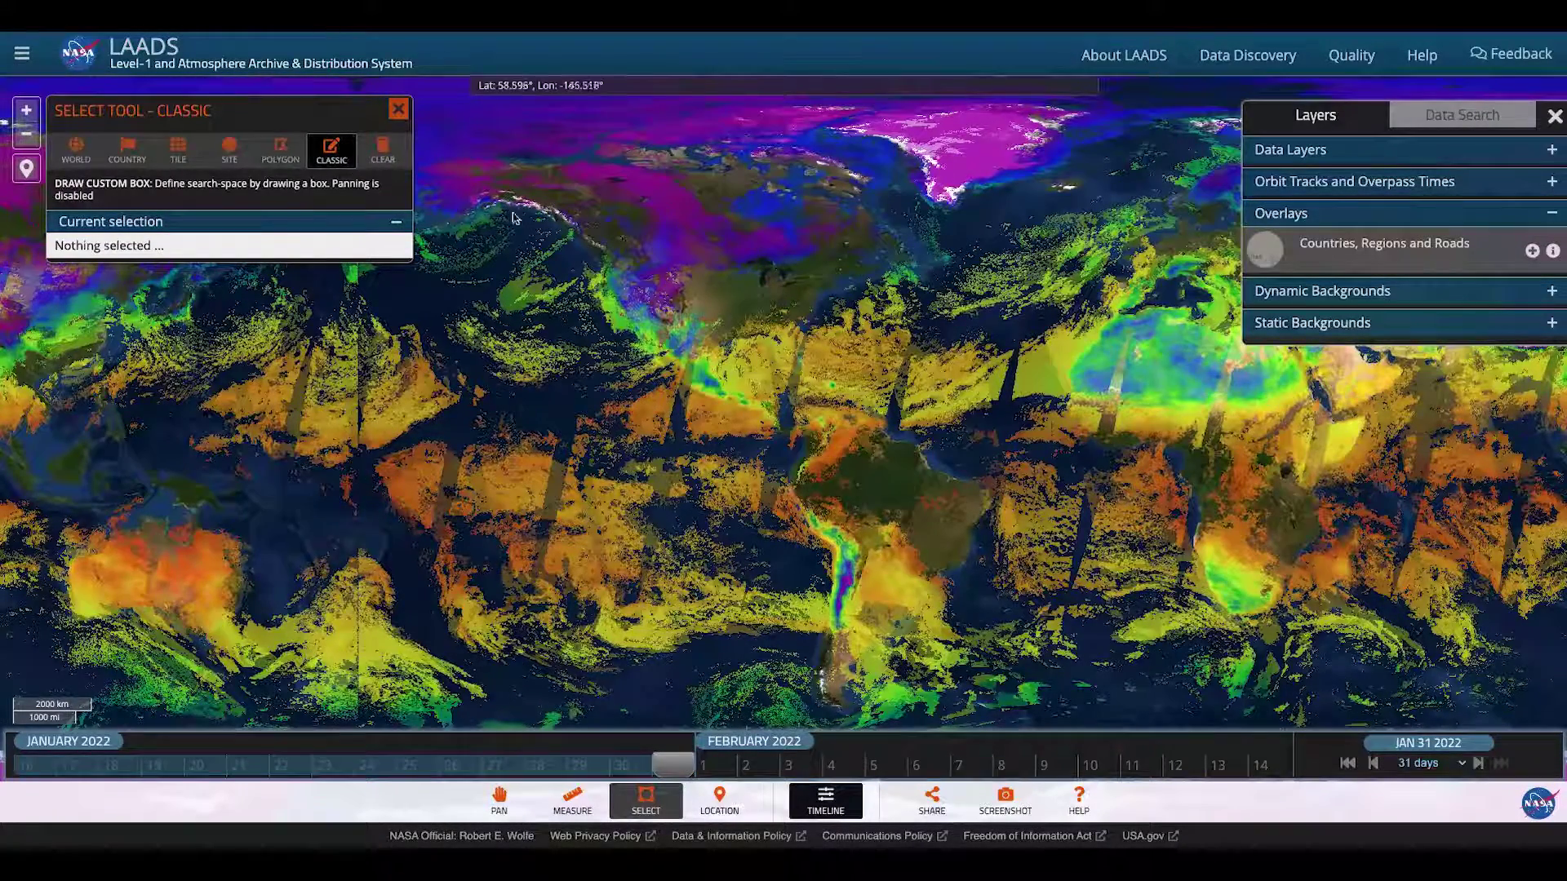
mouse_move(635, 250)
left_mouse_down()
mouse_move(653, 372)
mouse_move(896, 370)
left_mouse_up()
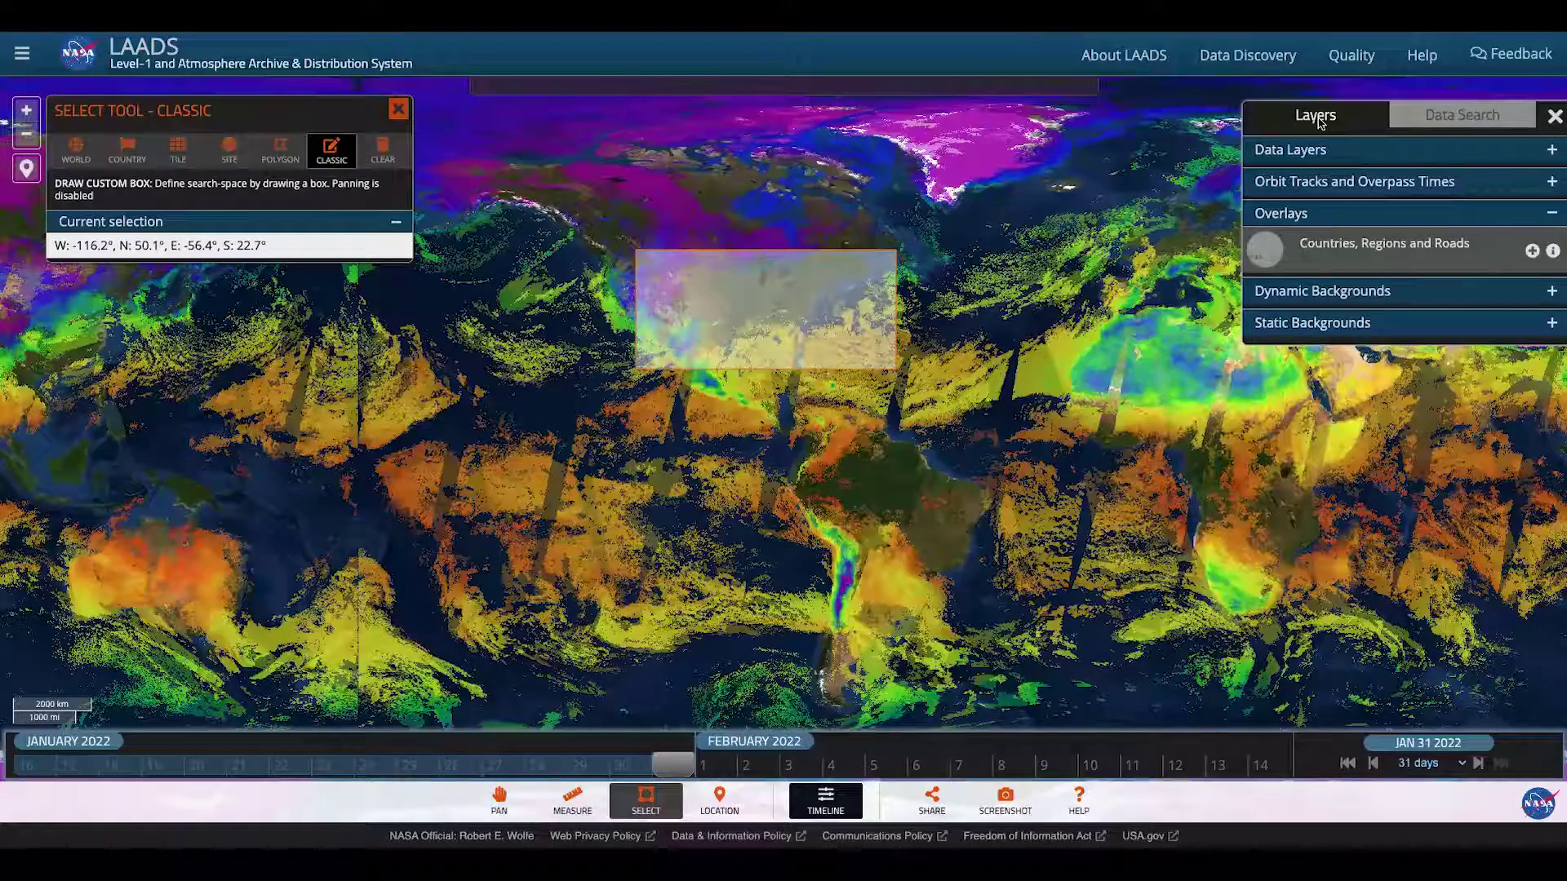
- Review the active water vapor data layers and run a data search for MOD05_L2 files from 2022-01-01 to 2022-01-31 within the box
left_click(1529, 157)
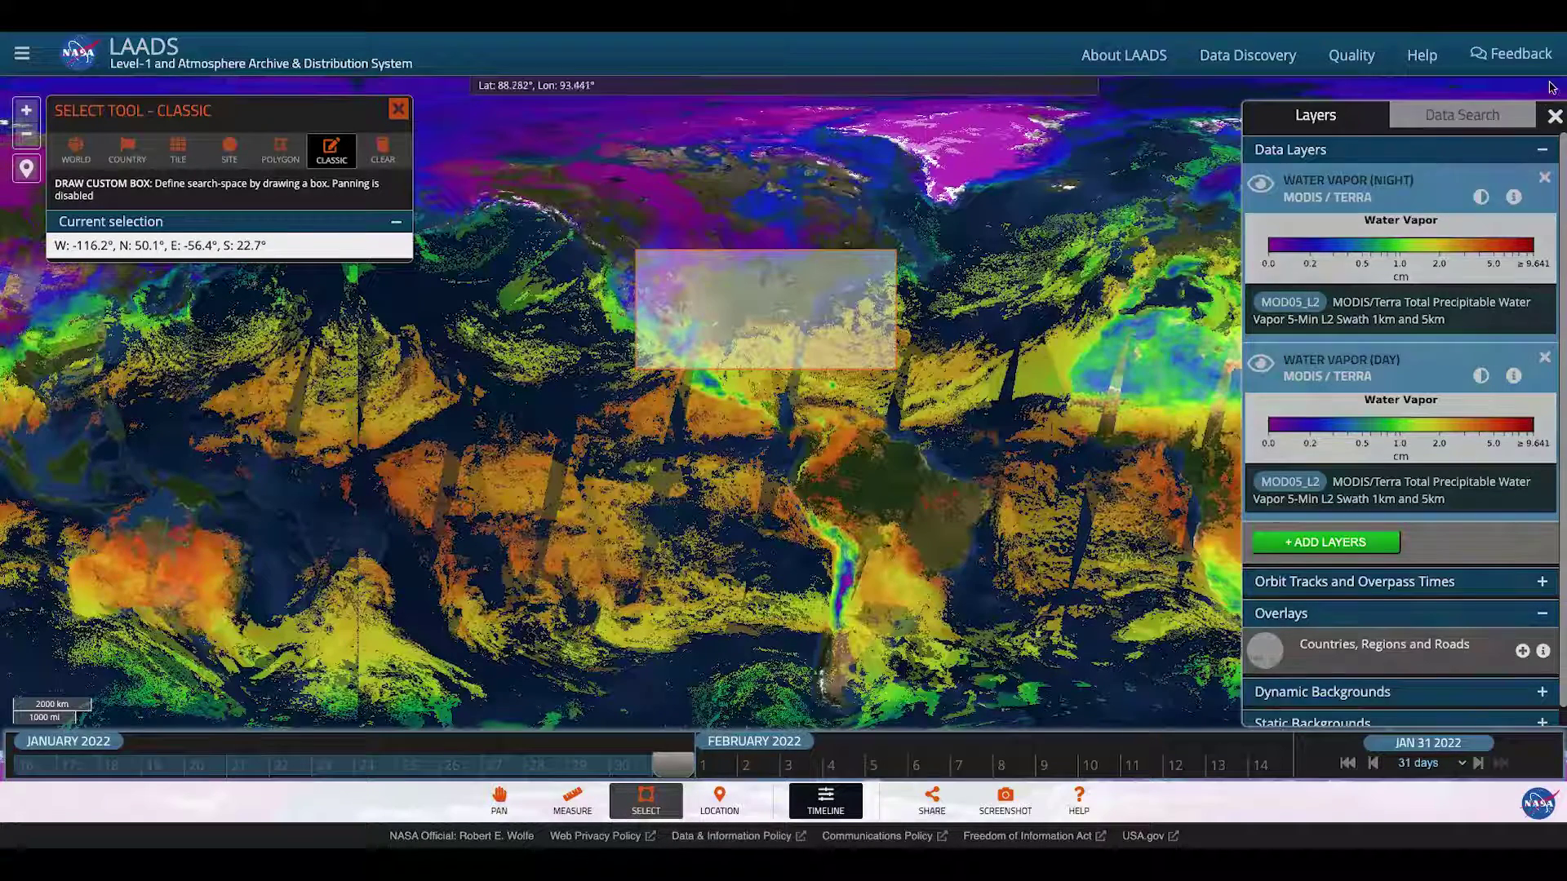
left_click(1454, 121)
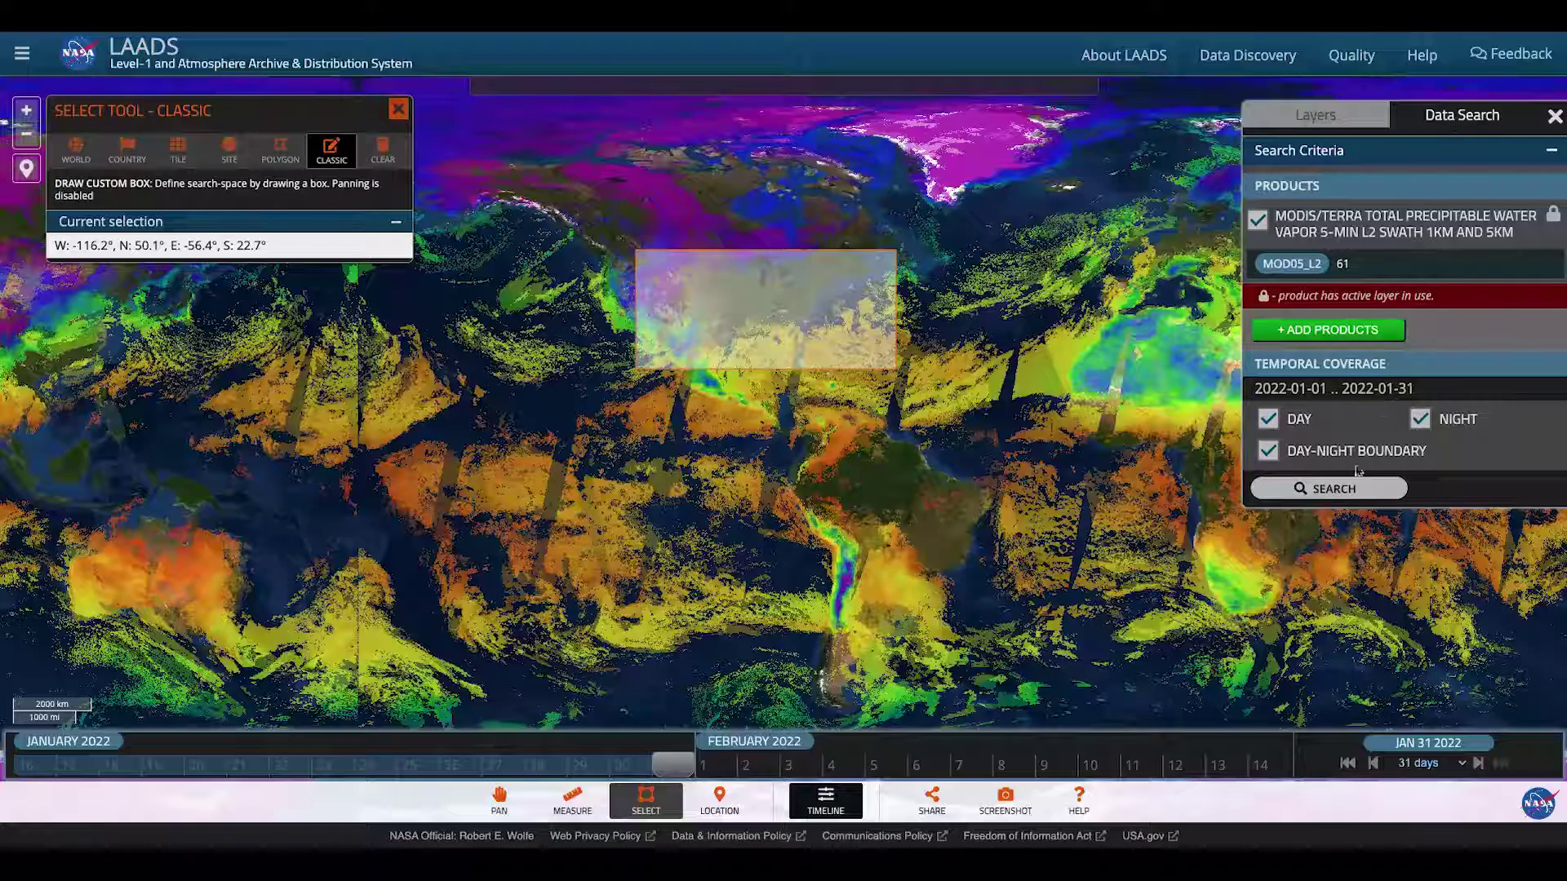
left_click(1360, 493)
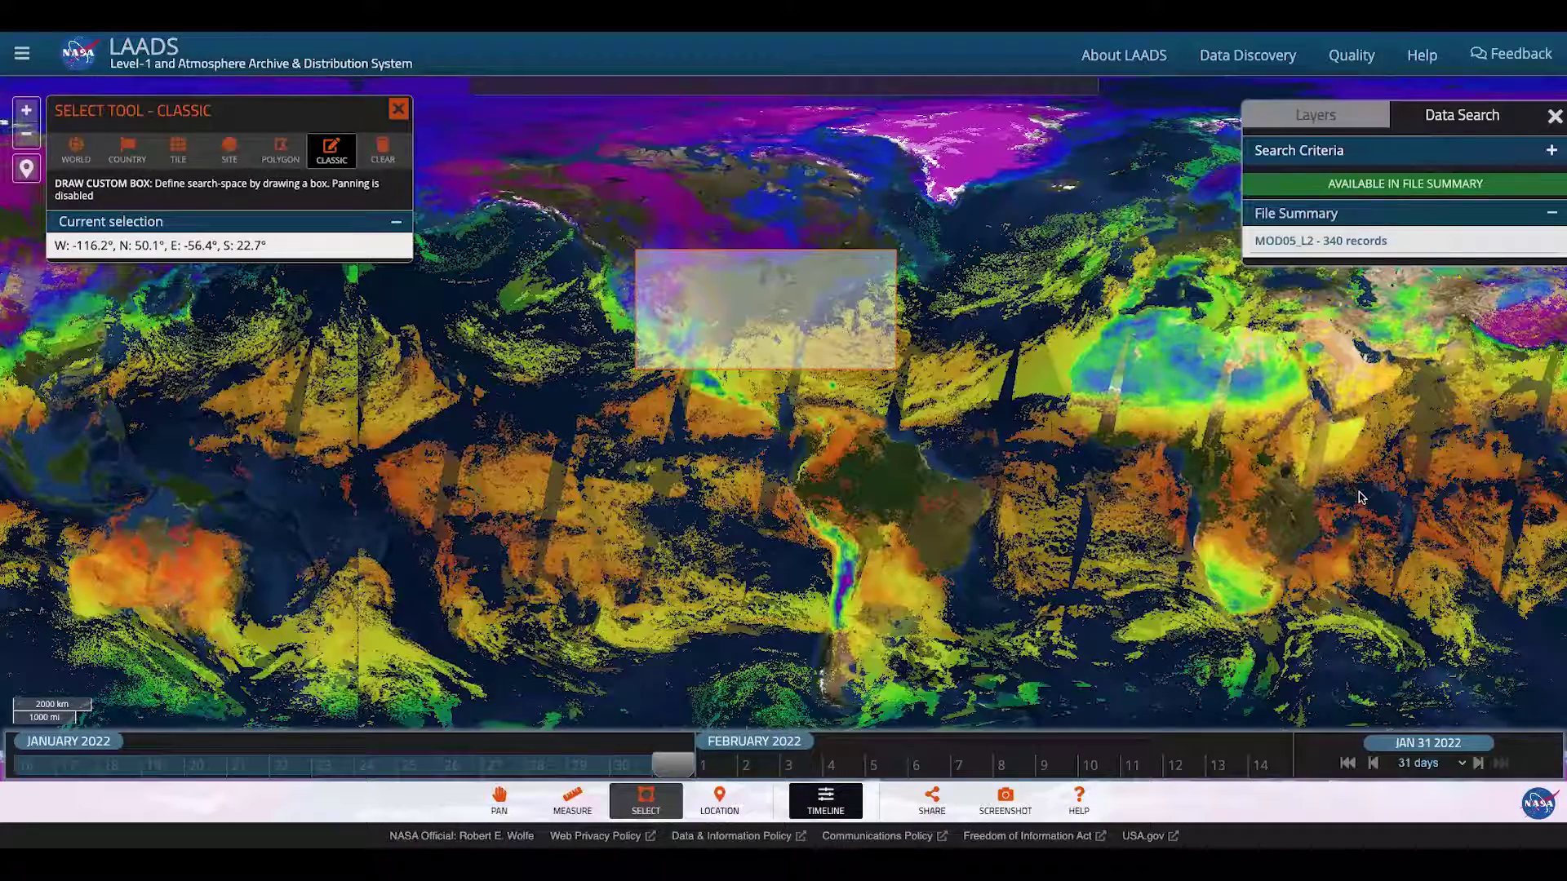
- Open the MOD05_L2 file details and select only the files A2022001.1455, A2022002.1405, A2022002.1545 and A2022002.1715
left_click(1344, 249)
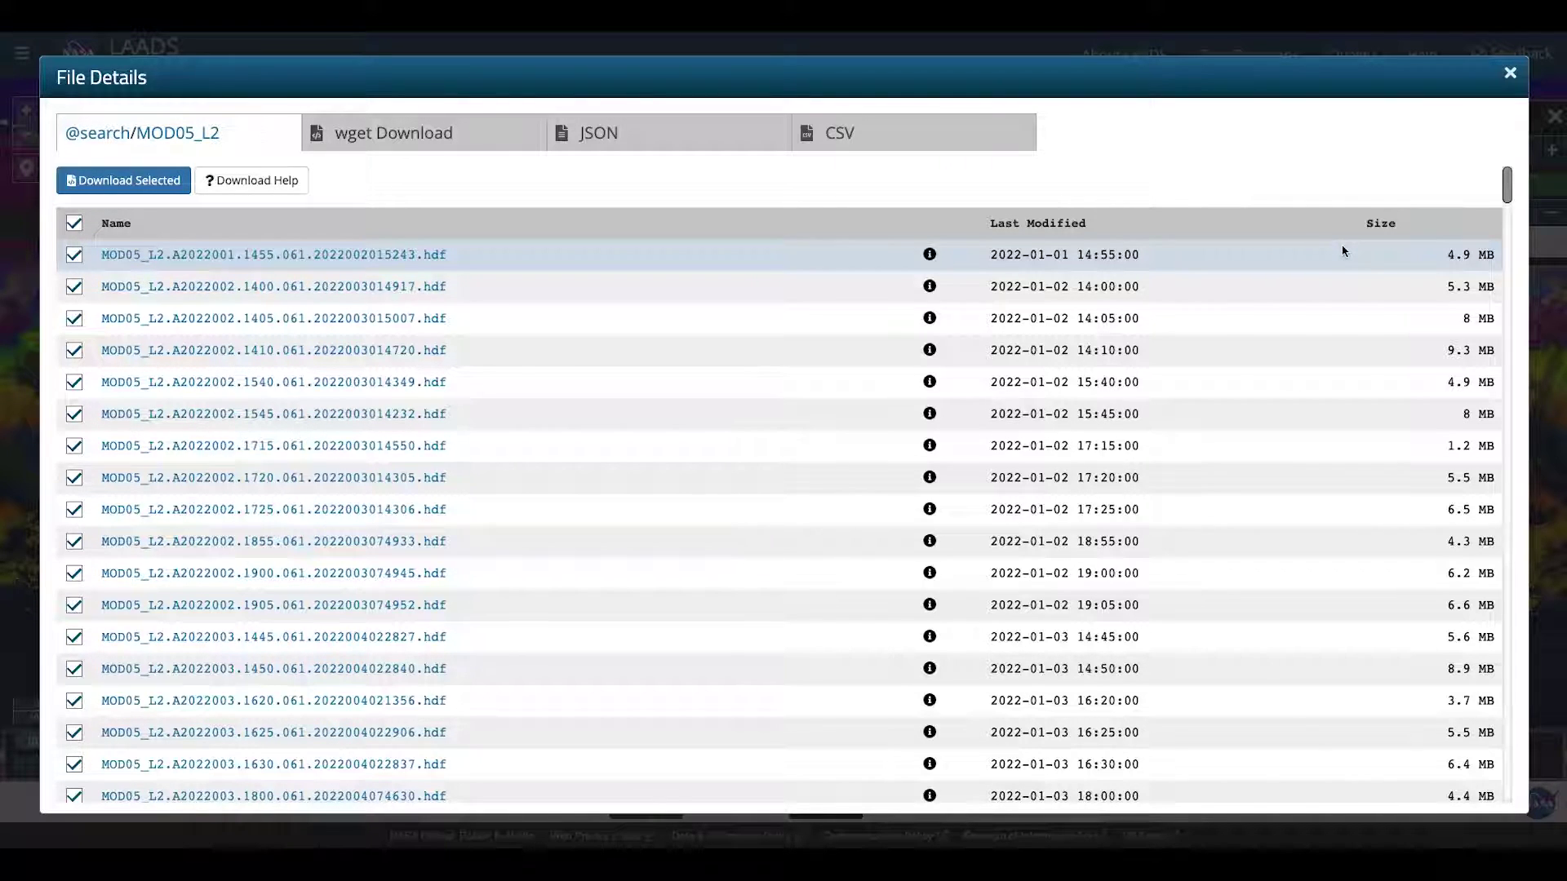
left_click(75, 225)
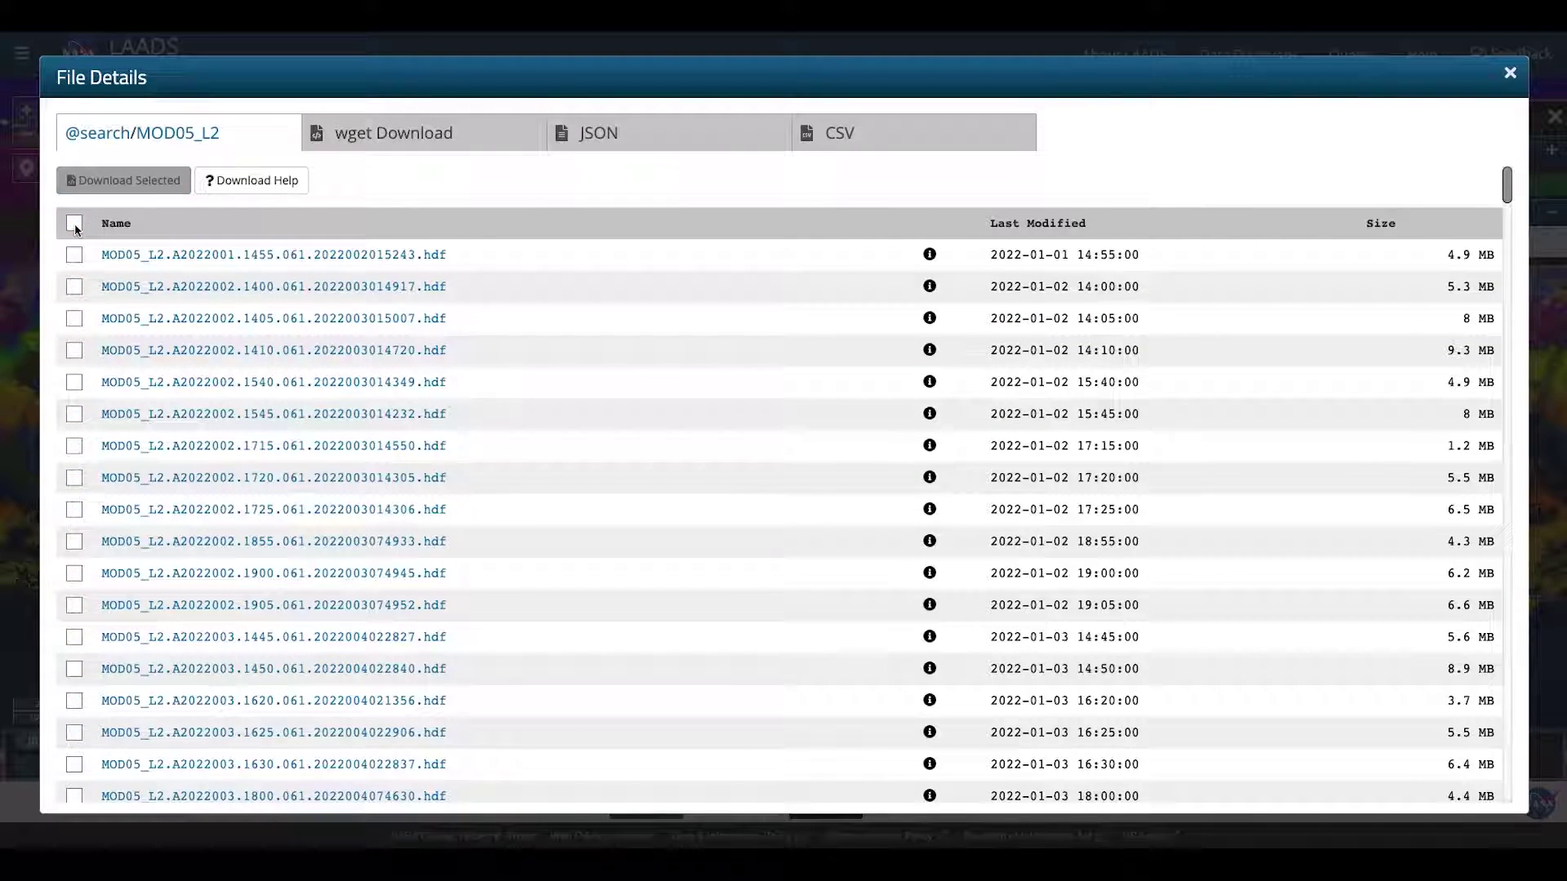
left_click(74, 226)
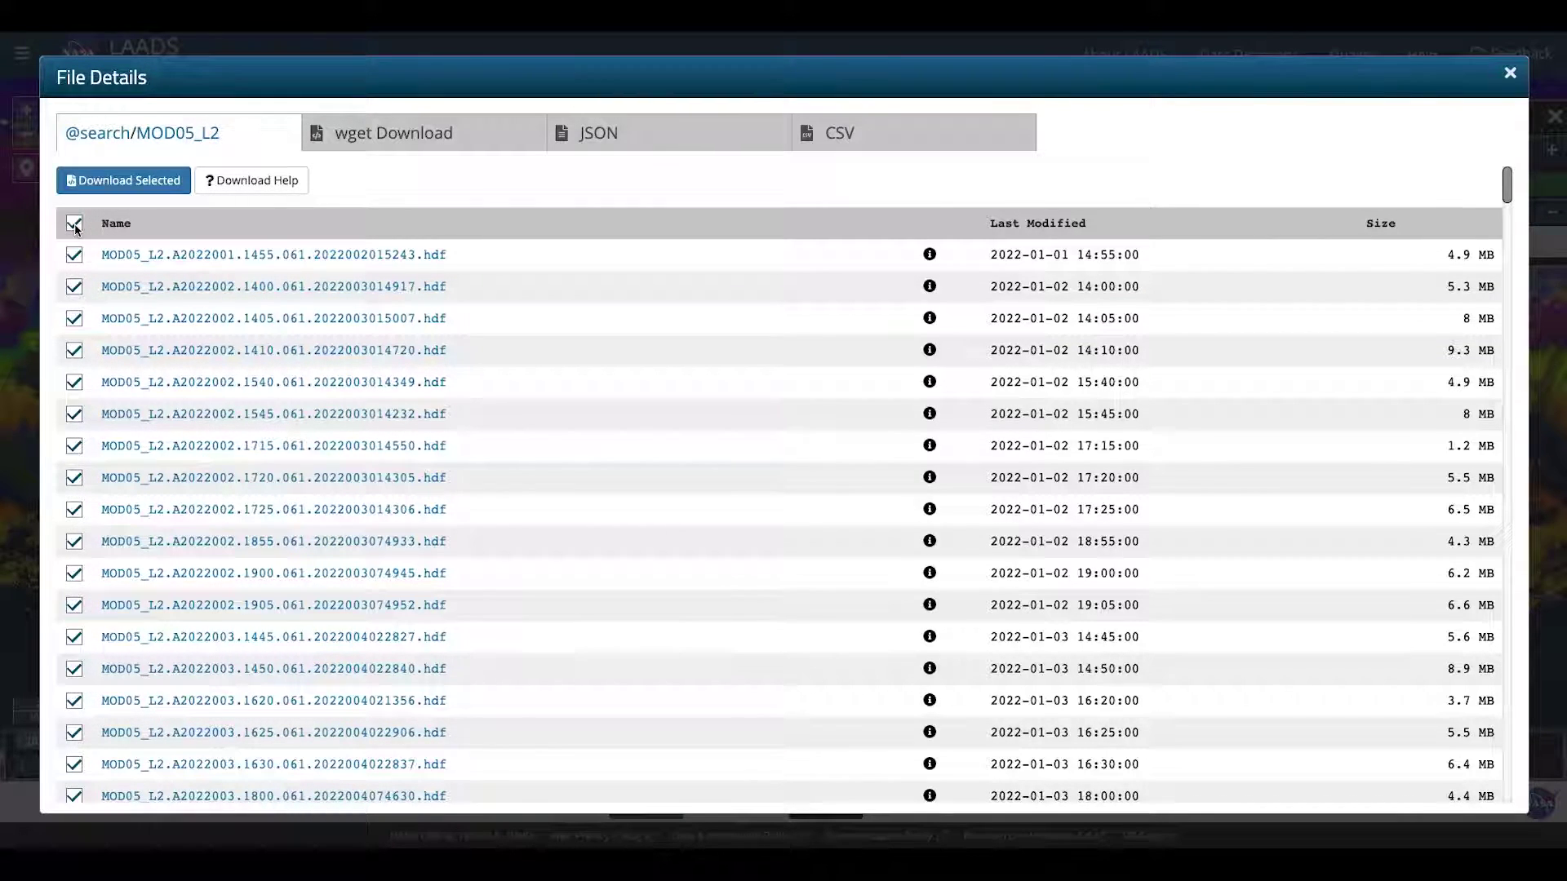
left_click(74, 225)
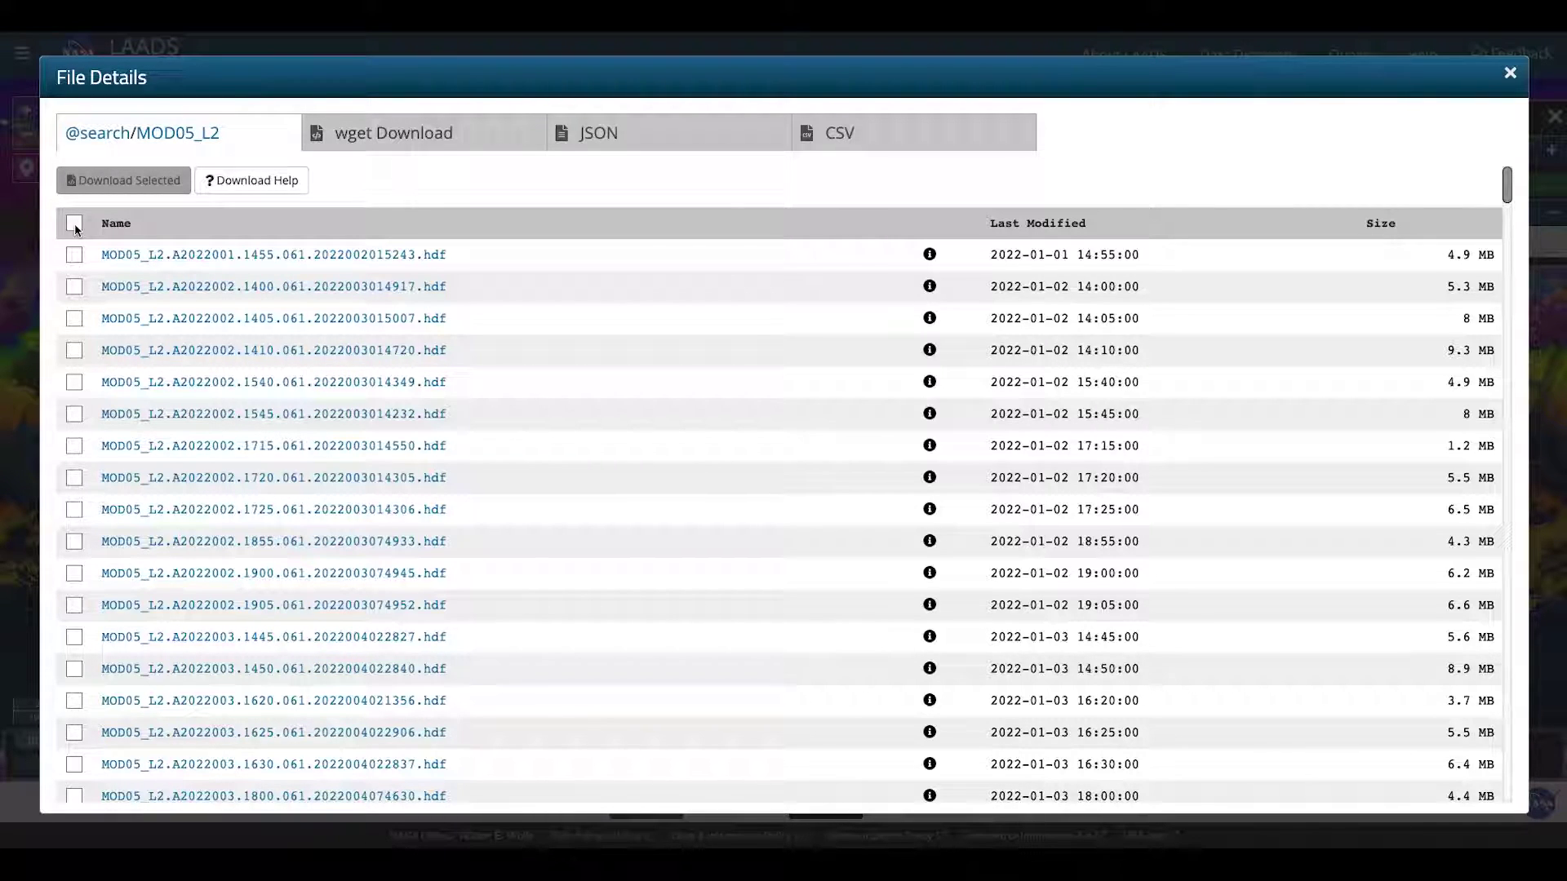
left_click(74, 254)
left_click(79, 322)
left_click(77, 416)
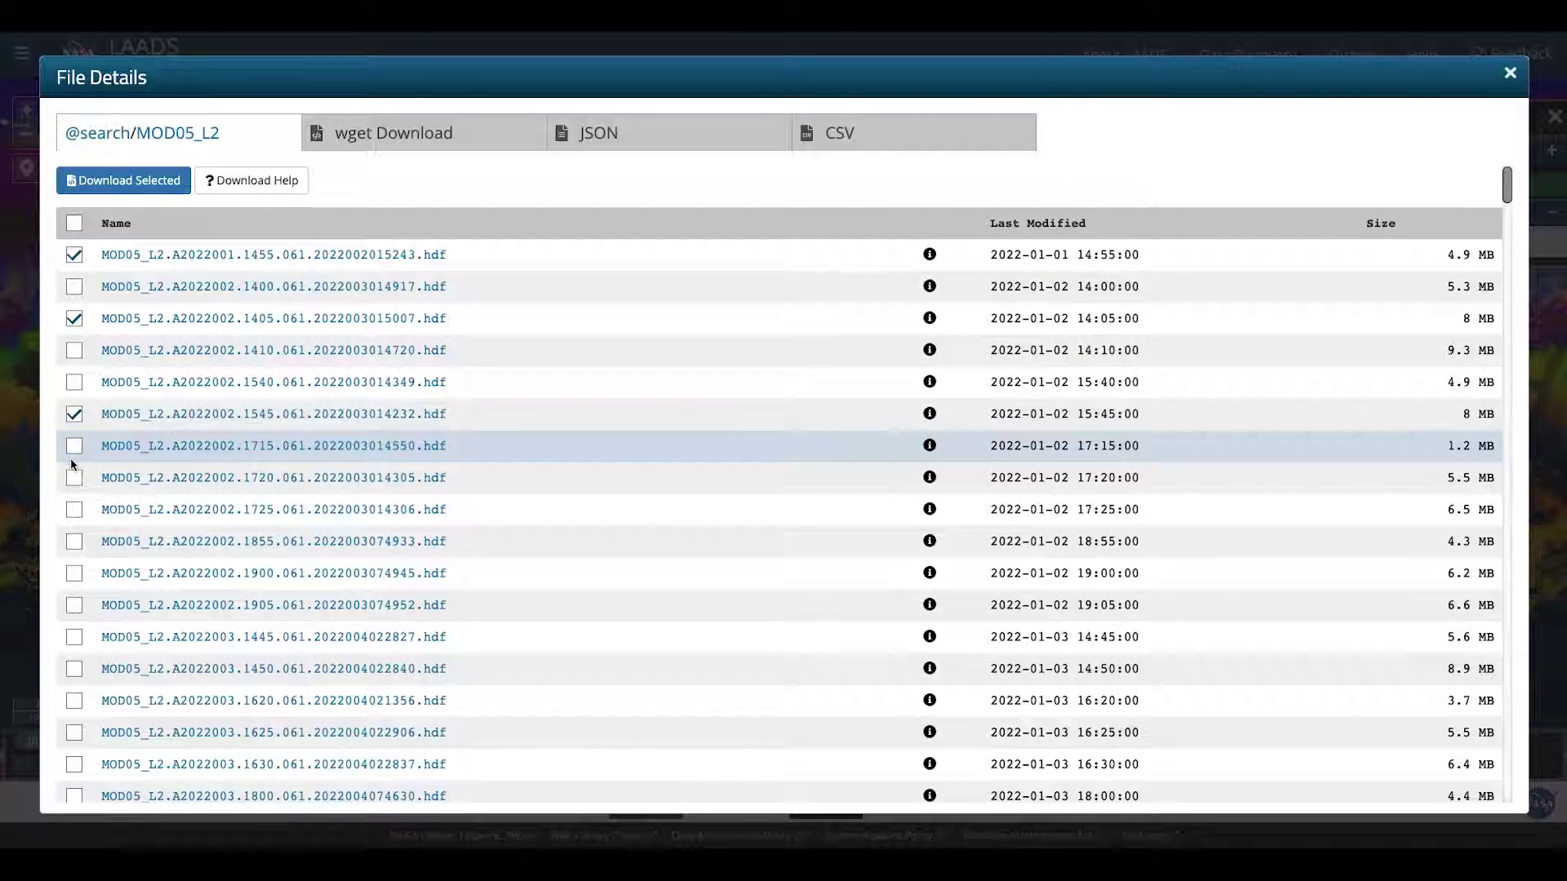
left_click(73, 451)
- Examine the selected files' JSON, CSV and wget Download views, return to the file list, and close the file details
left_click(646, 145)
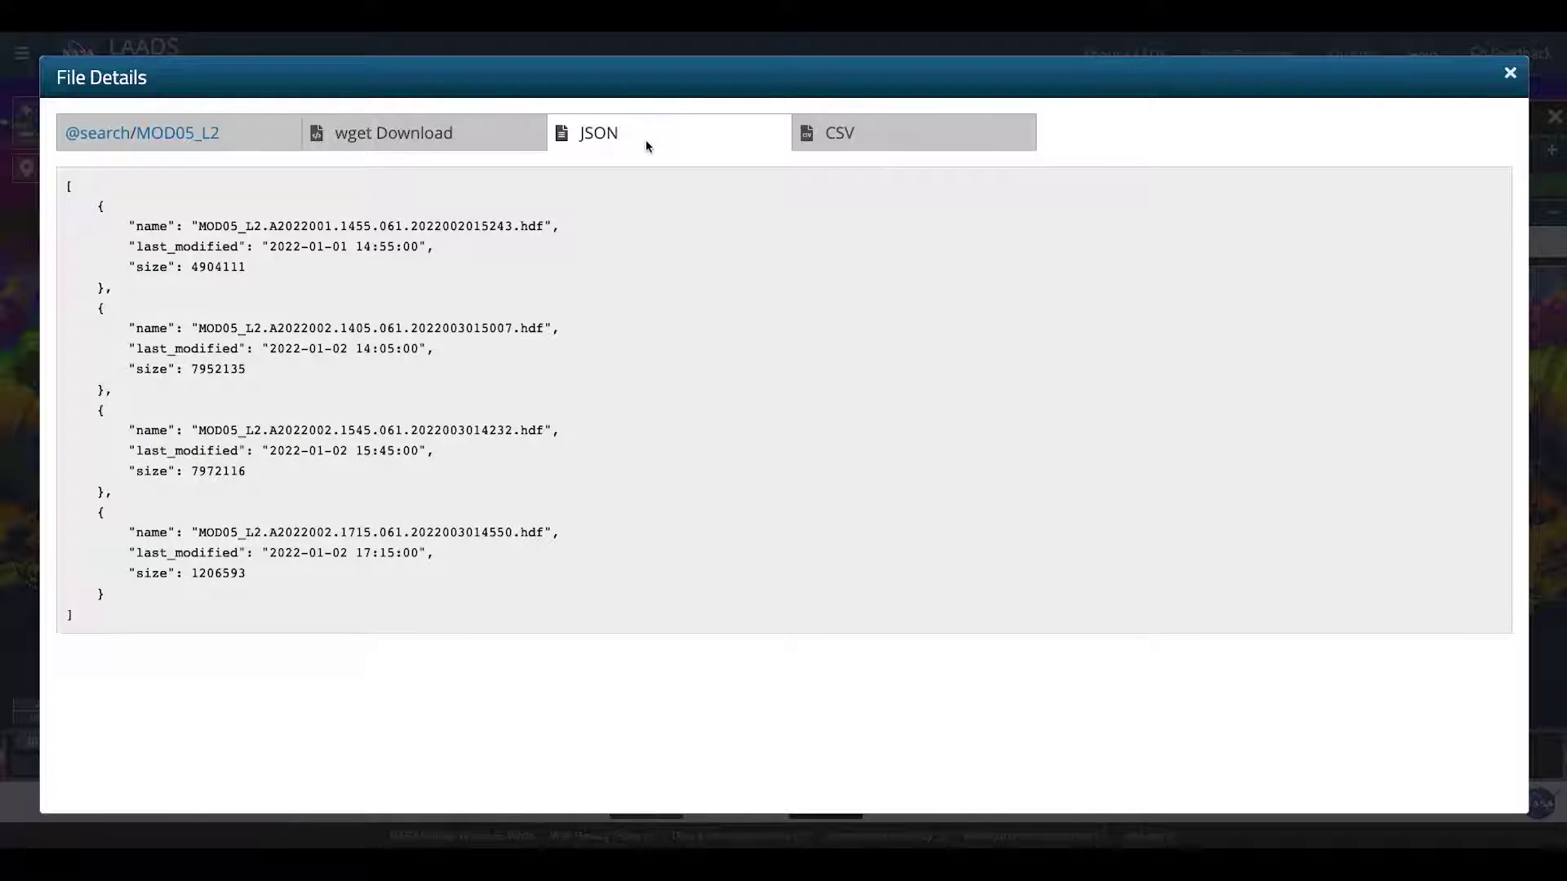
left_click(884, 140)
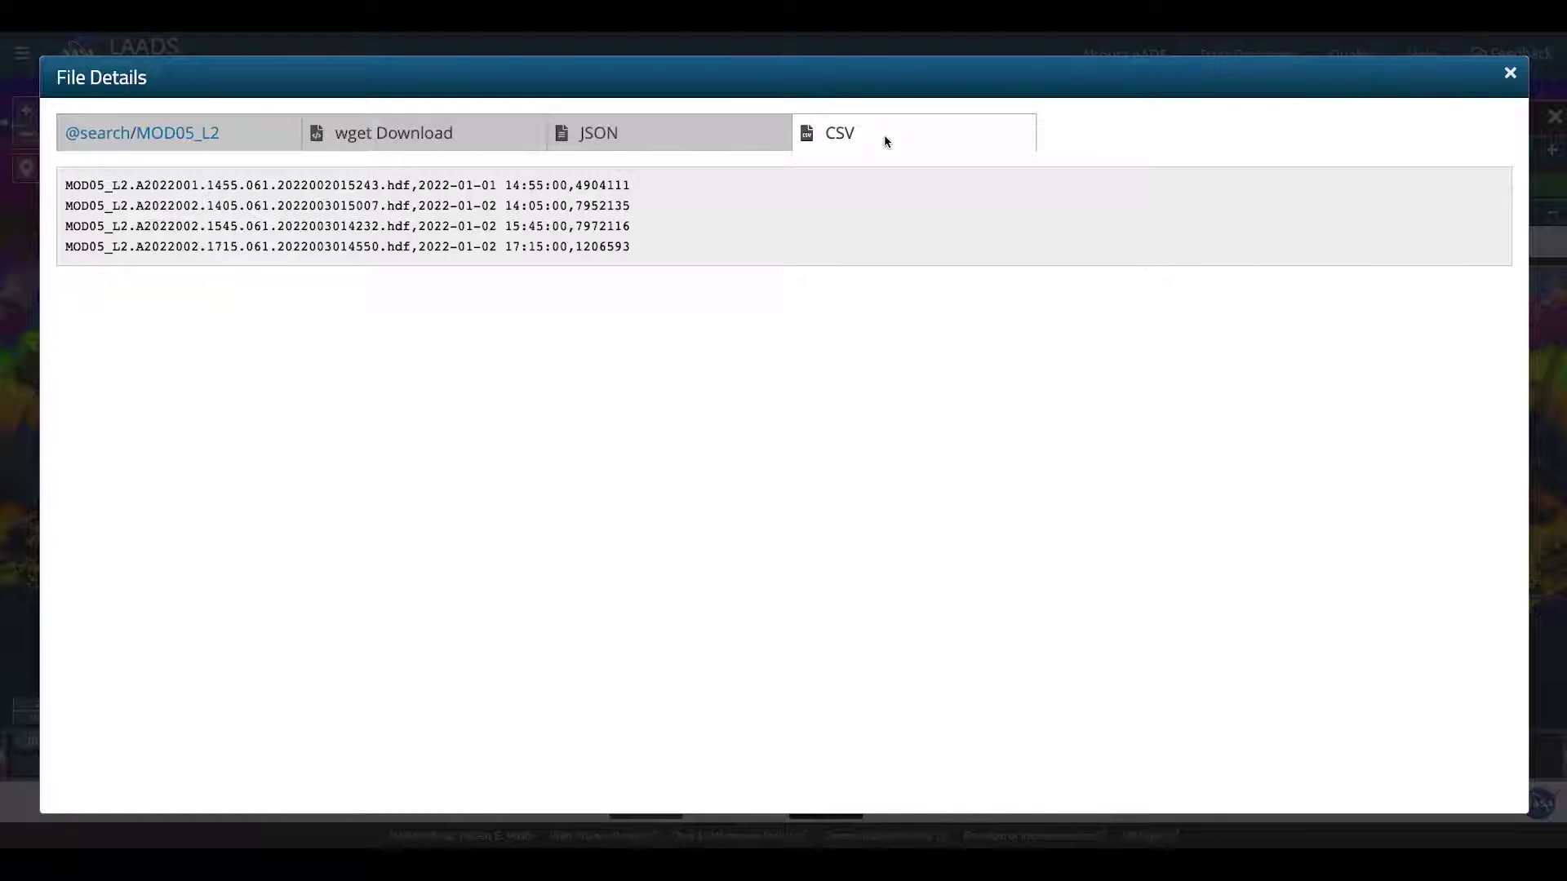
left_click(395, 144)
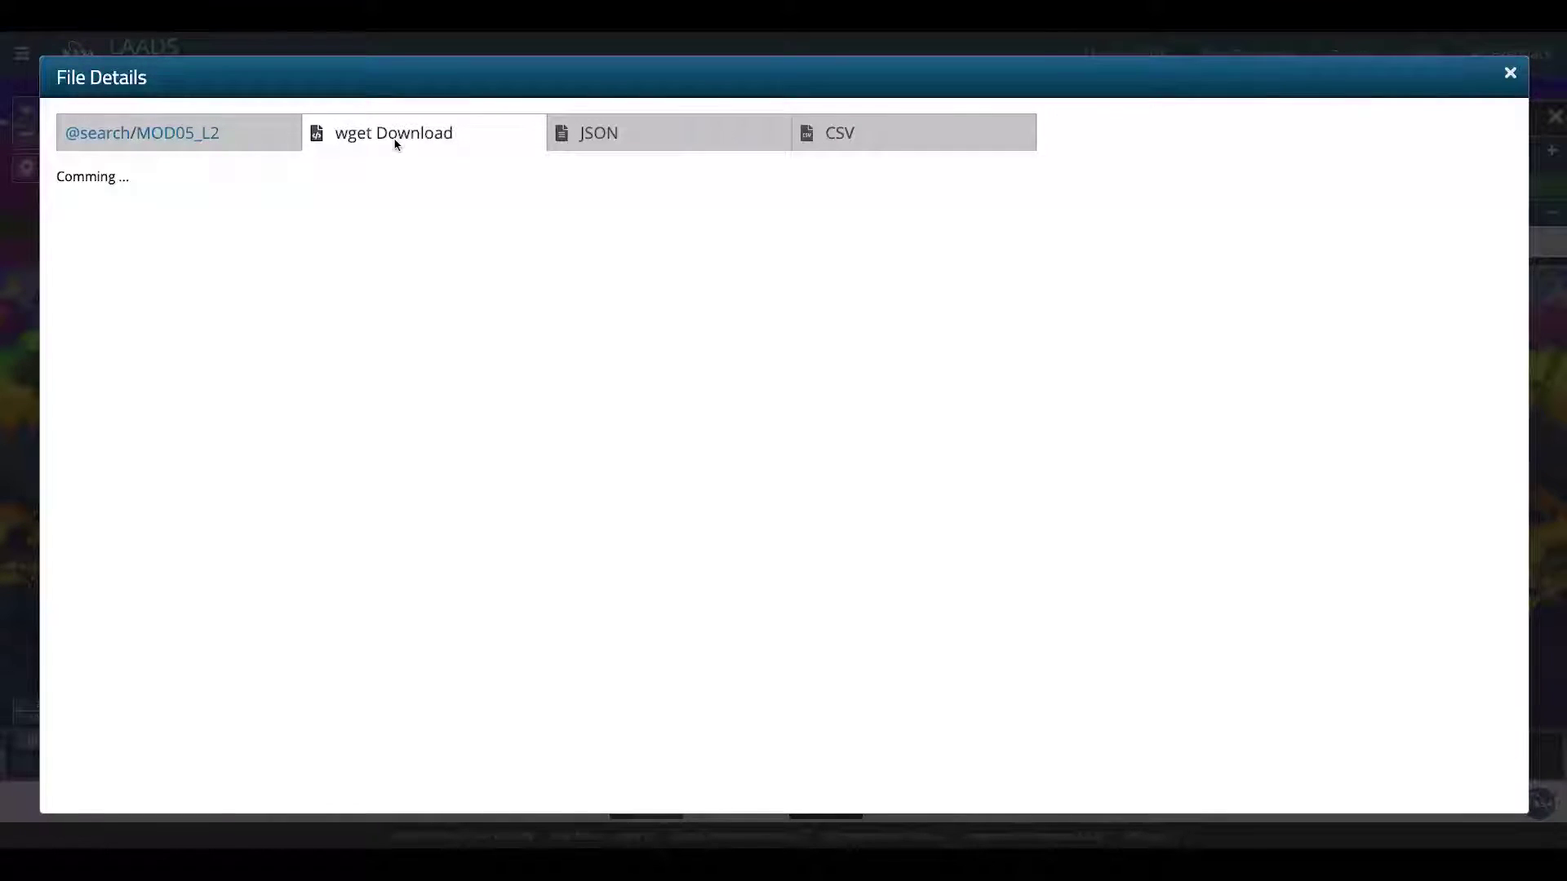
left_click(195, 133)
left_click(1510, 73)
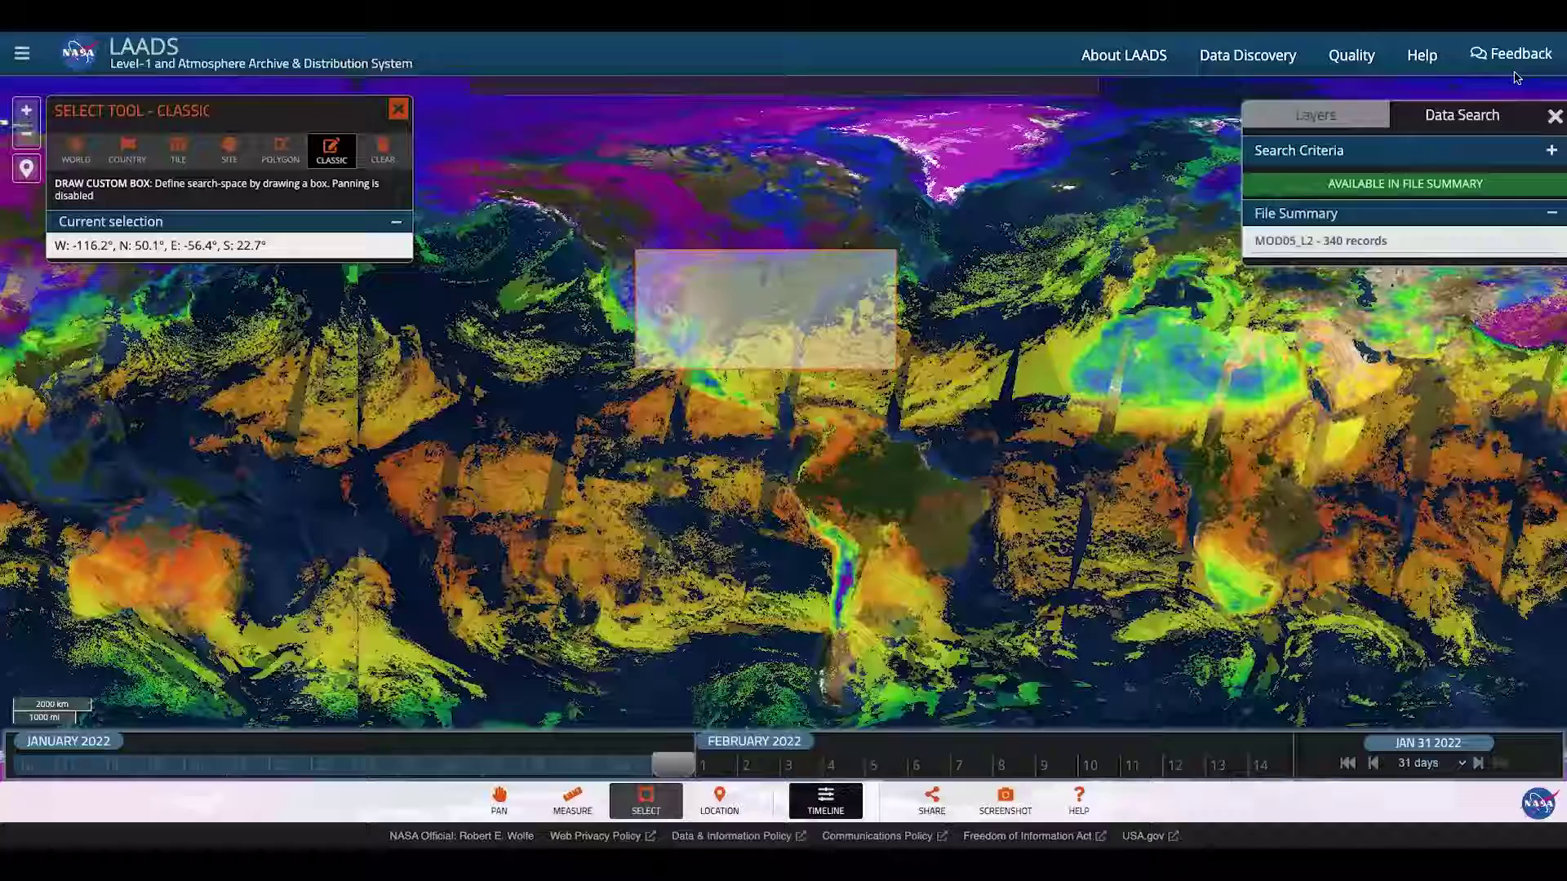